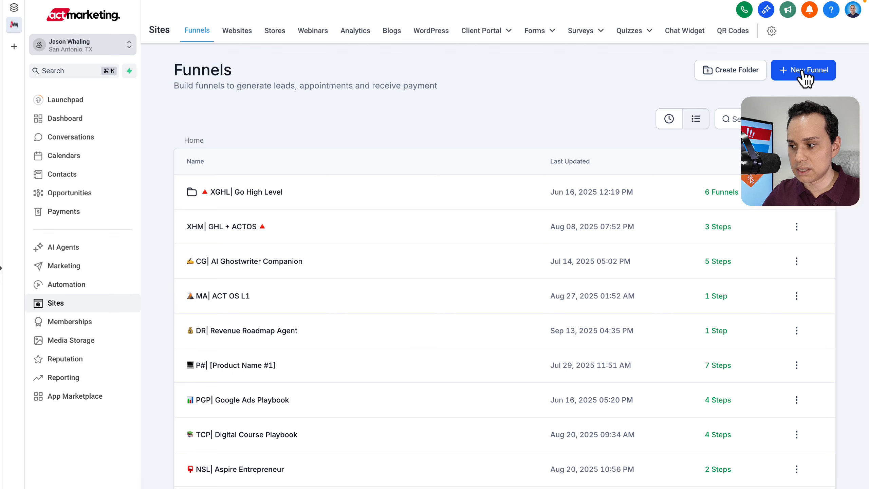
- Start a new funnel from templates and browse the prebuilt lead capture designs in the template library
left_click(804, 72)
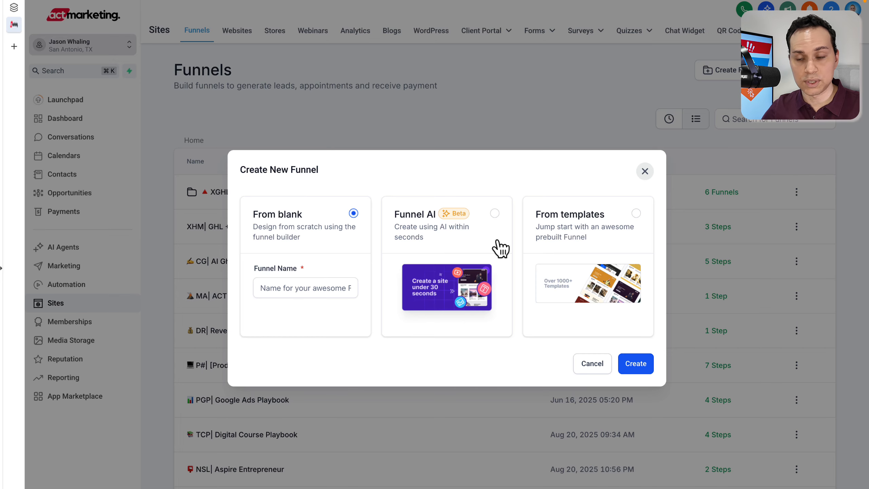
left_click(614, 259)
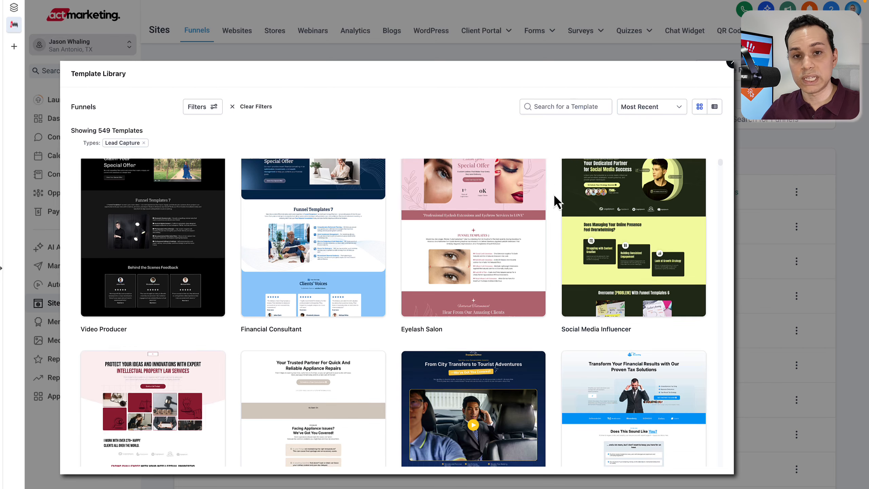
scroll(554, 194, "down", 15)
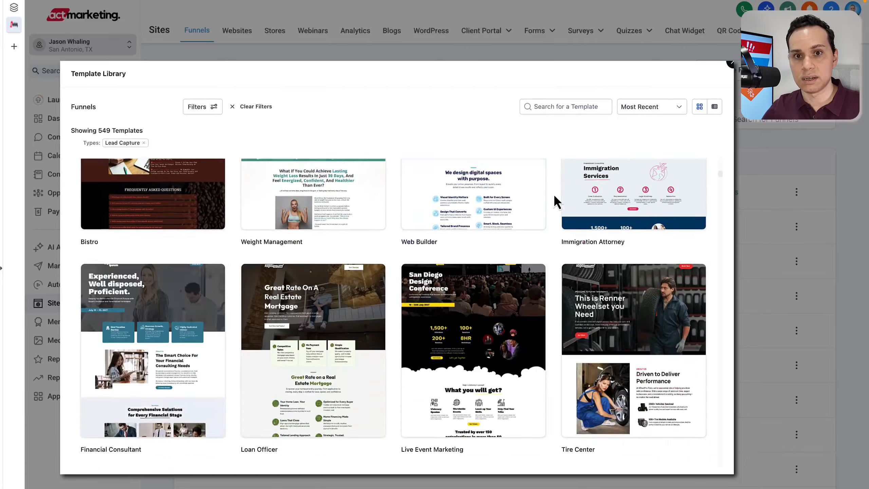
scroll(554, 194, "down", 15)
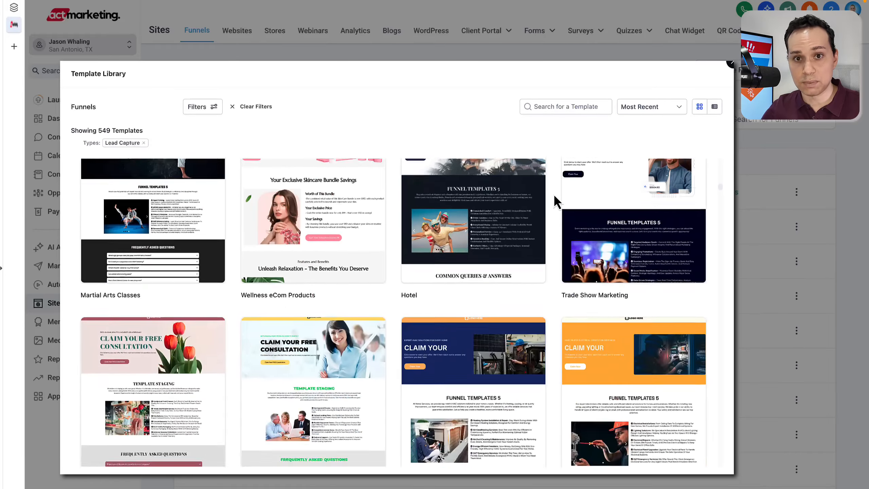
scroll(555, 197, "down", 15)
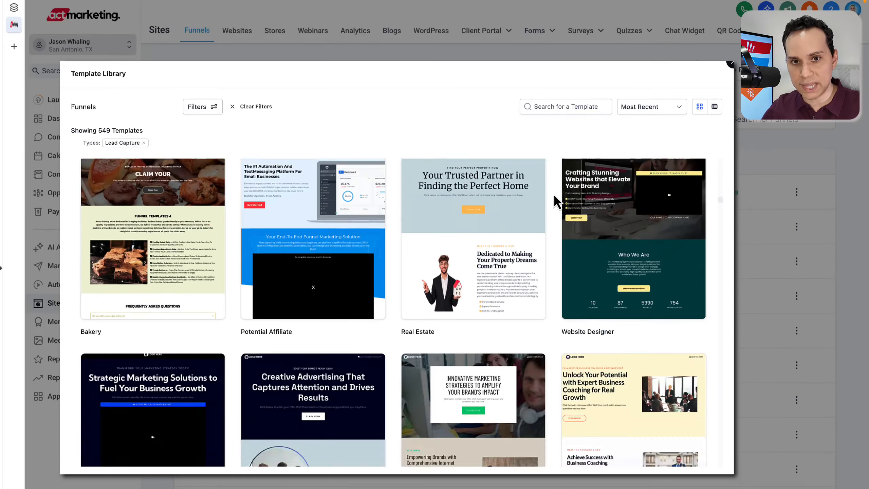
scroll(555, 202, "down", 15)
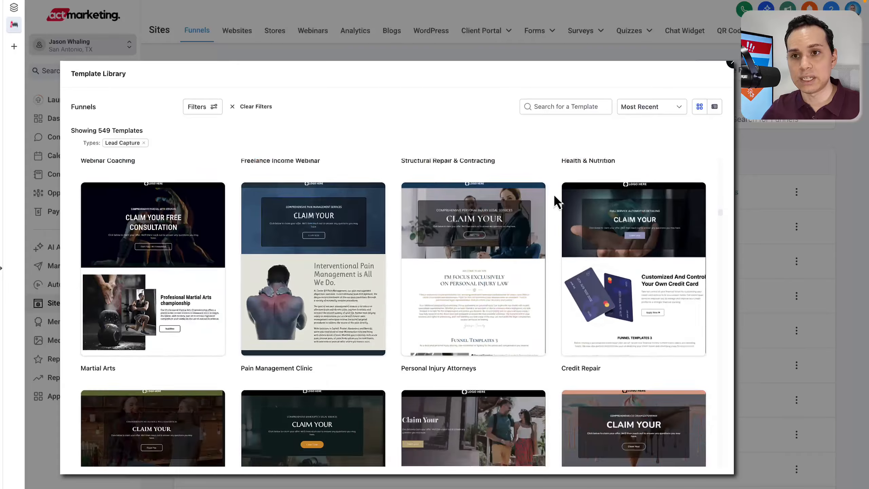
scroll(556, 202, "down", 15)
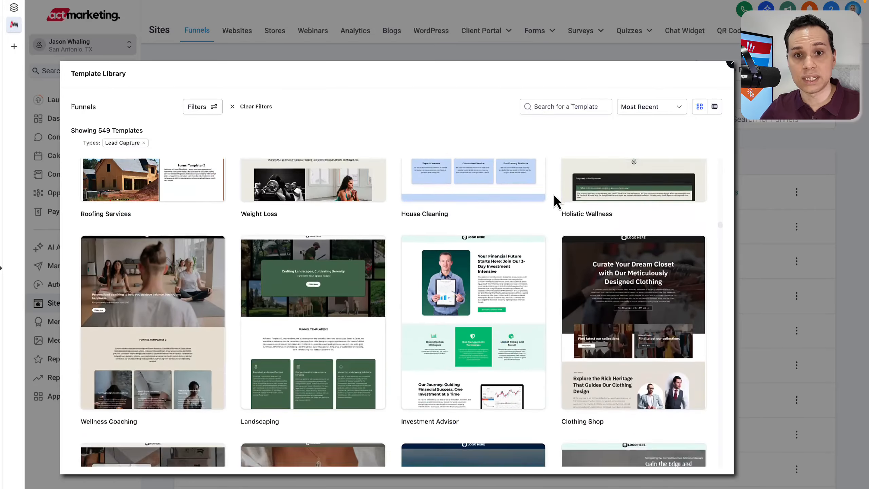
scroll(557, 202, "down", 15)
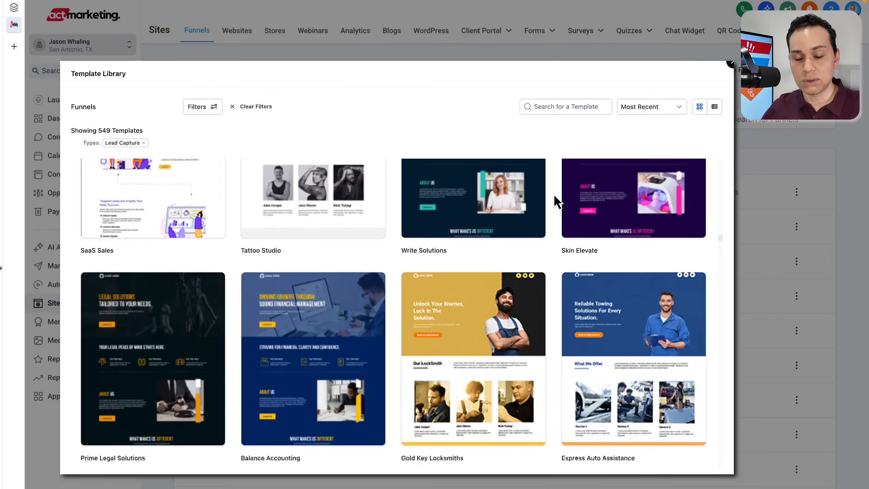
scroll(558, 202, "down", 5)
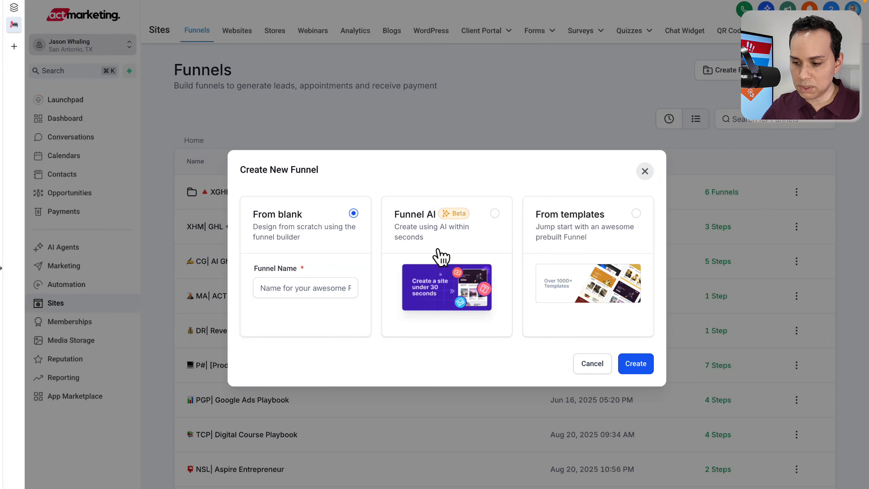
- Check the Funnel AI creation option and read its notice about free generations and charges, without generating a funnel
left_click(424, 250)
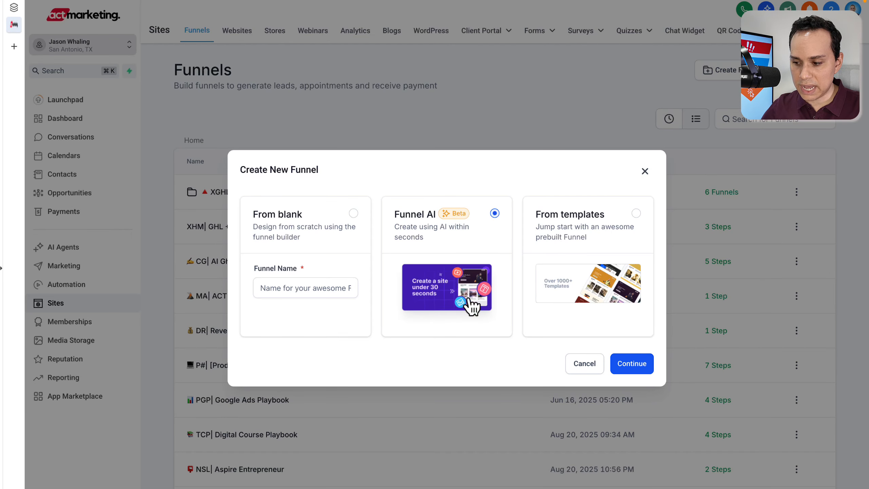
left_click(632, 364)
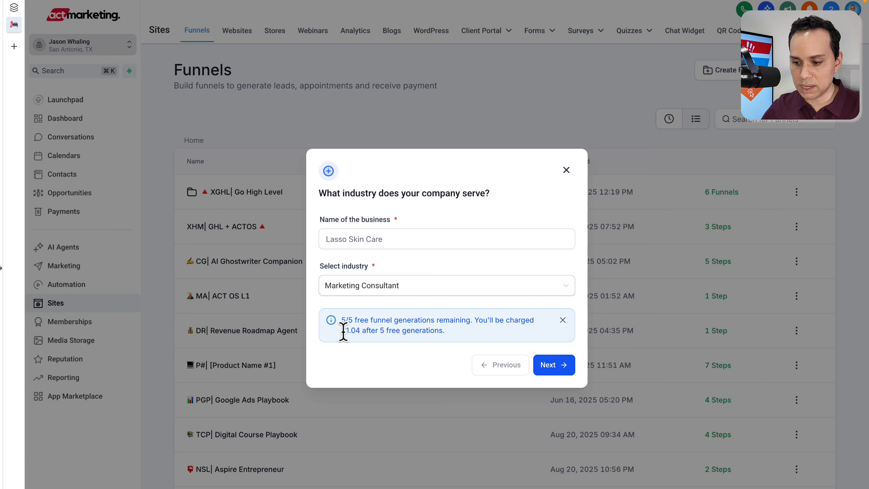
left_click_drag(343, 322, 530, 322)
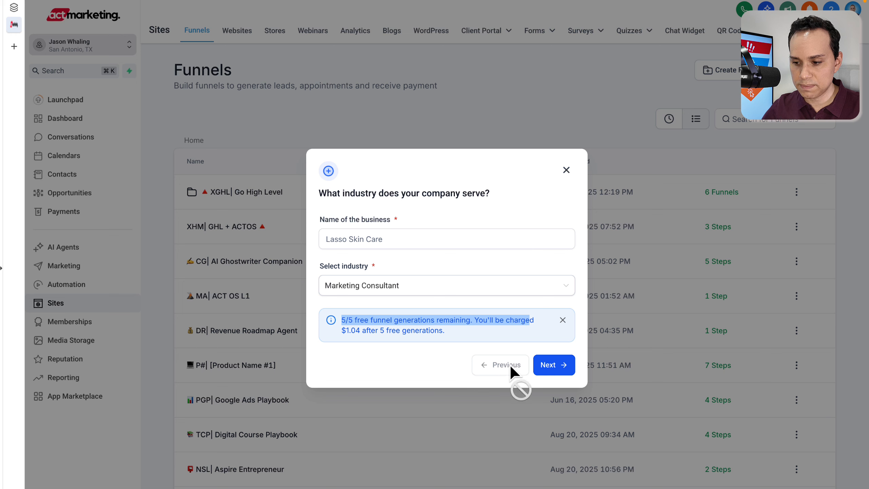
left_click(342, 330)
left_click_drag(342, 330, 479, 337)
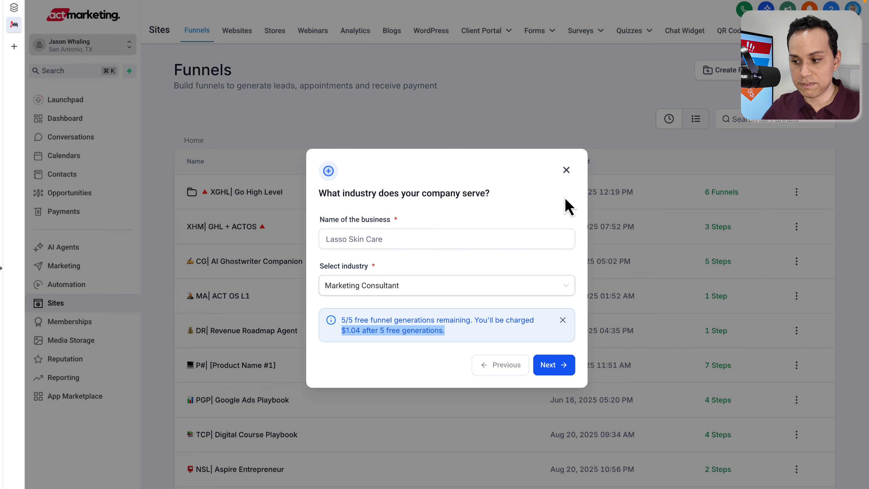
left_click(572, 171)
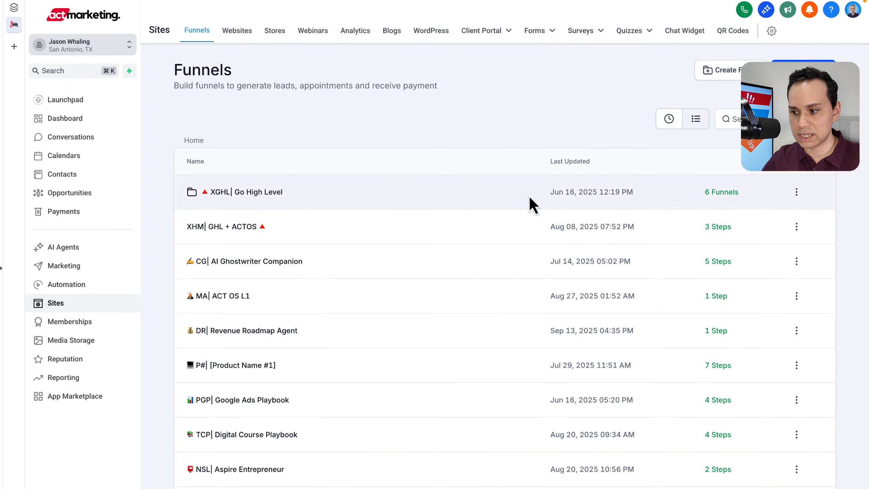
- Create a new blank funnel named "T52 - DEMO"
left_click(798, 70)
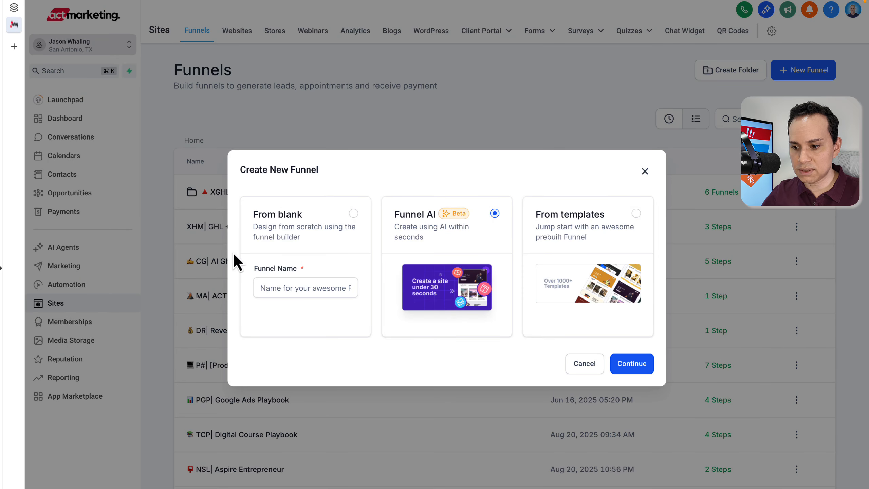
left_click(305, 246)
left_click(298, 290)
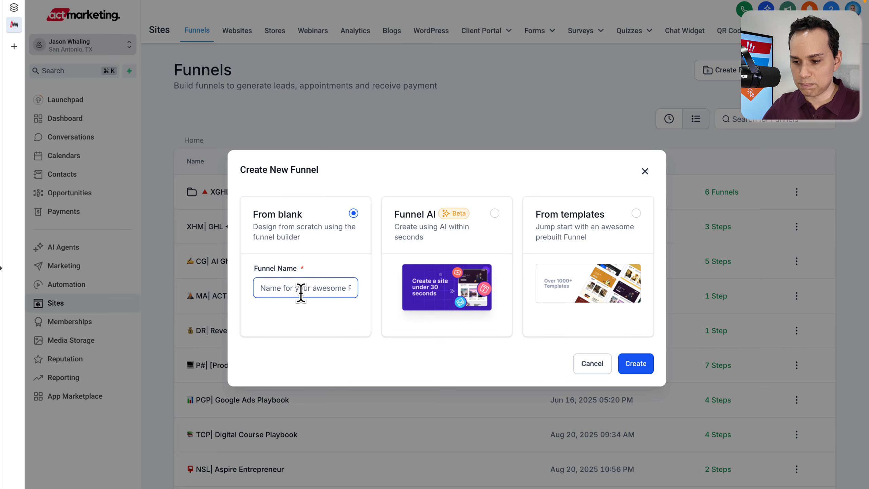
type("T52 - DEMO")
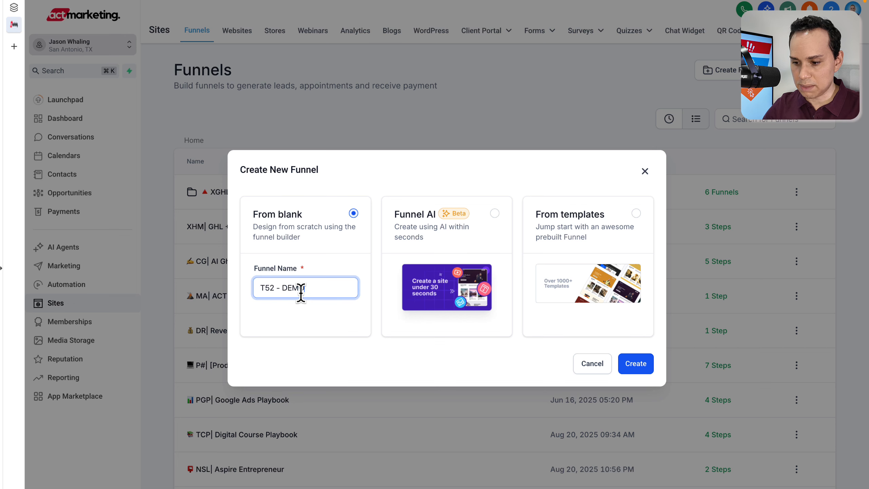
left_click(643, 368)
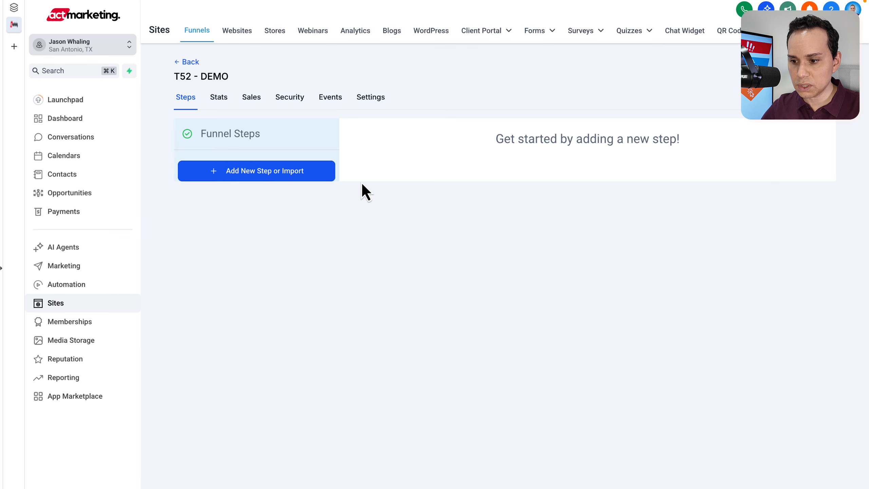
- Examine the page name, path and ClickFunnels import fields for adding a new funnel step, without creating one
left_click(282, 173)
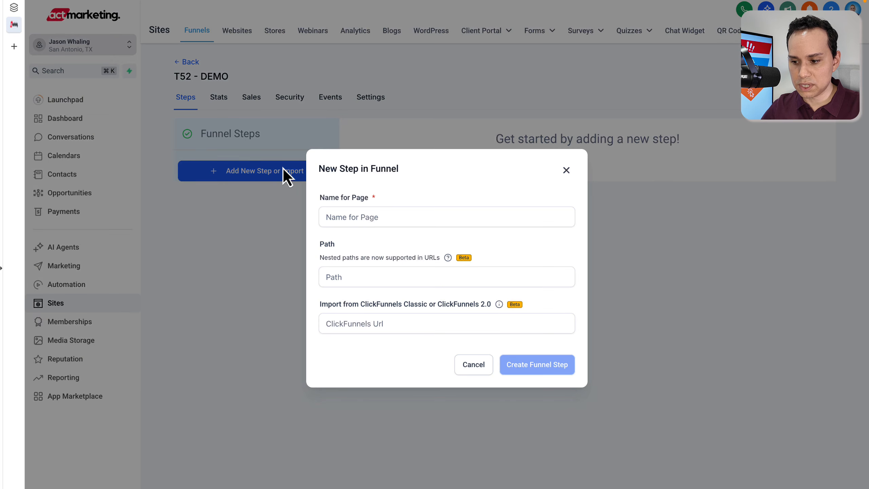
left_click(355, 217)
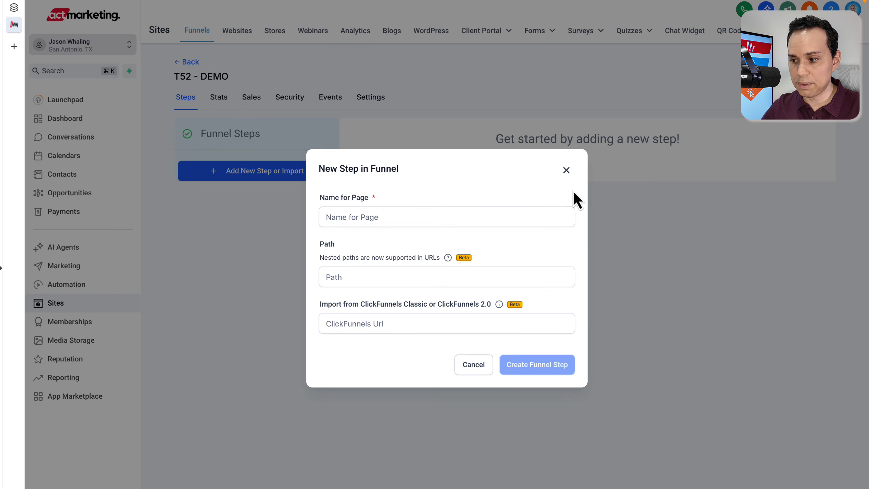
left_click(567, 170)
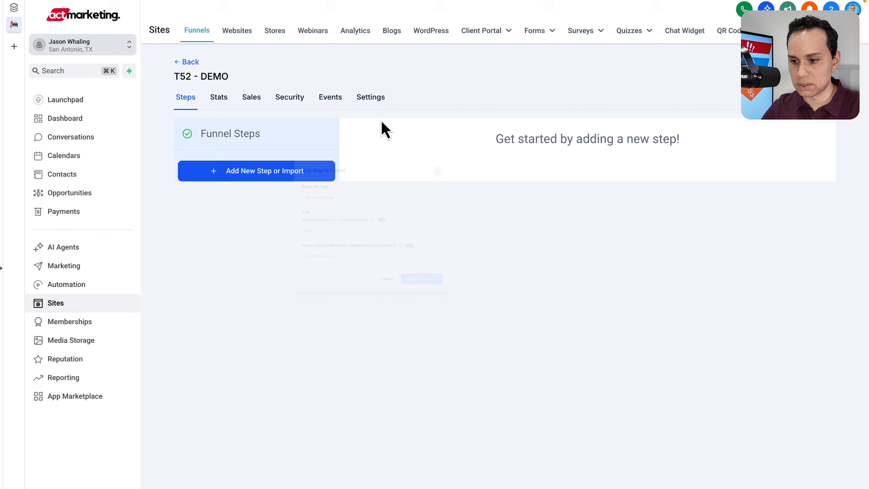
- Return to the funnel list and open the "P#| [Product Name #1]" funnel
left_click(192, 62)
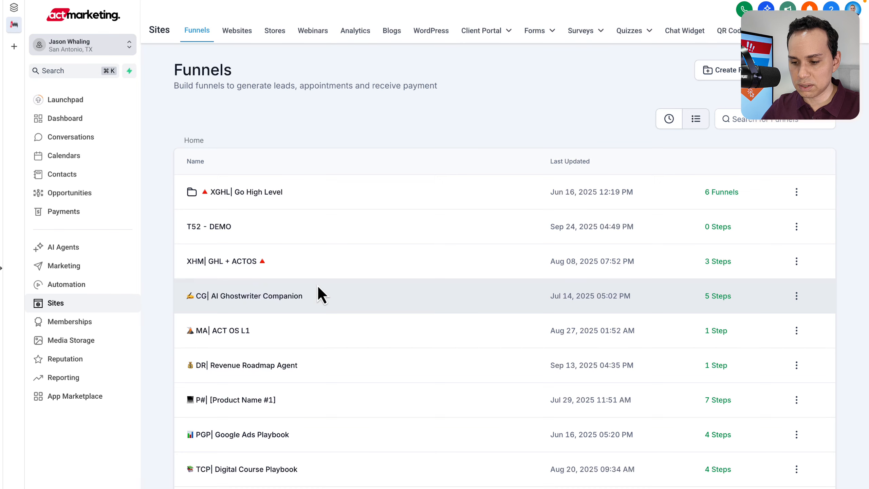
scroll(317, 291, "down", 1)
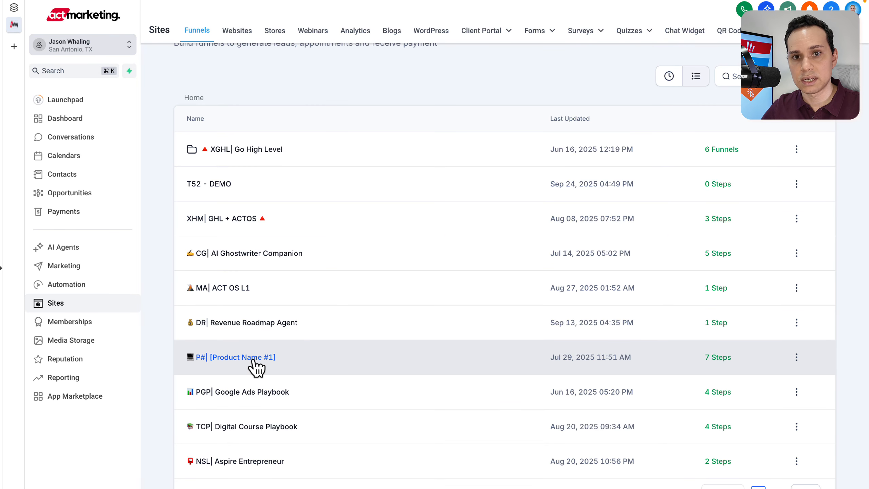
left_click(253, 358)
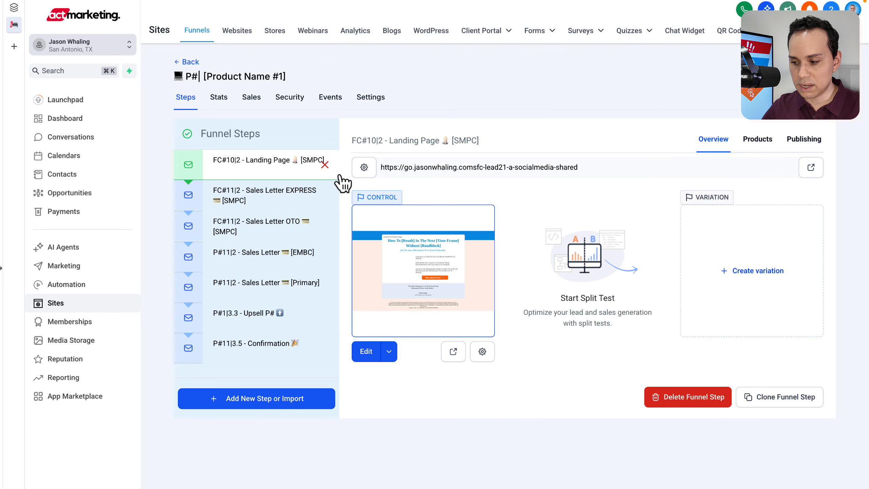
- Clone the "FC#10|2 - Landing Page [SMPC]" step into the T52 - DEMO funnel in the current account's location
left_click(777, 400)
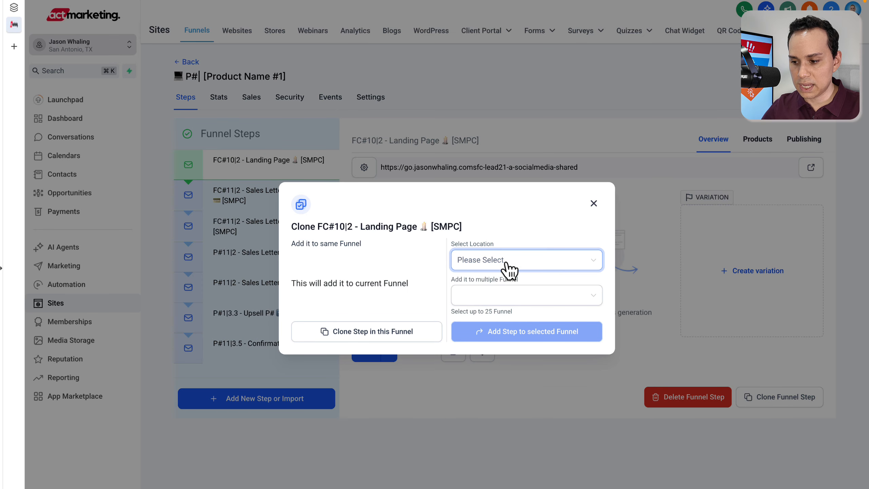
left_click(506, 263)
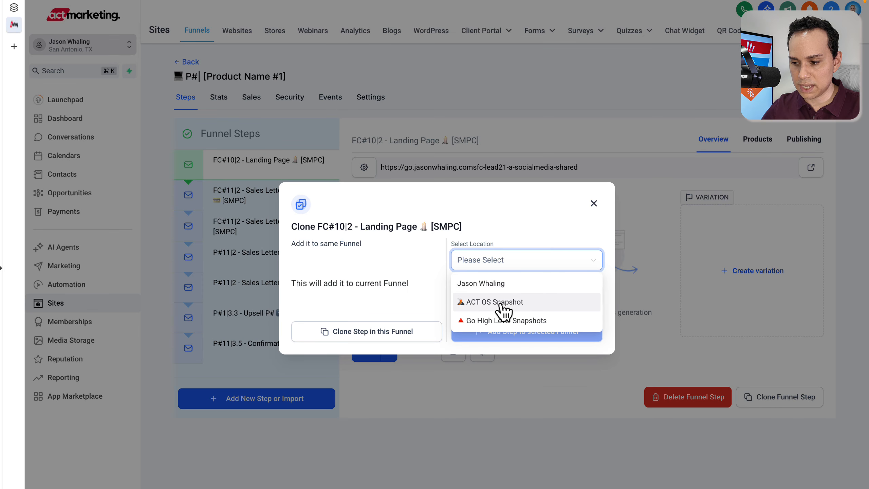
left_click(496, 285)
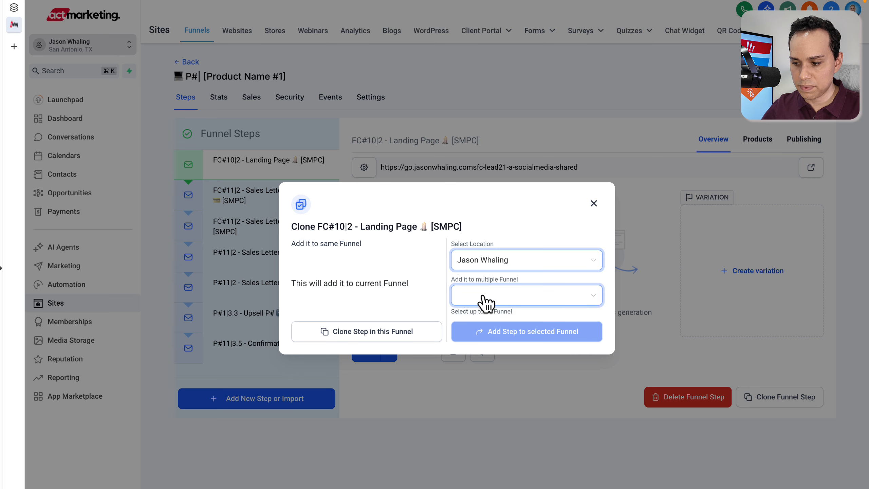
left_click(486, 303)
left_click(481, 319)
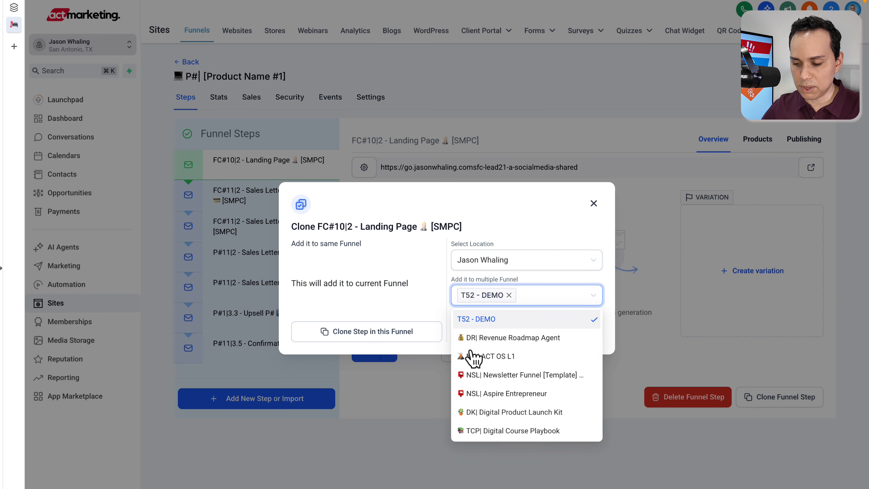
left_click(434, 310)
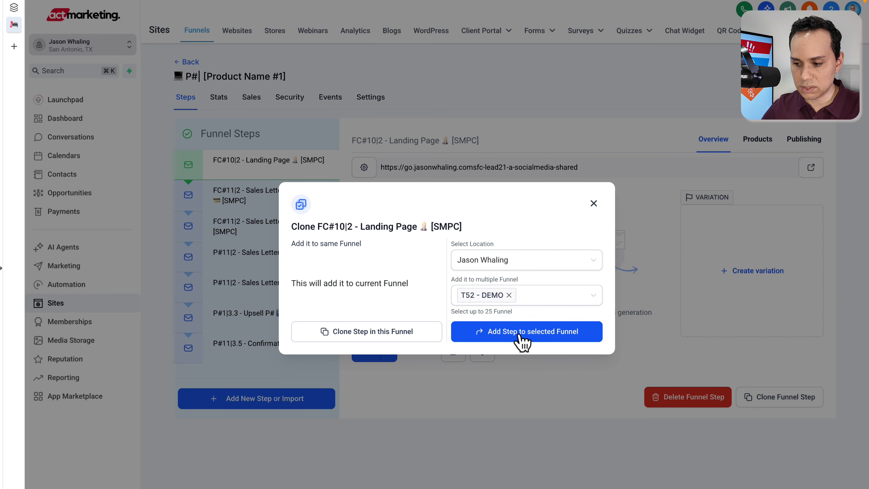
left_click(514, 336)
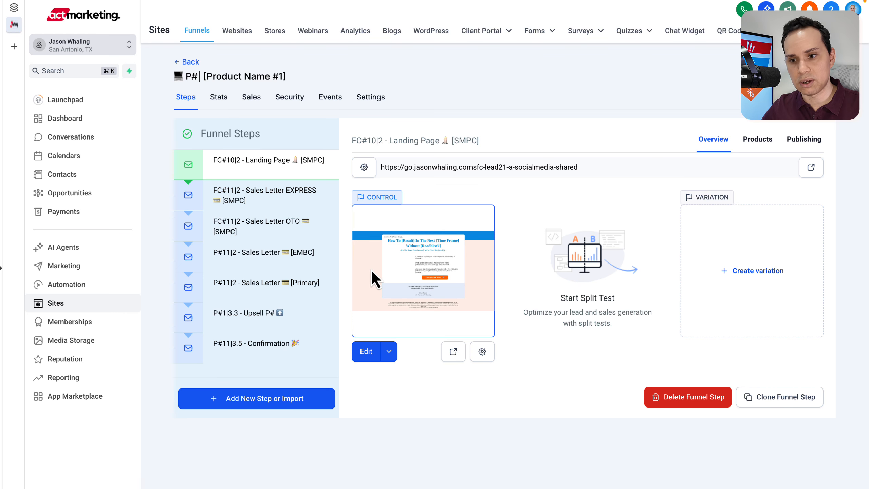
- Open the T52 - DEMO funnel and review its settings, including the head and body tracking code fields
left_click(192, 62)
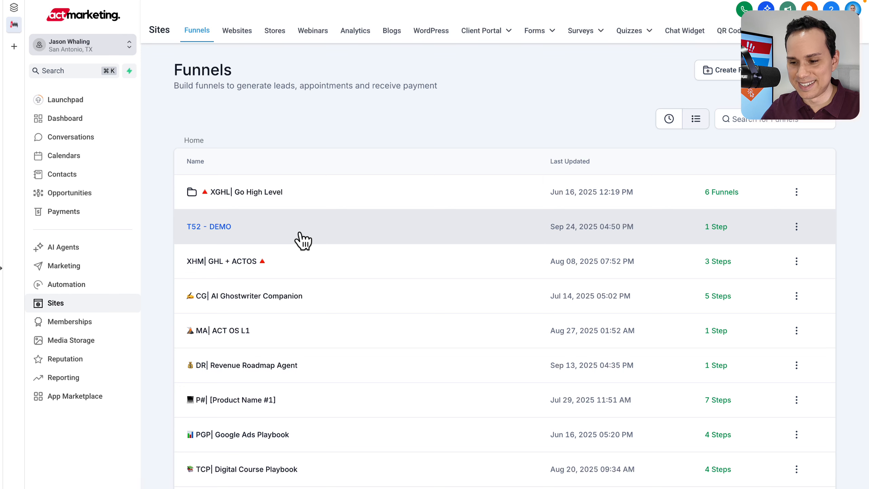
left_click(219, 227)
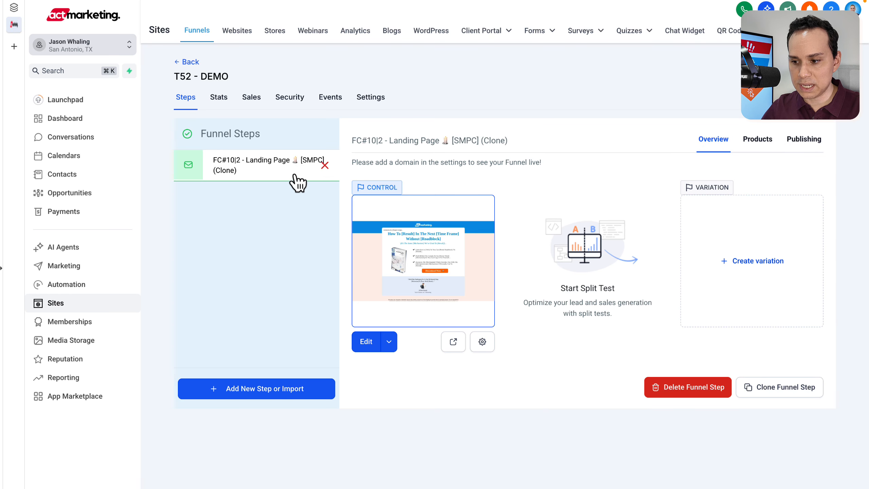
left_click(372, 98)
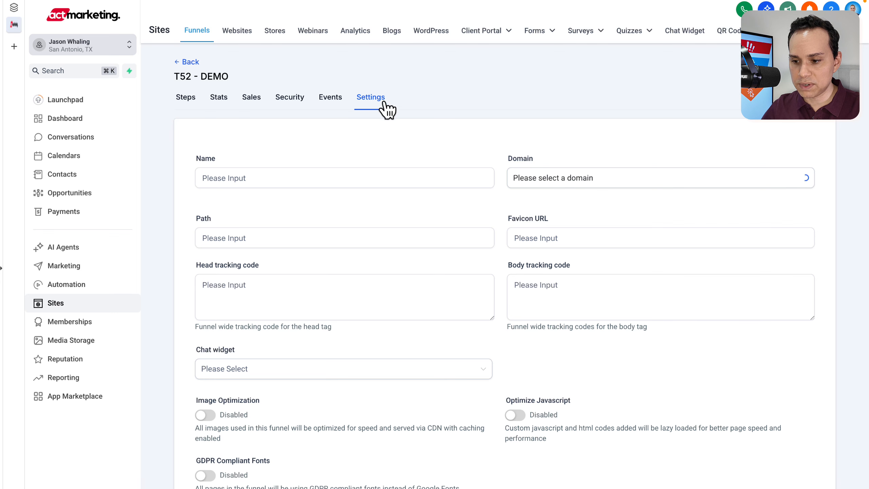
scroll(479, 175, "down", 1)
scroll(479, 172, "down", 3)
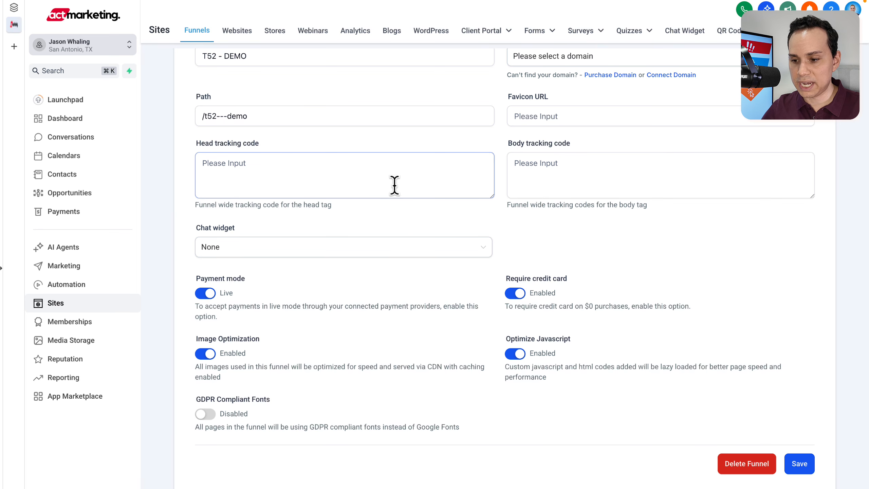
left_click(380, 173)
left_click(613, 177)
scroll(519, 246, "up", 4)
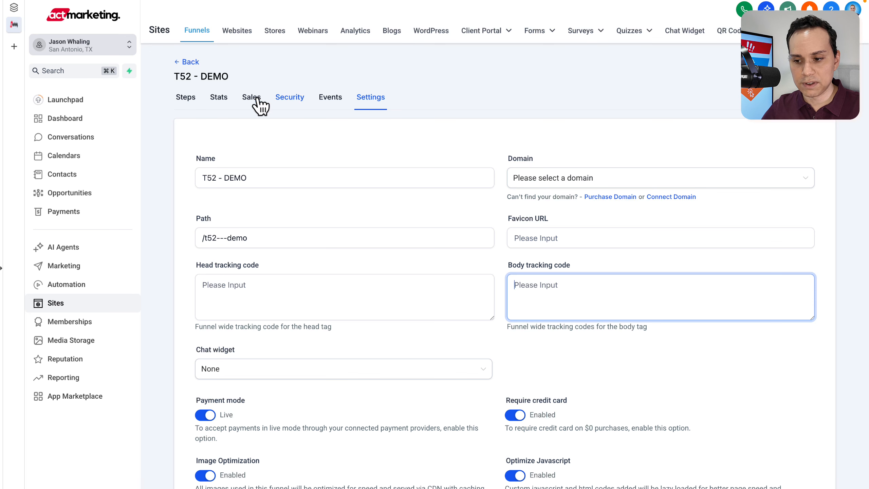
- Open the cloned landing page step in the page editor and look over its sections and call-to-action button
left_click(188, 101)
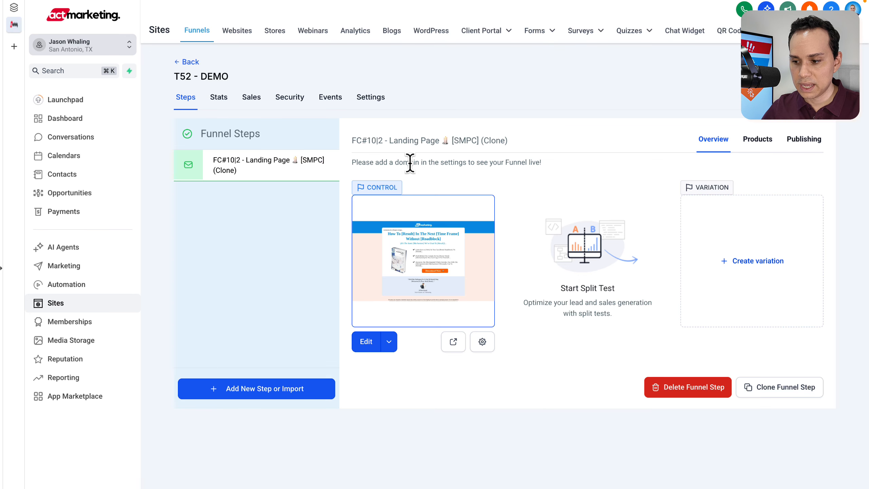
left_click(366, 342)
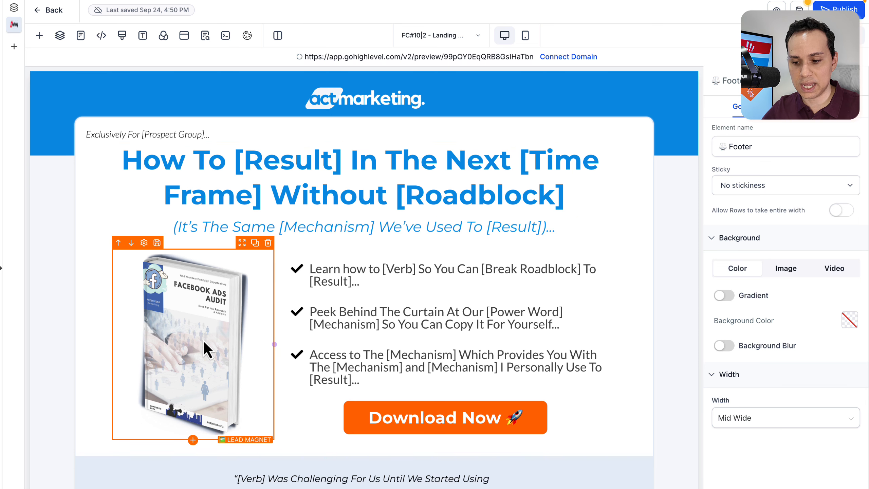
scroll(244, 337, "down", 4)
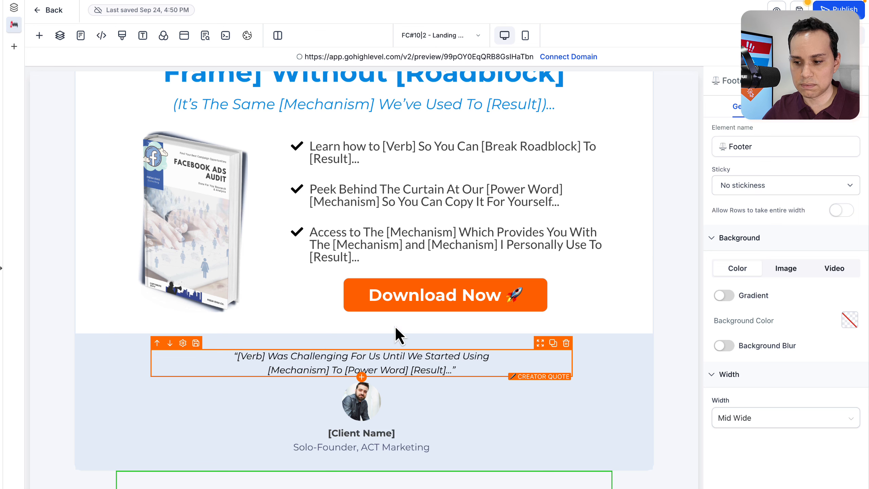
left_click(365, 301)
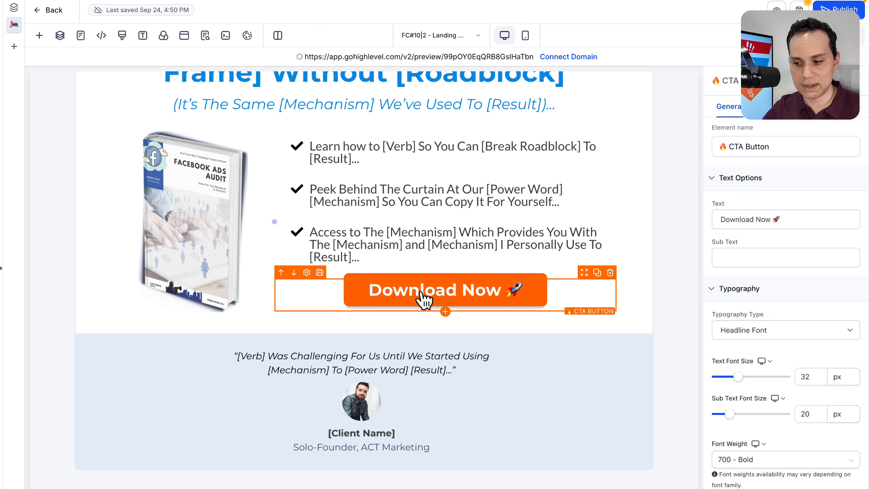
scroll(407, 296, "up", 5)
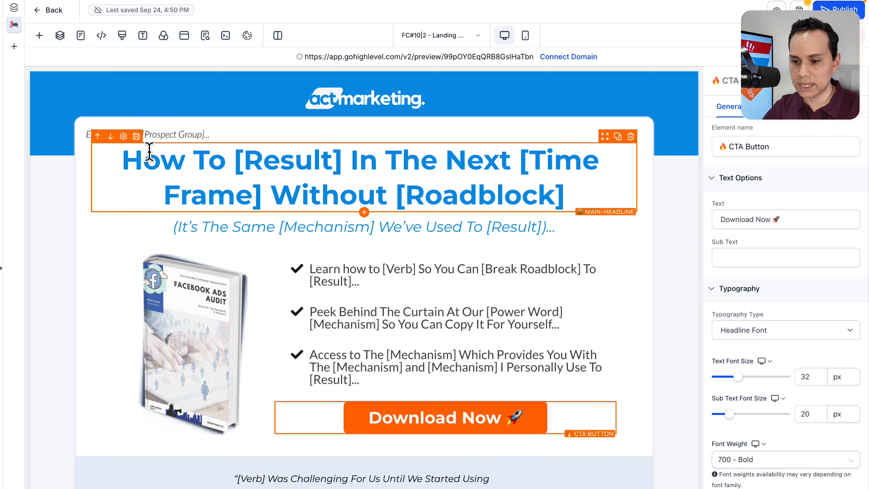
- Replace the pre-headline text with "Exclusively For [Content Creators]..." copied from the 1| Attract Engine document in Google Docs
left_click(205, 134)
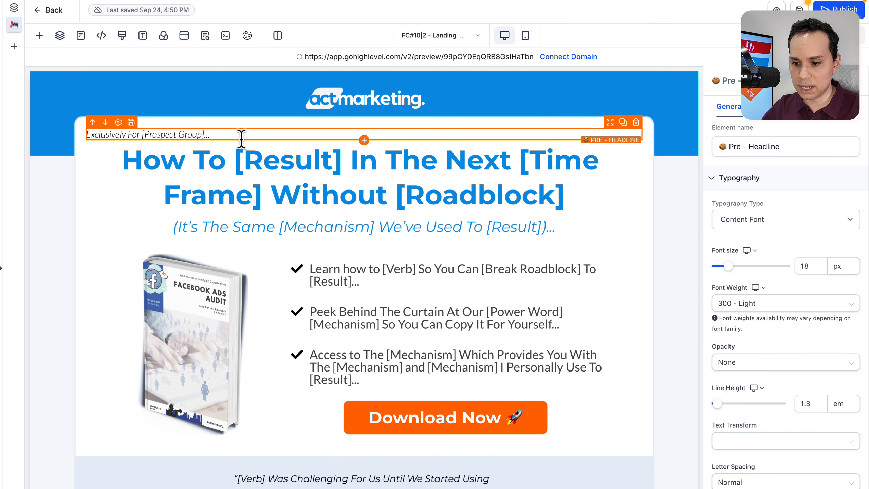
key("ctrl+Left")
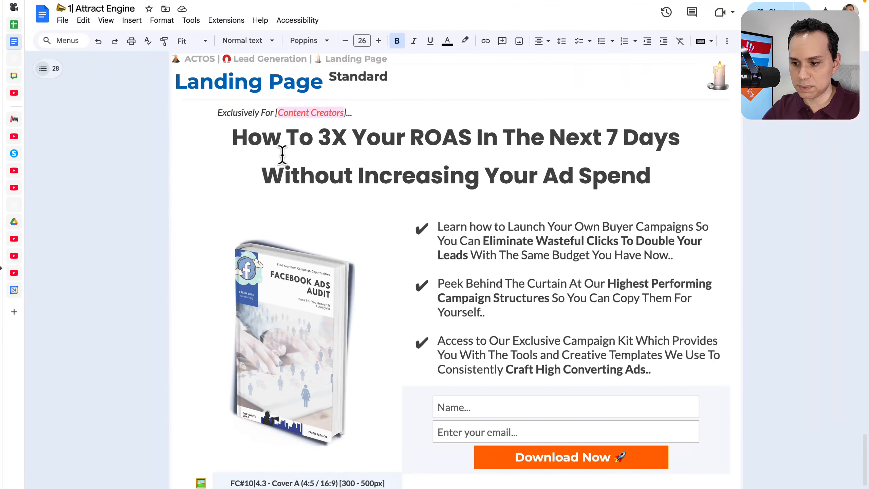
left_click(215, 111)
left_click(356, 113, "shift")
key("ctrl+c")
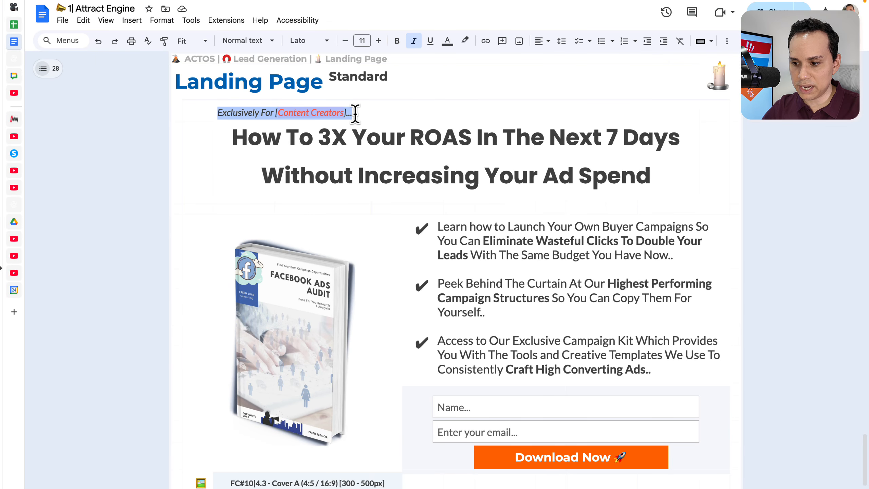
key("ctrl+Right")
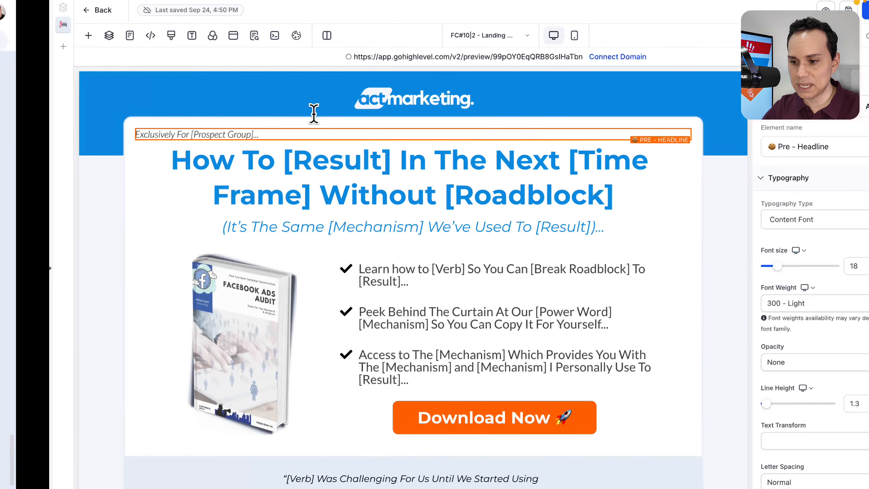
triple_click(209, 133)
key("ctrl+v")
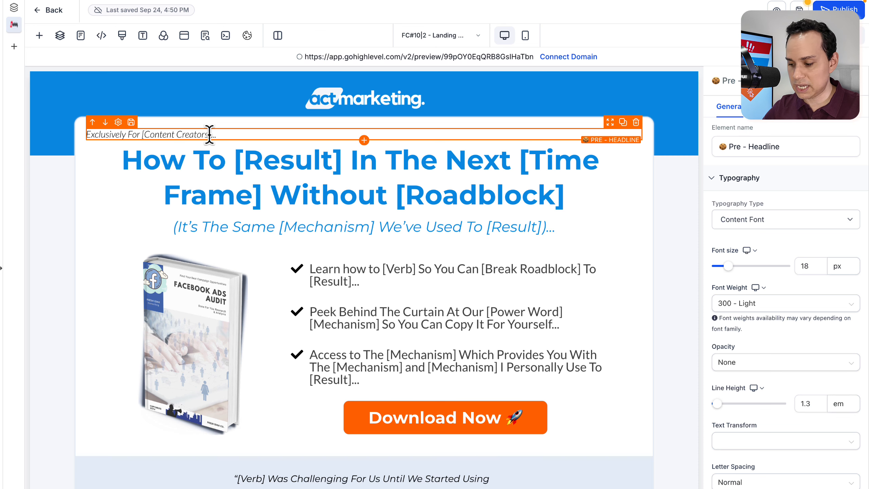
- Try pasting the pre-headline with its source formatting on a new line below, and remove that extra line
key("Return")
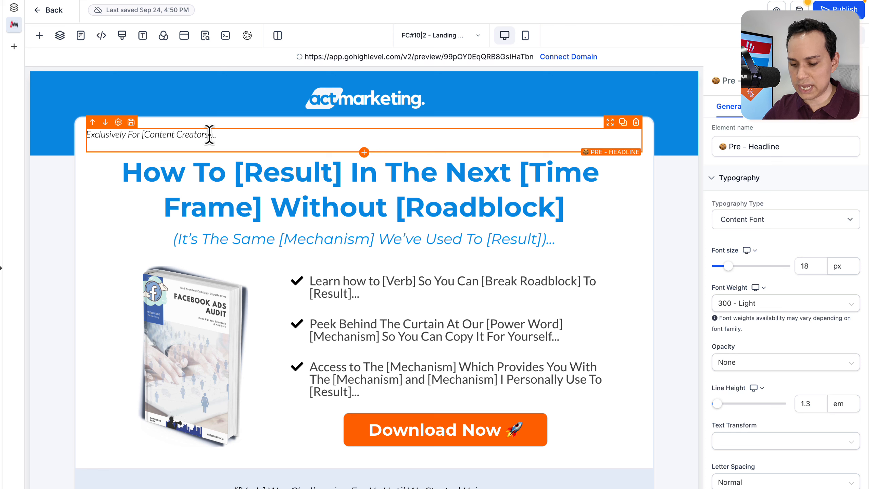
key("ctrl+v")
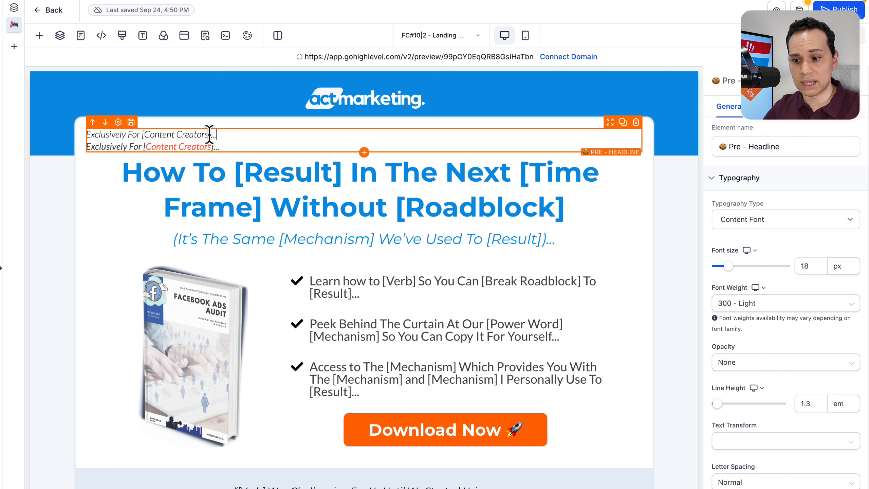
key("shift+Home")
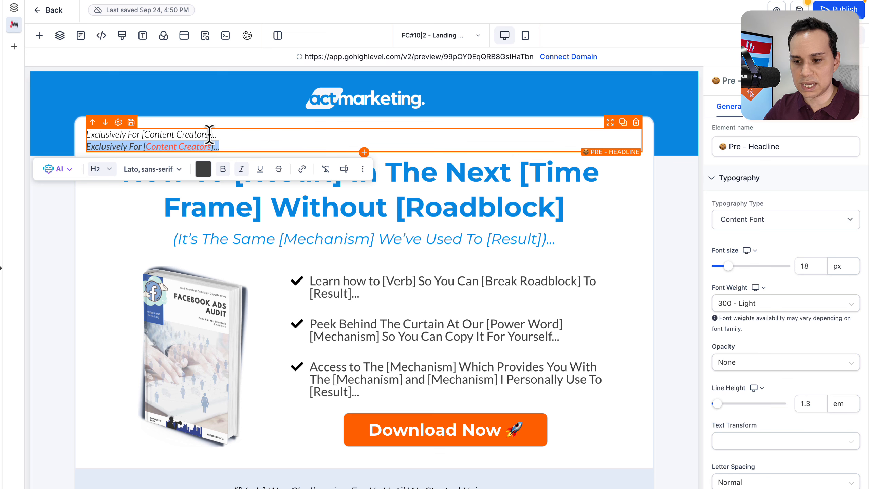
key("BackSpace")
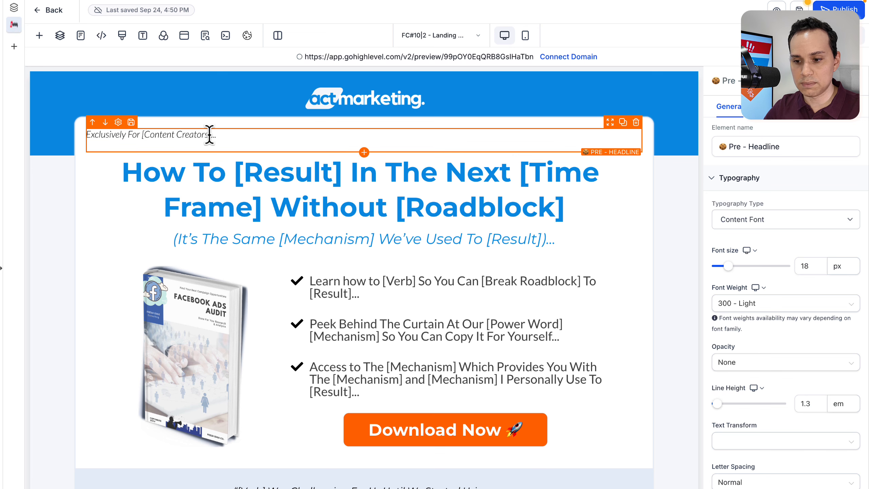
key("BackSpace")
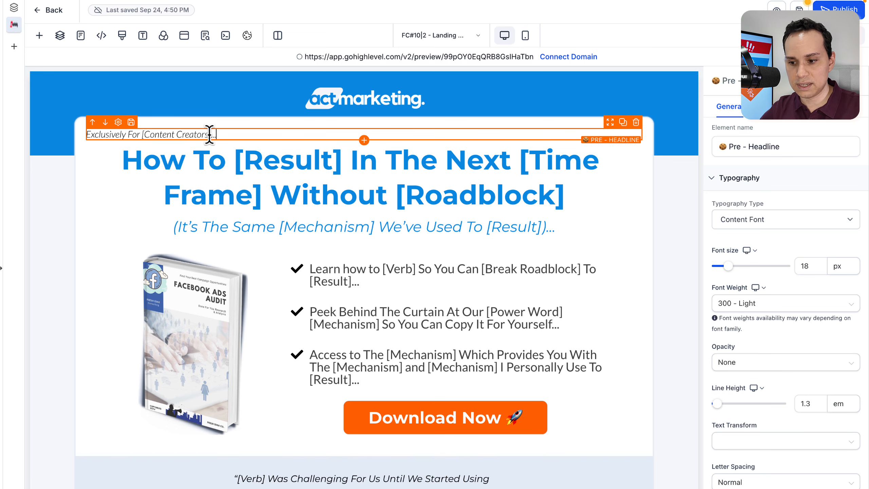
- Replace the main headline with "How To 3X Your ROAS In The Next 7 Days Without Increasing Your Ad Spend" copied from the Google Docs document
key("ctrl+Left")
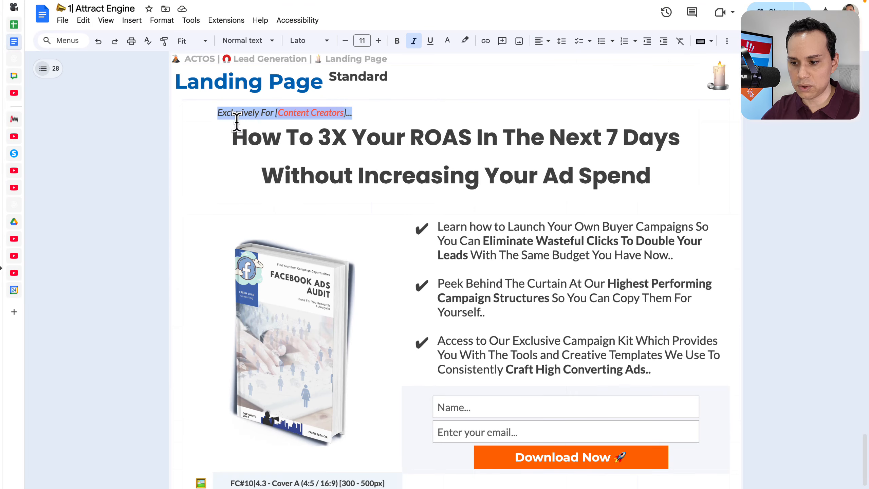
left_click(233, 137)
left_click(664, 176, "shift")
key("ctrl+c")
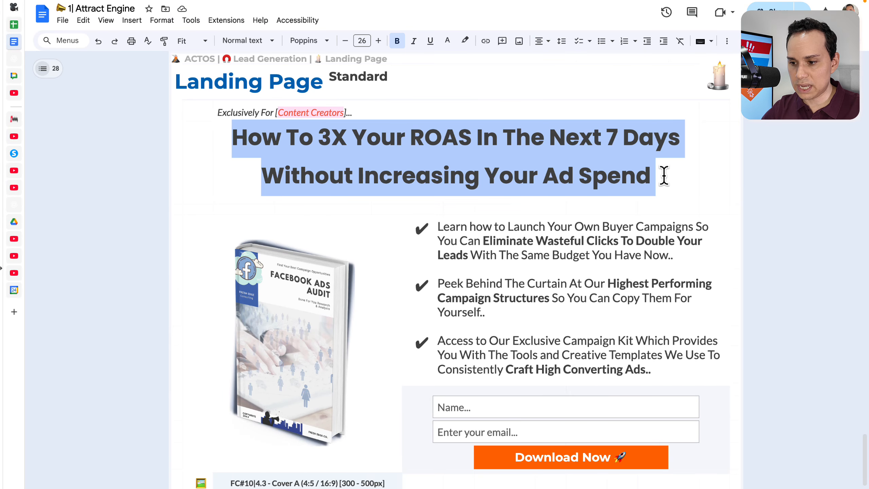
key("ctrl+Right")
left_click(159, 156)
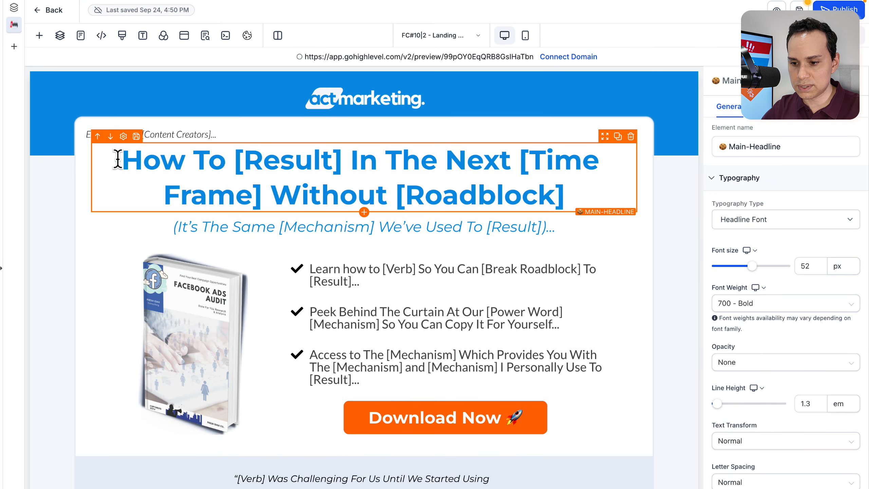
left_click(118, 159)
left_click(573, 197, "shift")
key("ctrl+v")
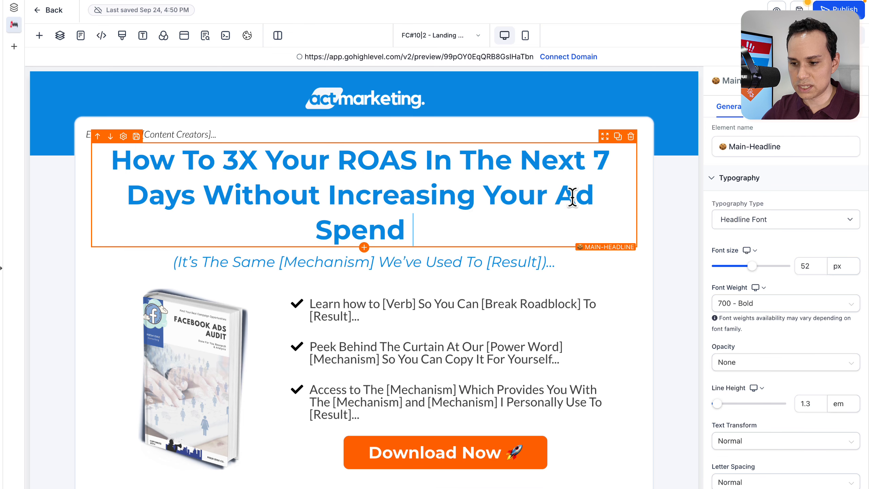
key("BackSpace")
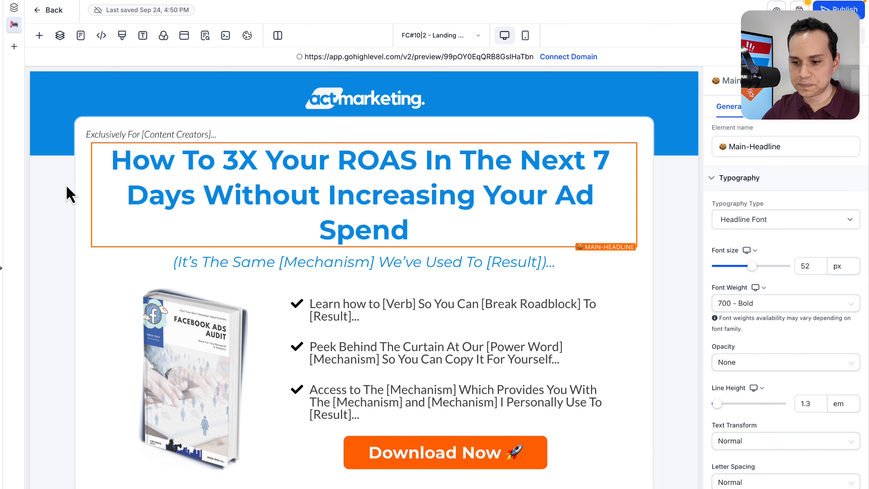
- Try several text colors on the main headline and settle on the dark blue custom color
left_click(95, 202)
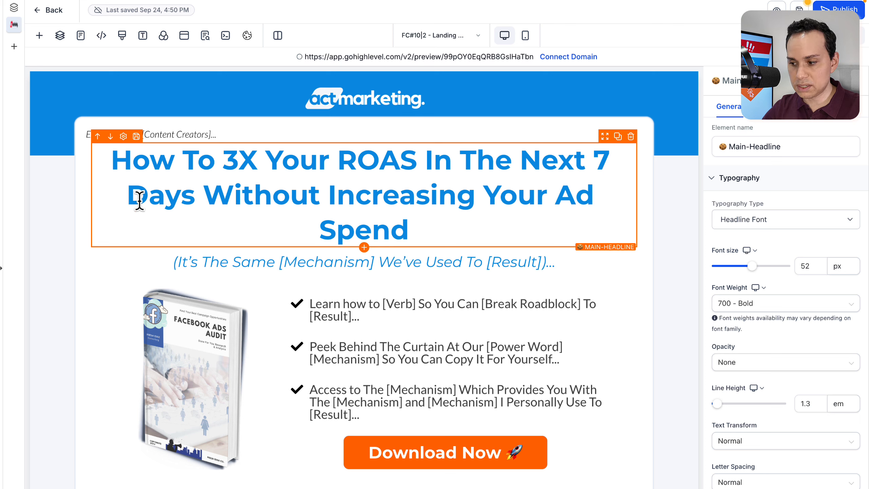
triple_click(324, 199)
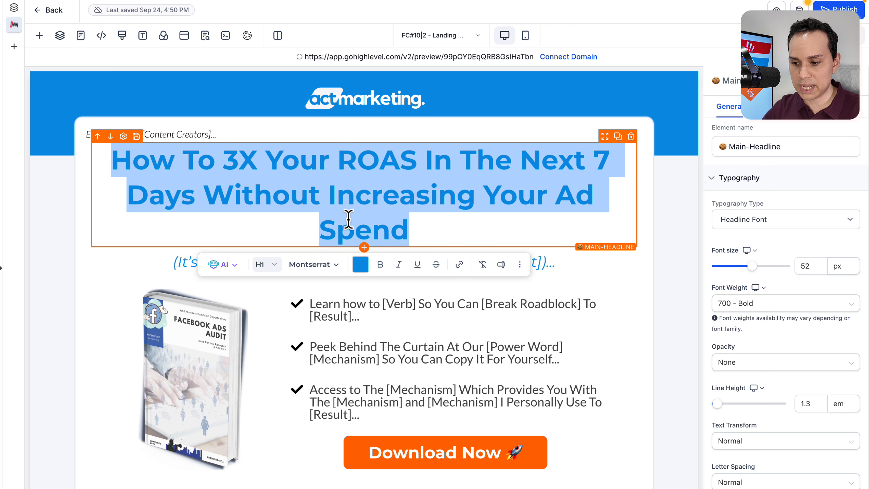
left_click(361, 266)
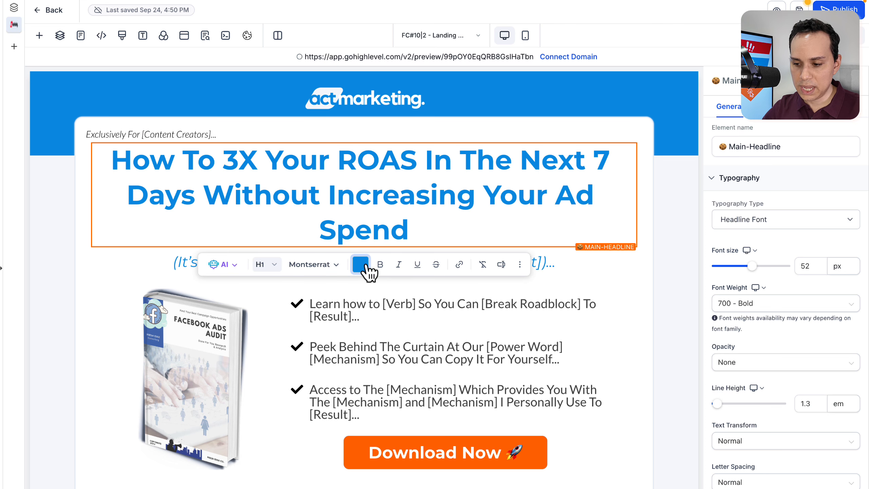
left_click(425, 302)
left_click(444, 303)
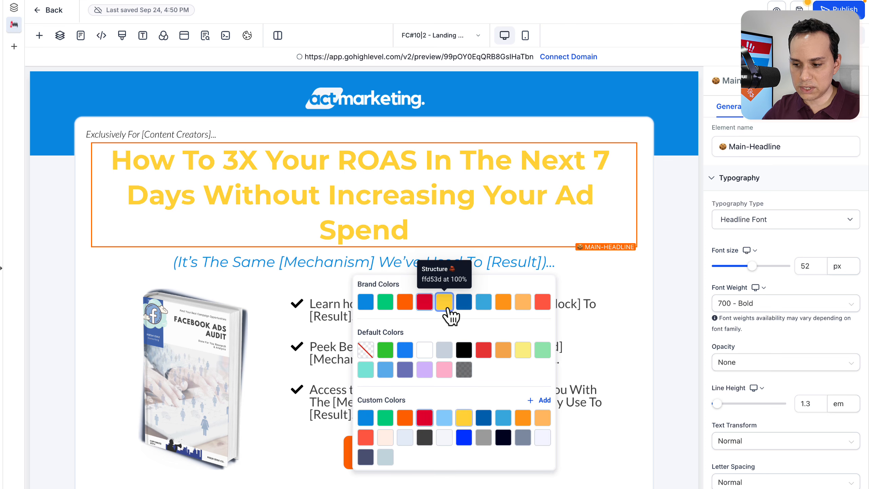
left_click(463, 303)
left_click(484, 302)
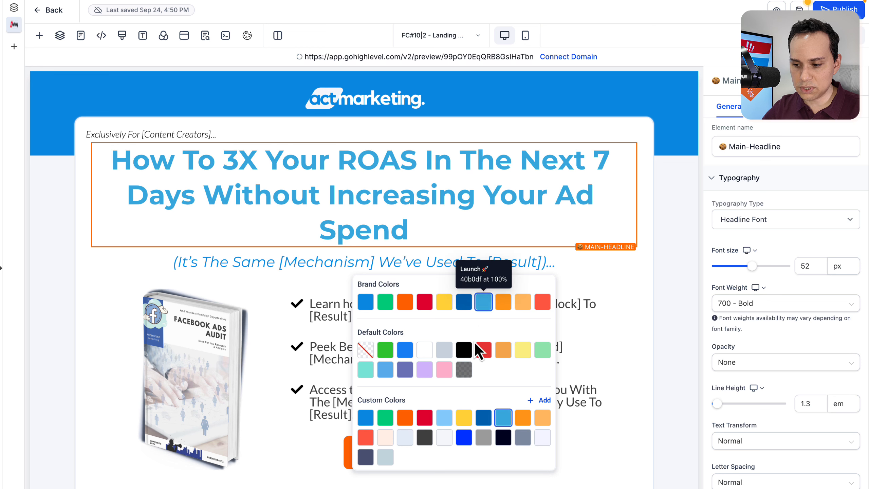
left_click(405, 350)
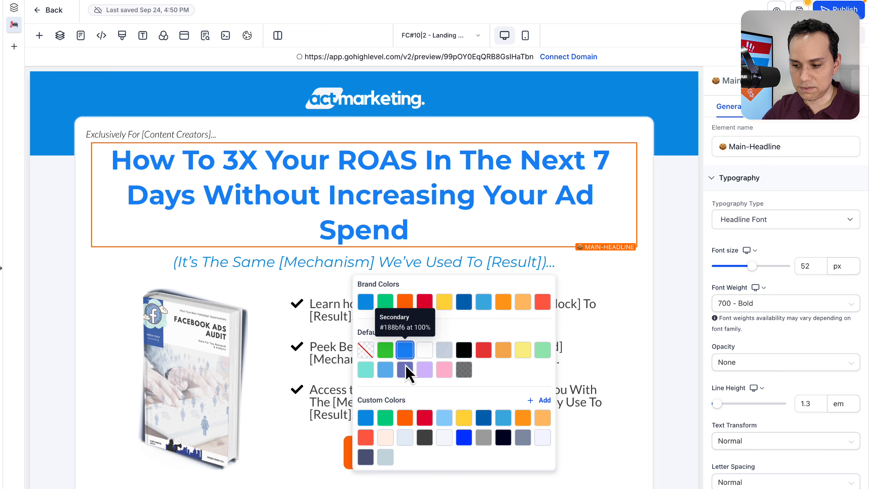
left_click(484, 418)
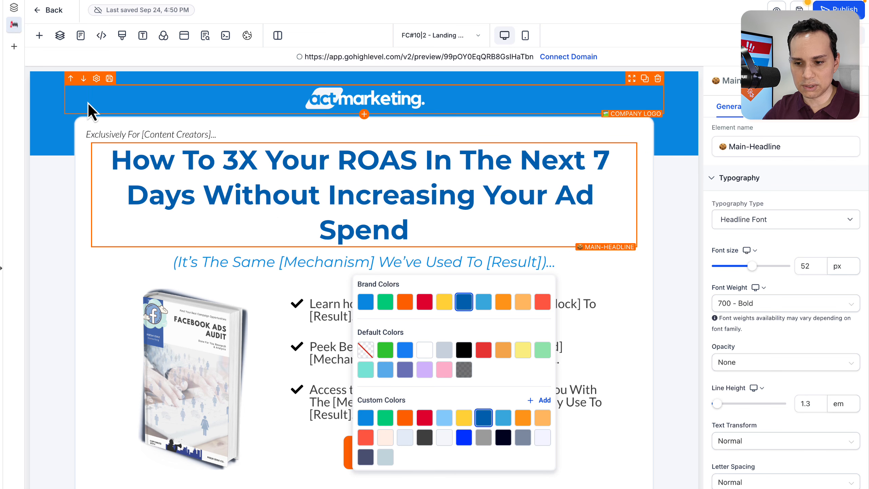
- Set the Logo Banner section's background color to the dark blue brand color
left_click(61, 138)
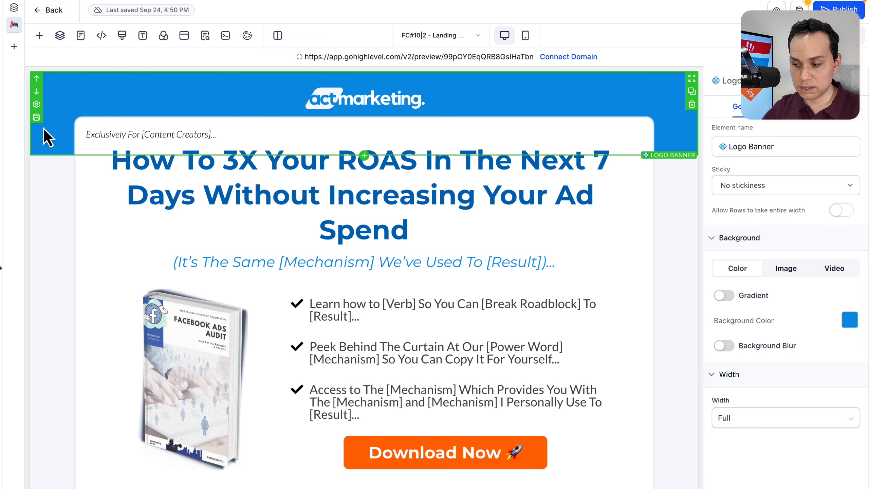
left_click(851, 321)
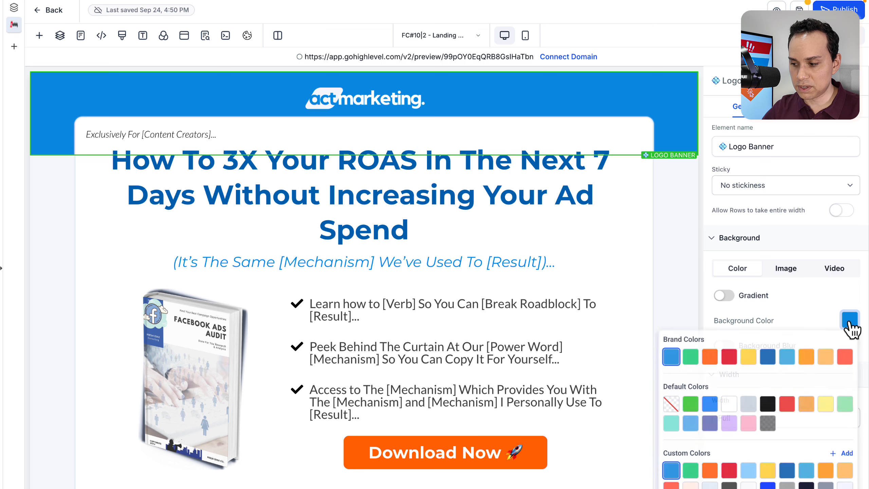
left_click(766, 357)
left_click(51, 197)
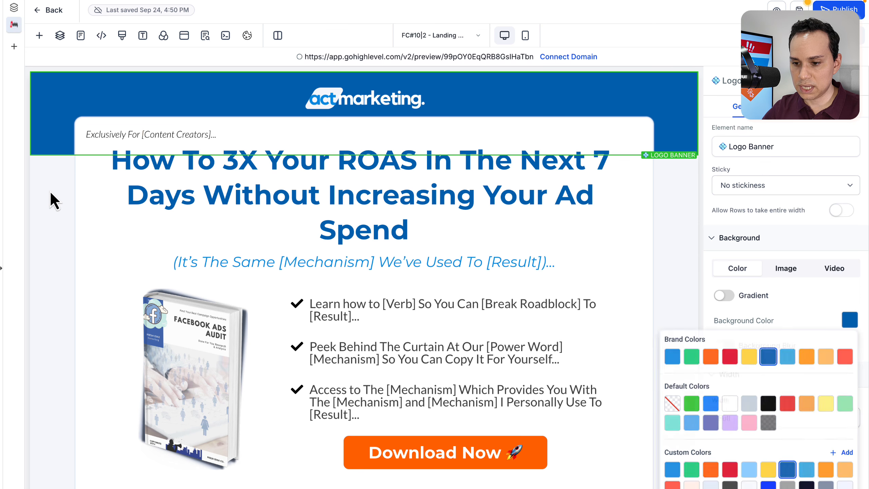
- Try the main headline at a font size of 42 px and undo the change
left_click(313, 196)
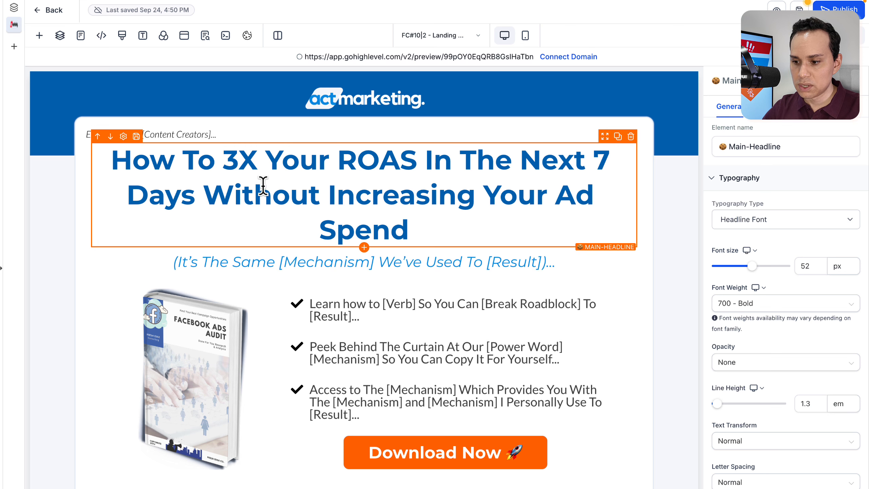
triple_click(240, 185)
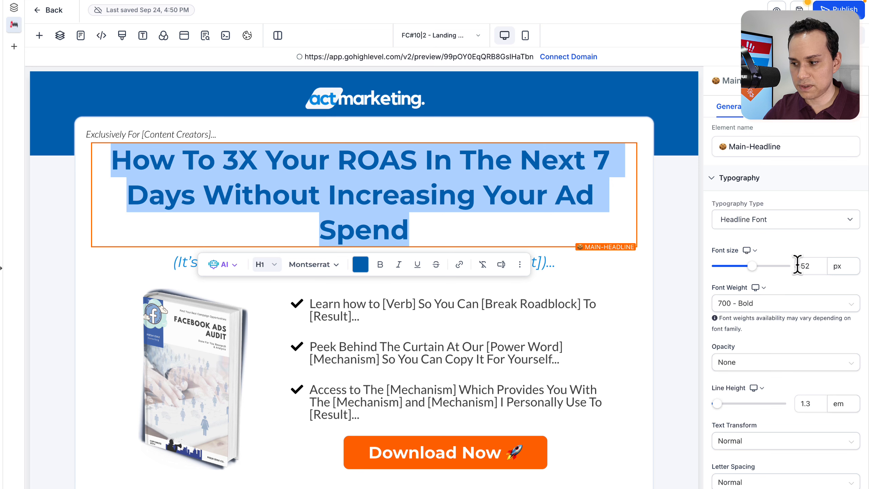
left_click_drag(759, 269, 746, 268)
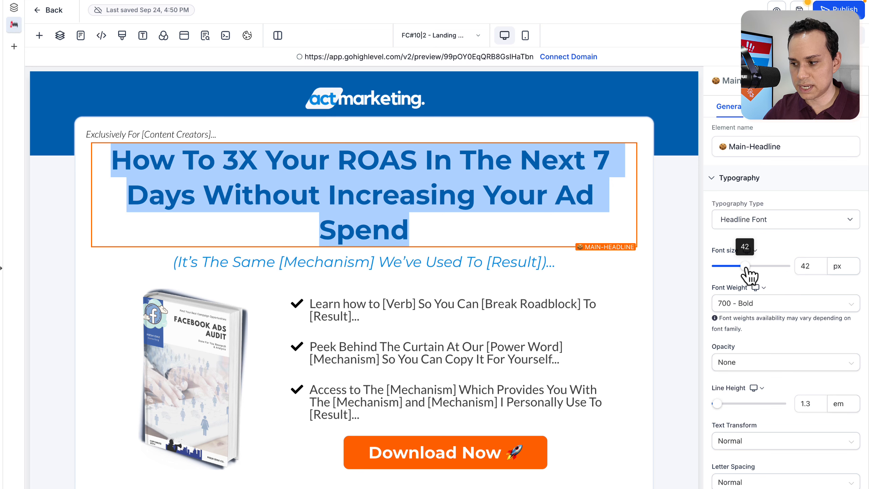
left_click(263, 227)
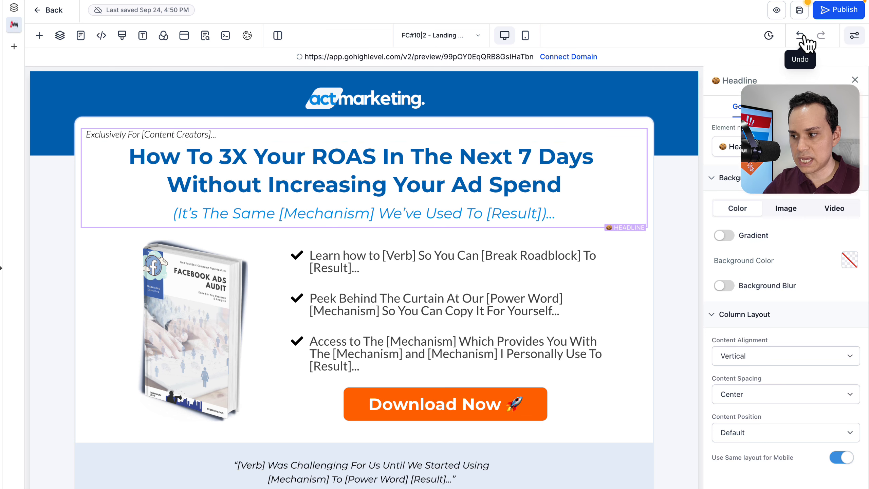
left_click(806, 37)
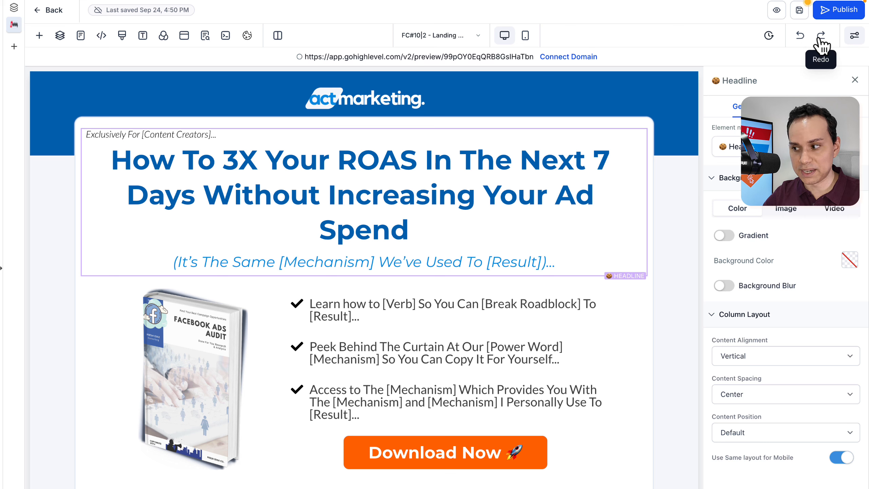
- Save the page and close the SEO Meta Data panel
left_click(803, 14)
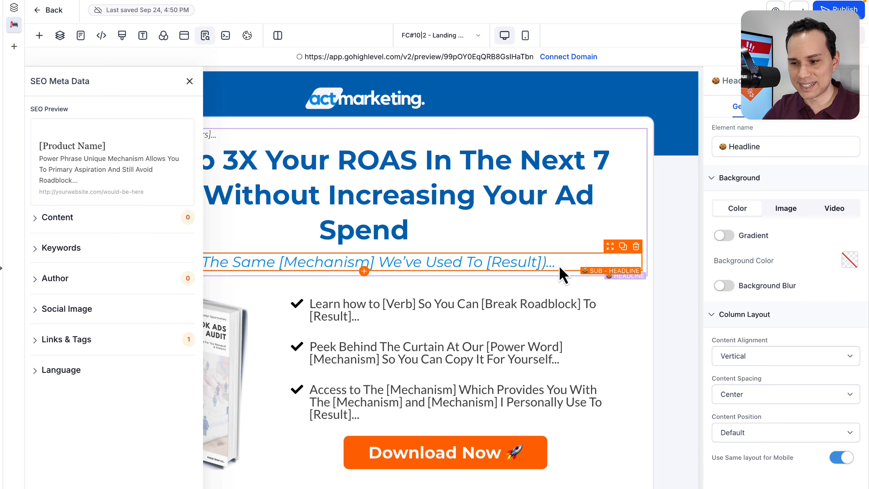
left_click(192, 81)
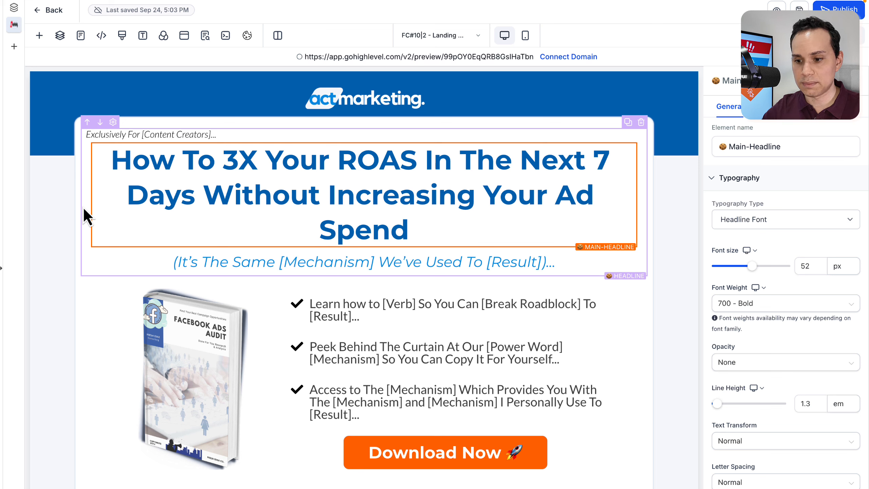
- Set the main headline's left and right margins to 0 px
left_click(107, 206)
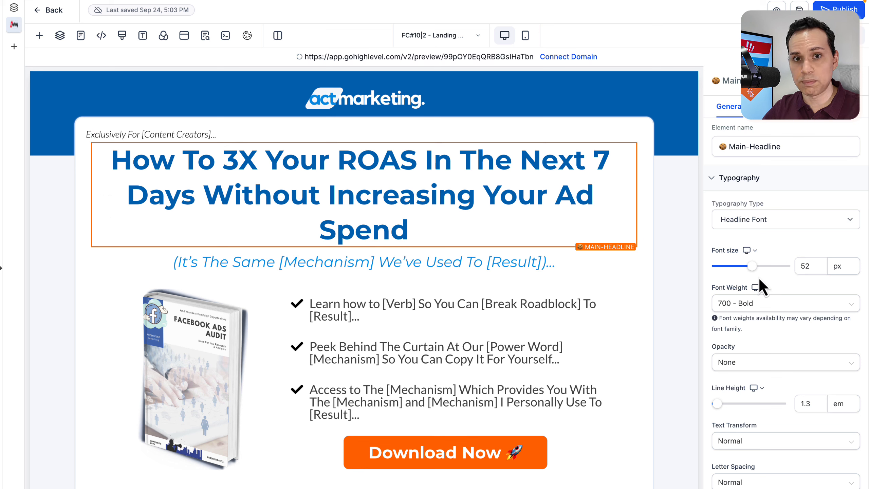
left_click(786, 113)
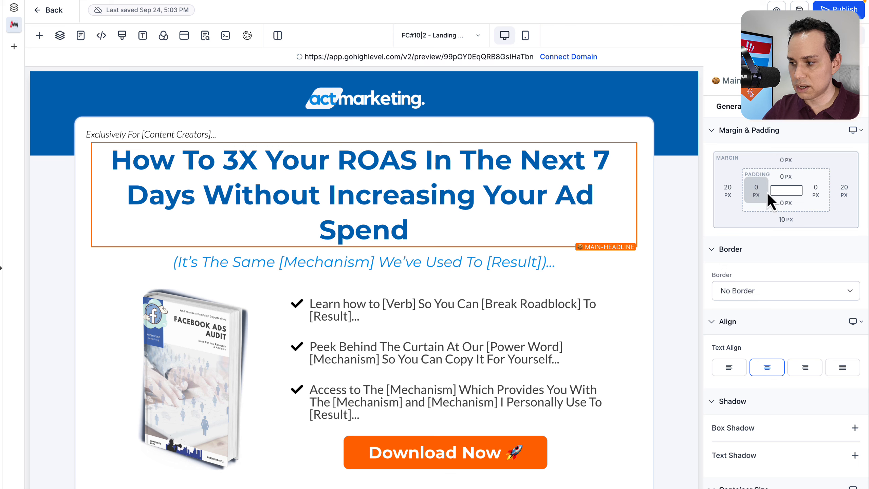
left_click(727, 197)
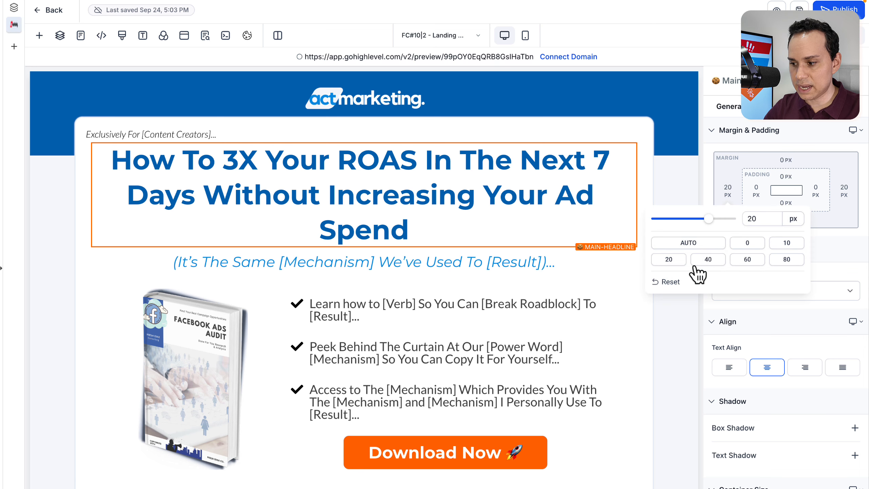
left_click(748, 243)
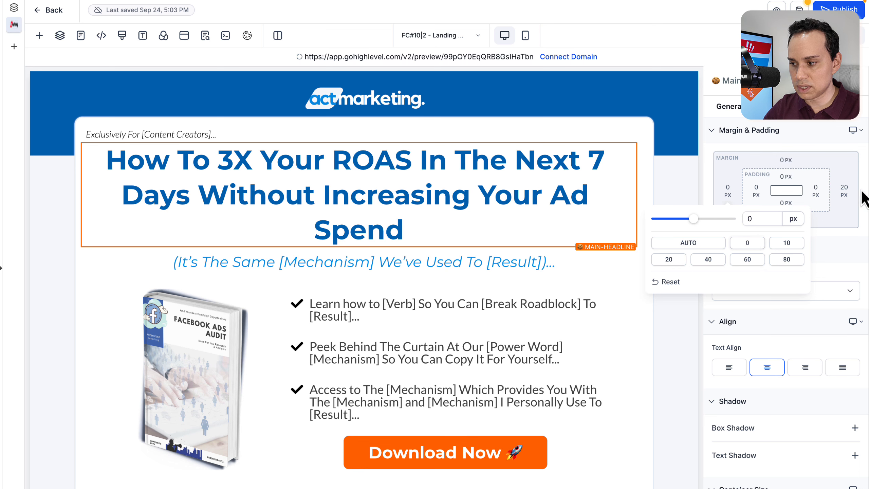
left_click(845, 192)
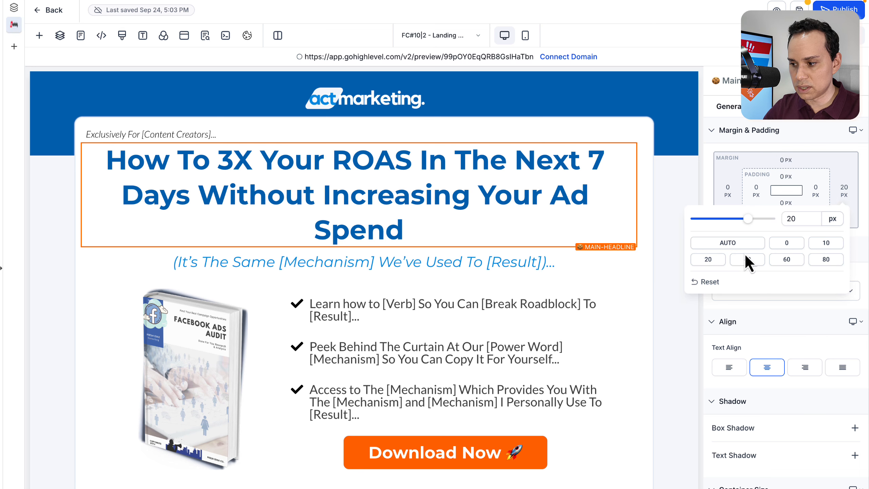
left_click(787, 243)
left_click(683, 176)
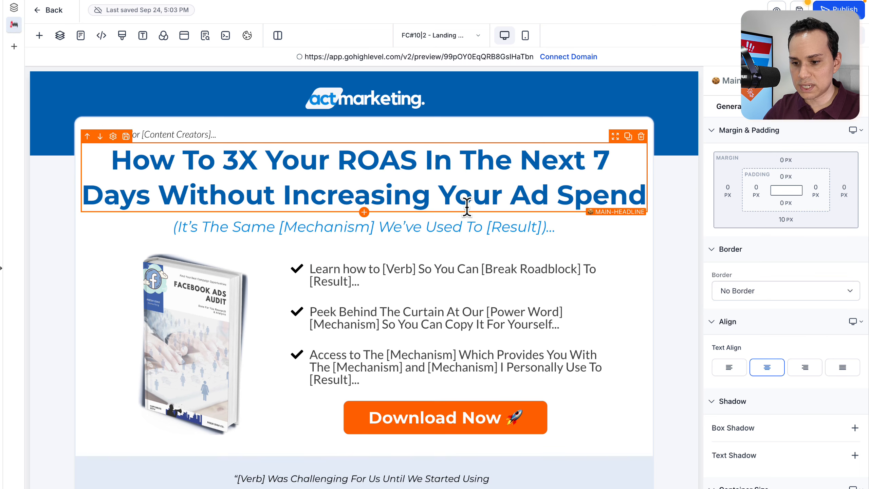
left_click(92, 385)
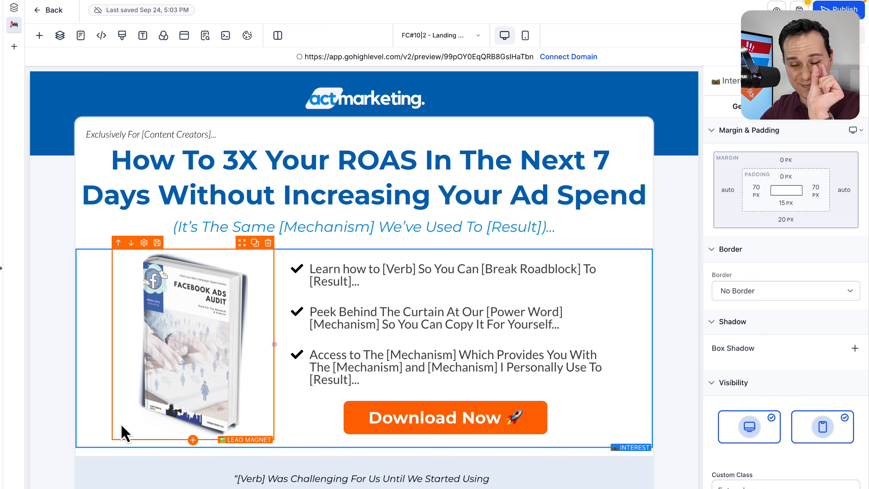
left_click(79, 196)
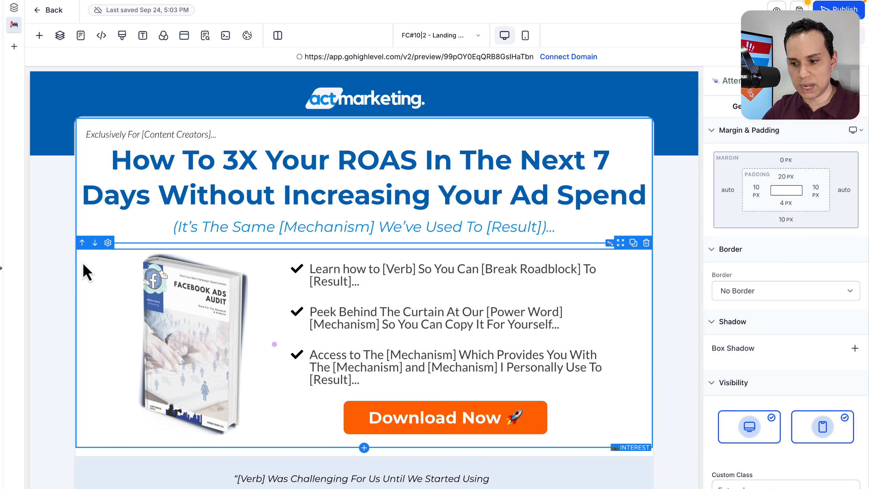
left_click(128, 311)
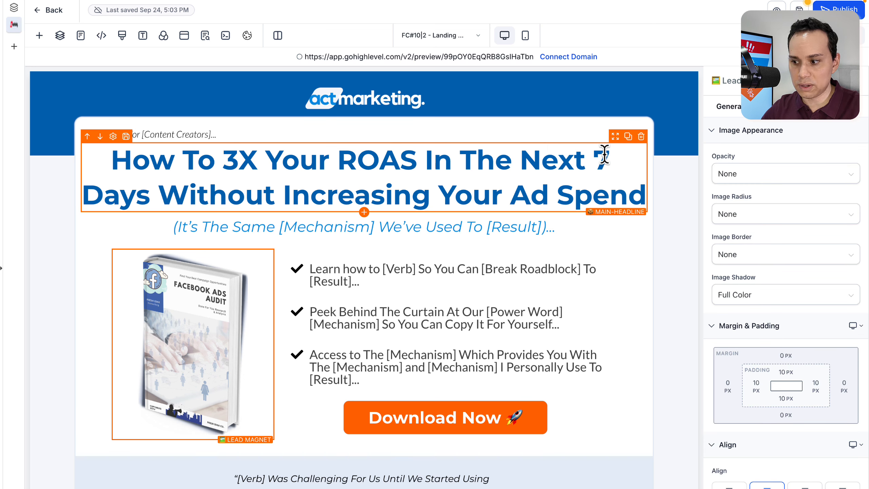
- Set the main headline's left and right margins to 80 px
left_click(631, 179)
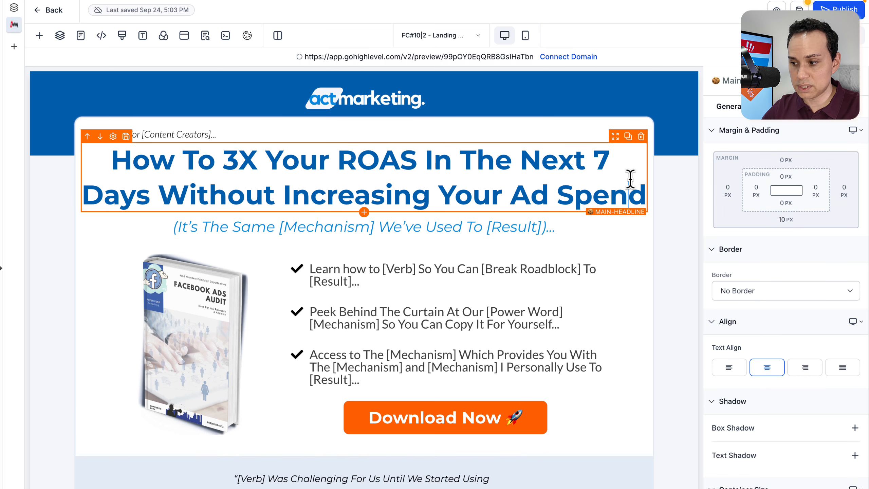
left_click(730, 197)
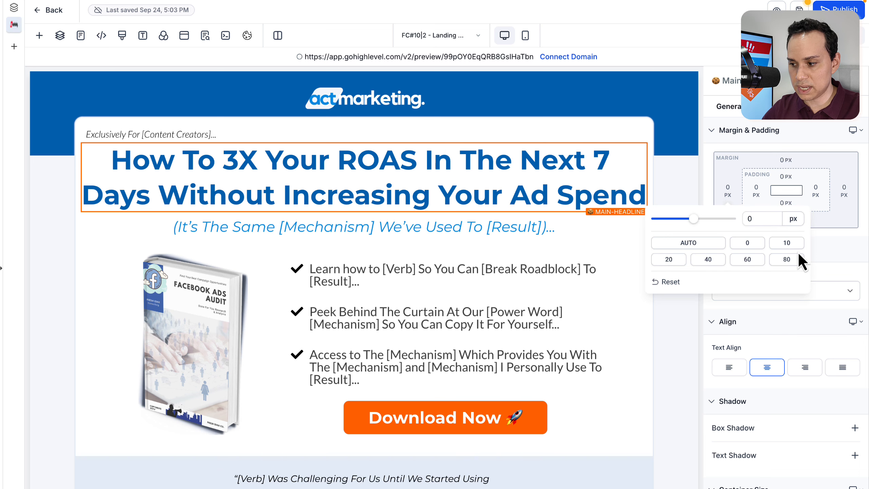
left_click(787, 259)
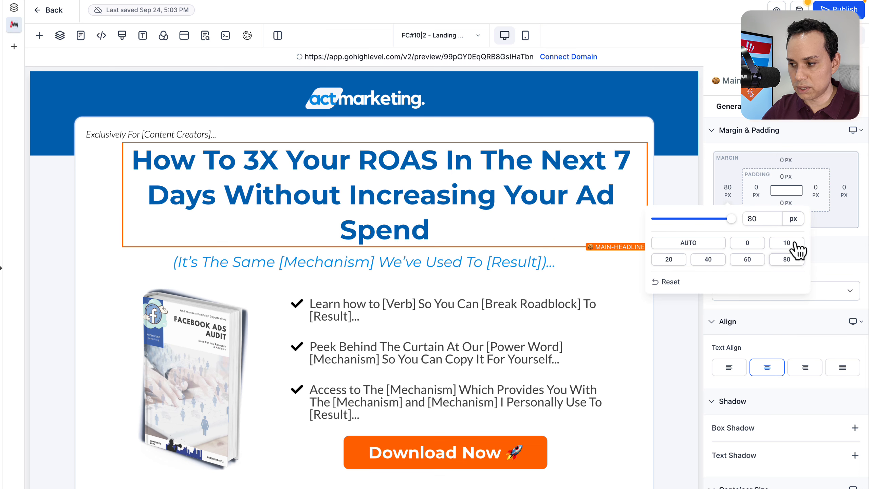
left_click(844, 192)
left_click(826, 261)
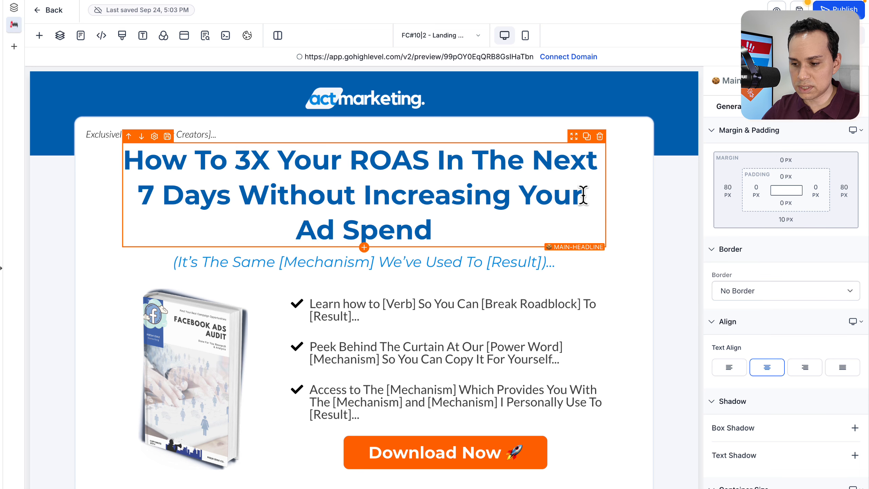
- Insert a line break before "Your Ad Spend" in the main headline and add "..." at its end
left_click(513, 195)
key("shift+Return")
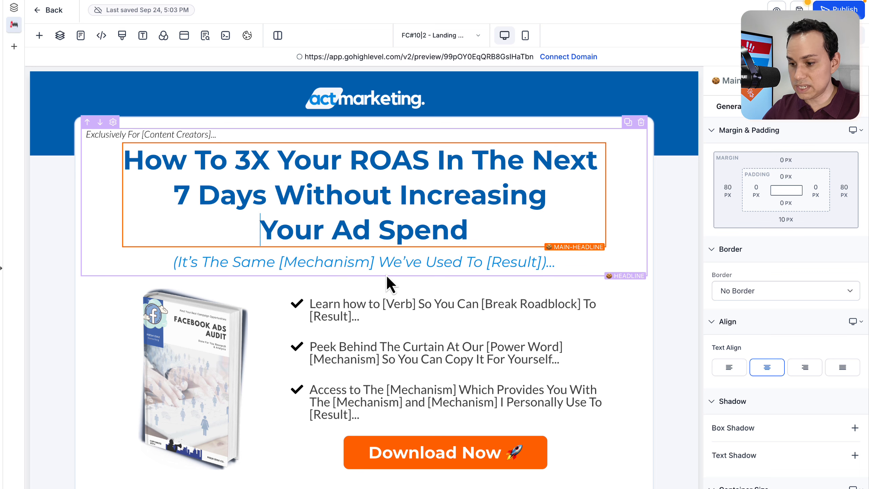
key("End")
type("...")
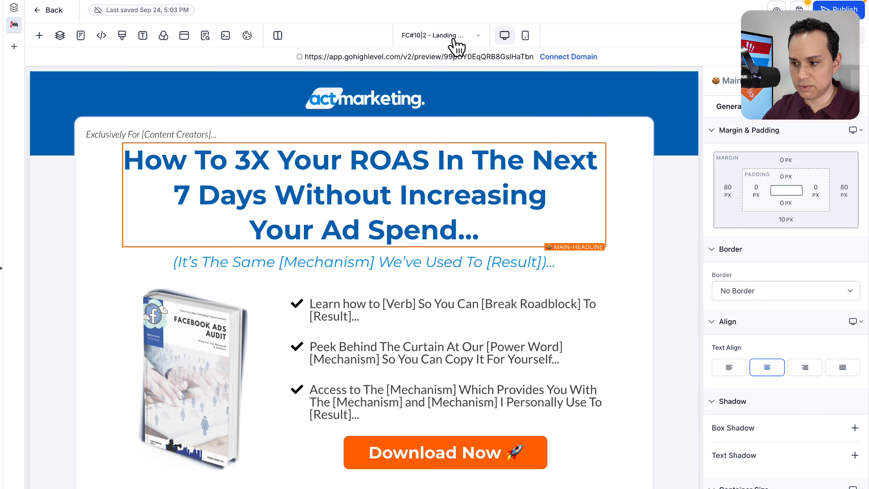
- Check how the main headline lays out in mobile mode and return to desktop mode
left_click(526, 37)
scroll(342, 411, "down", 10)
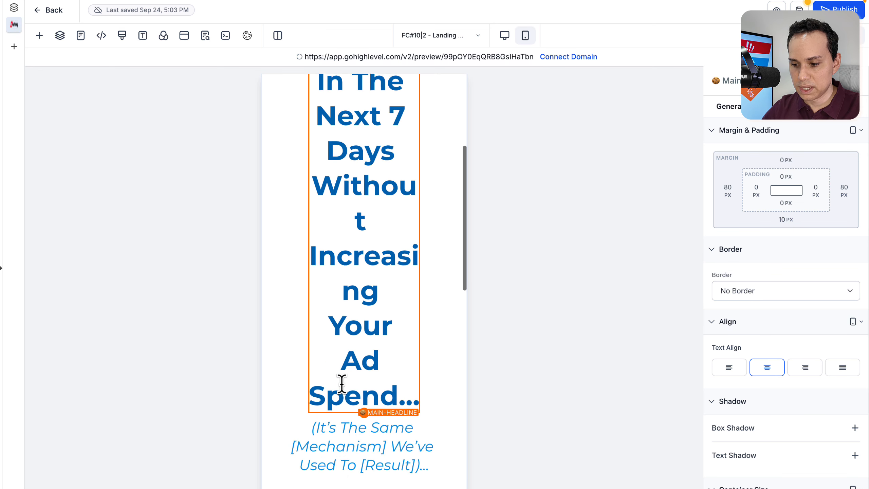
scroll(341, 383, "up", 8)
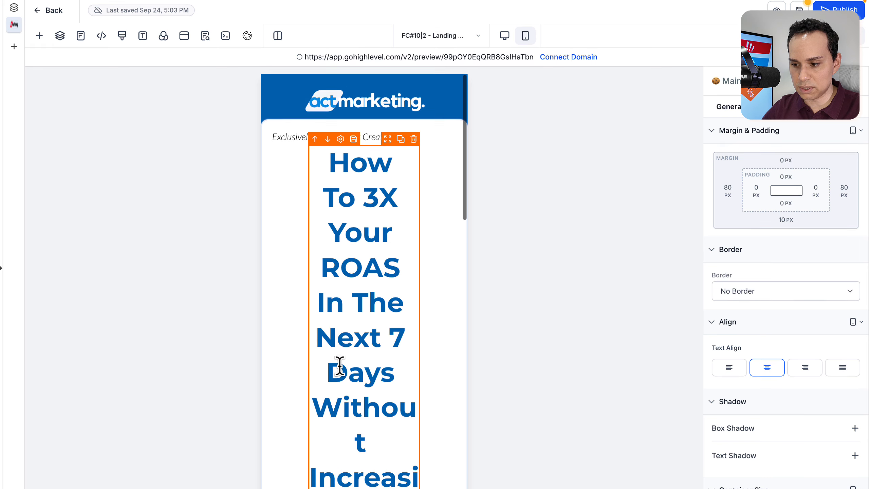
left_click(505, 35)
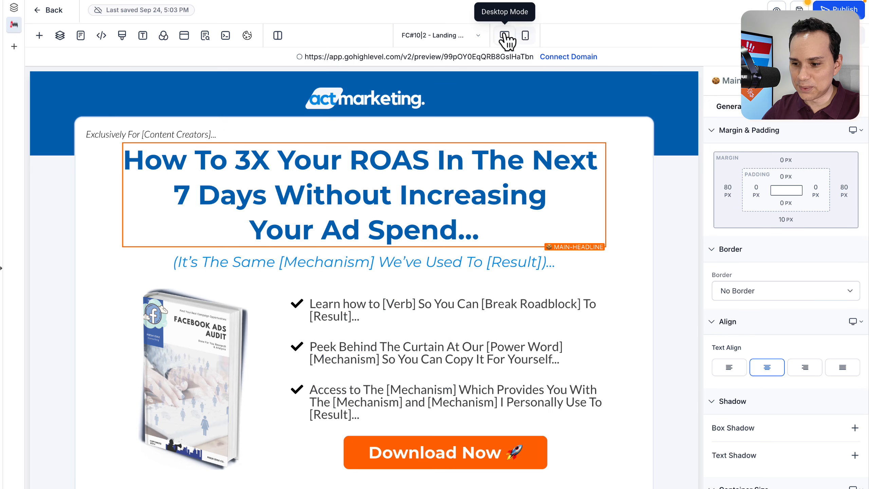
- Remove the line break before "Your" in the main headline
left_click(99, 135)
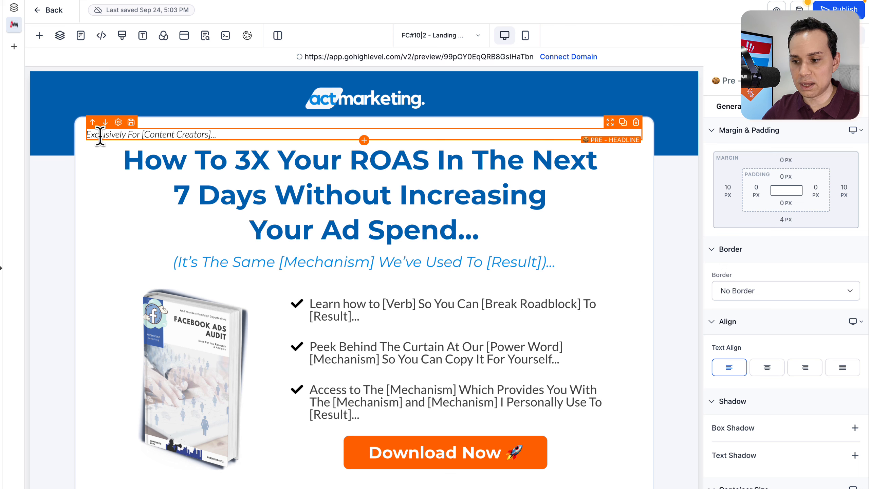
left_click(161, 196)
left_click(259, 208)
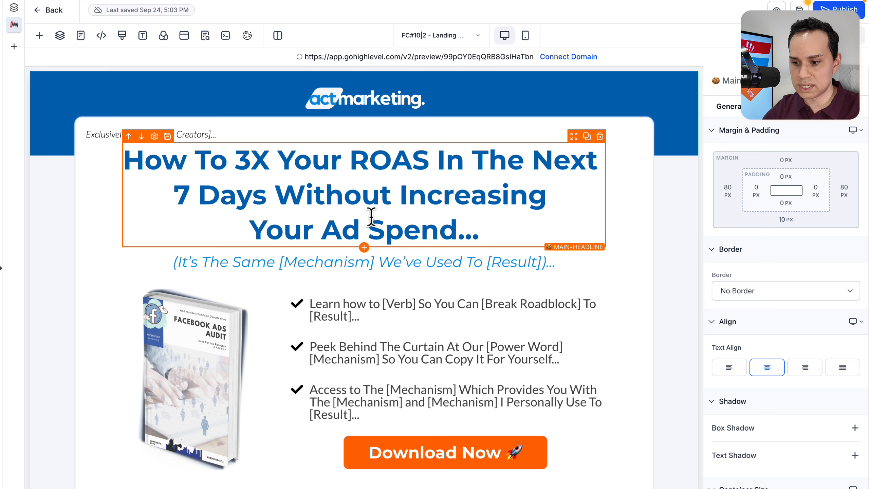
left_click(245, 236)
key("BackSpace")
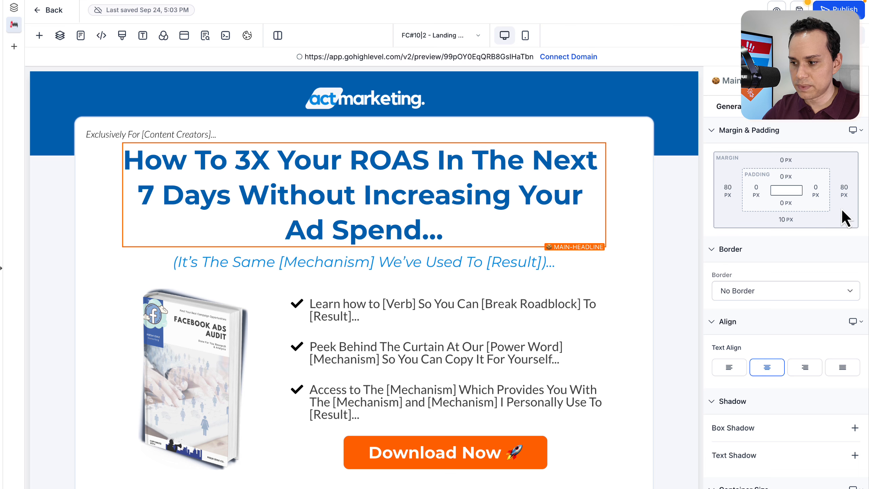
- Set the main headline's left and right margins to 120 px
left_click(730, 197)
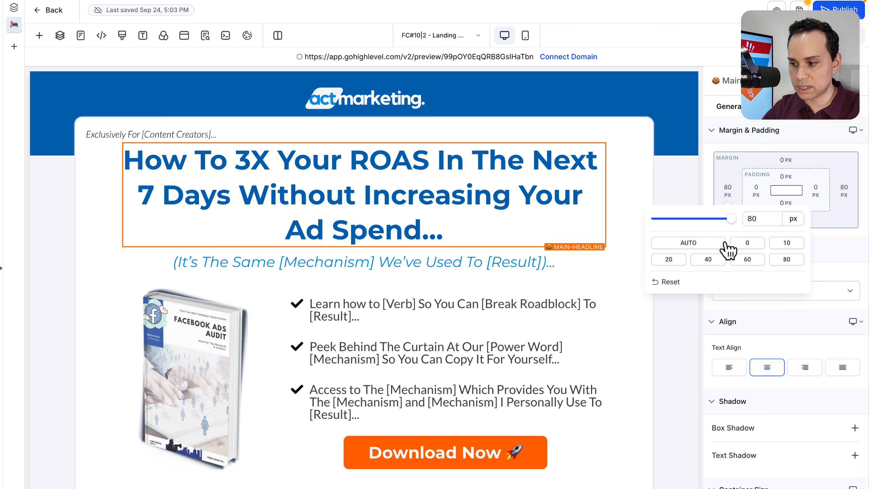
left_click(759, 218)
double_click(759, 218)
type("120")
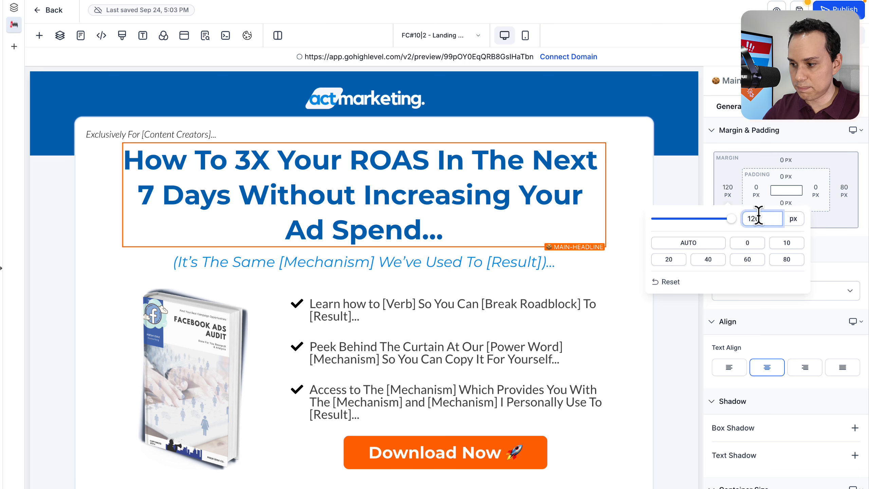
left_click(835, 187)
left_click(837, 188)
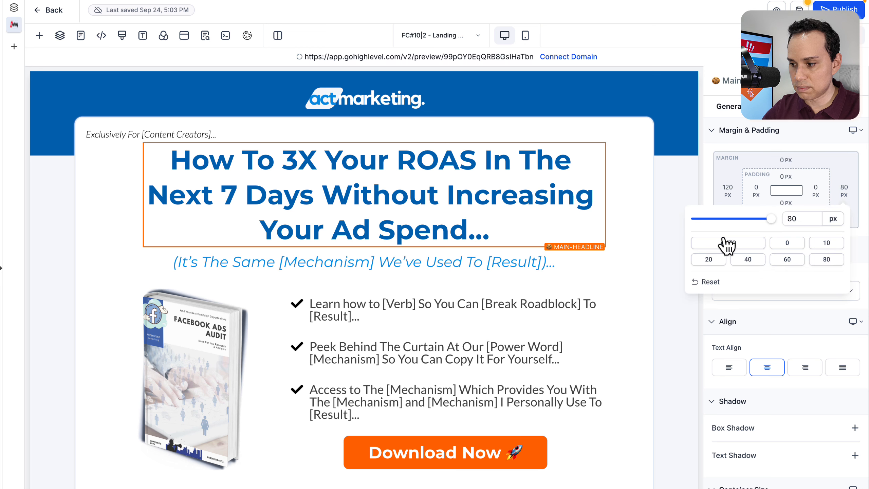
double_click(792, 218)
type("120")
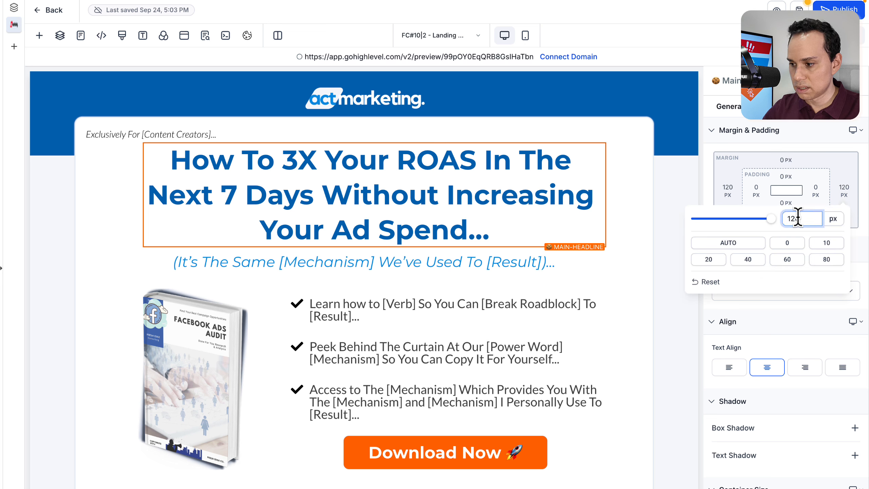
left_click(582, 202)
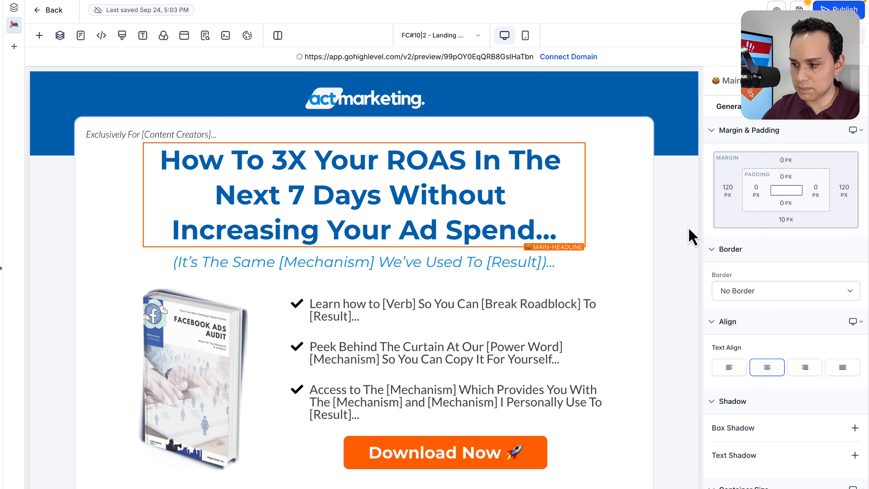
- Set the main headline's left and right margins to 100 px
left_click(730, 196)
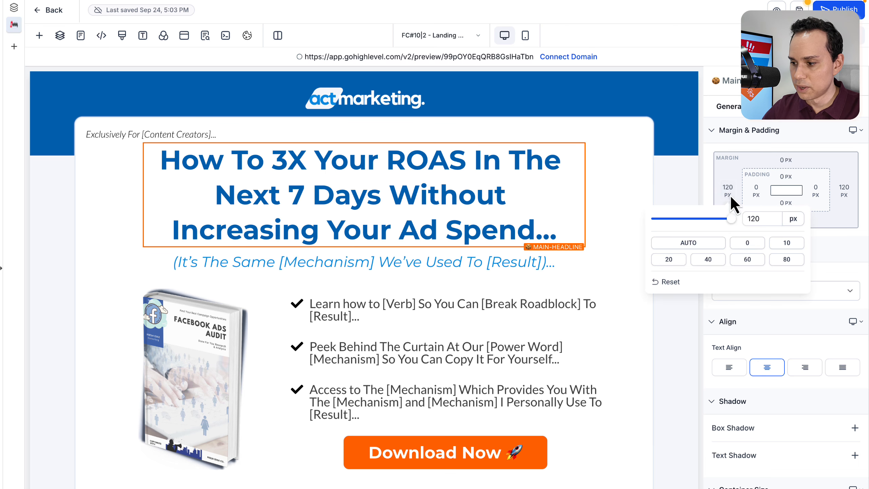
double_click(767, 219)
type("100")
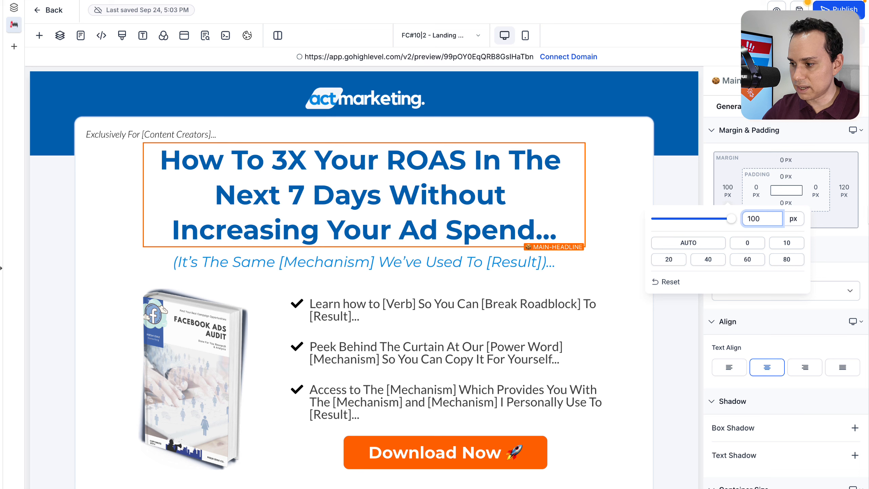
left_click(843, 188)
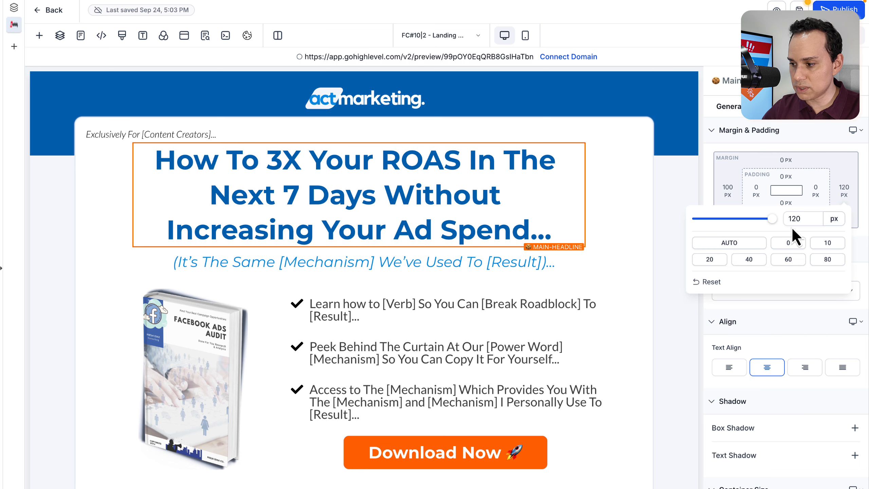
double_click(802, 218)
type("100")
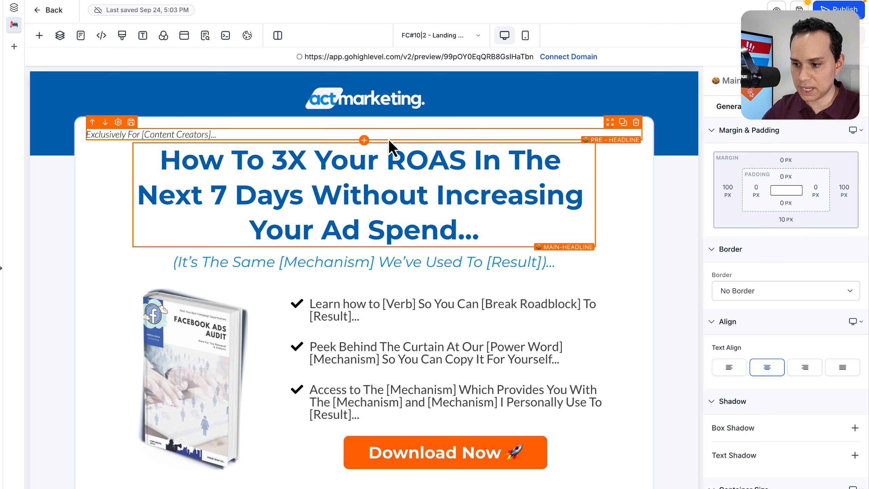
- Remove the square brackets around "Content Creators" in the pre-headline and insert a line break before "Increasing" in the main headline
left_click(398, 123)
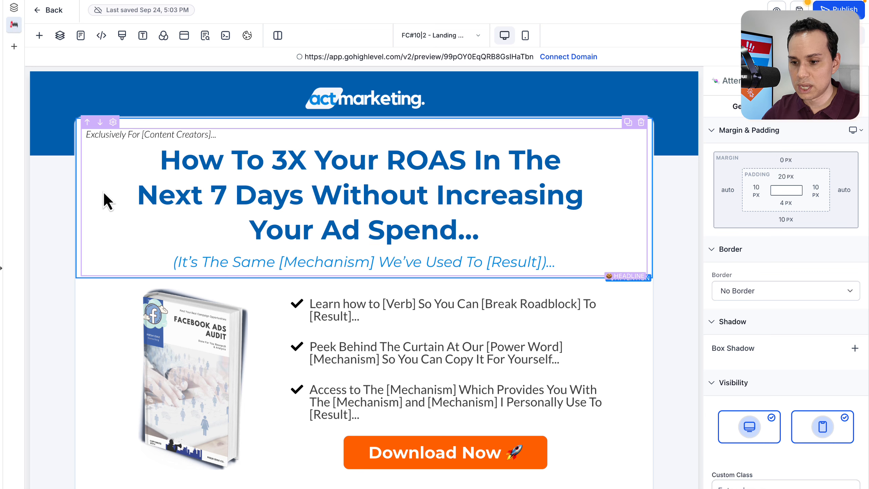
left_click(210, 132)
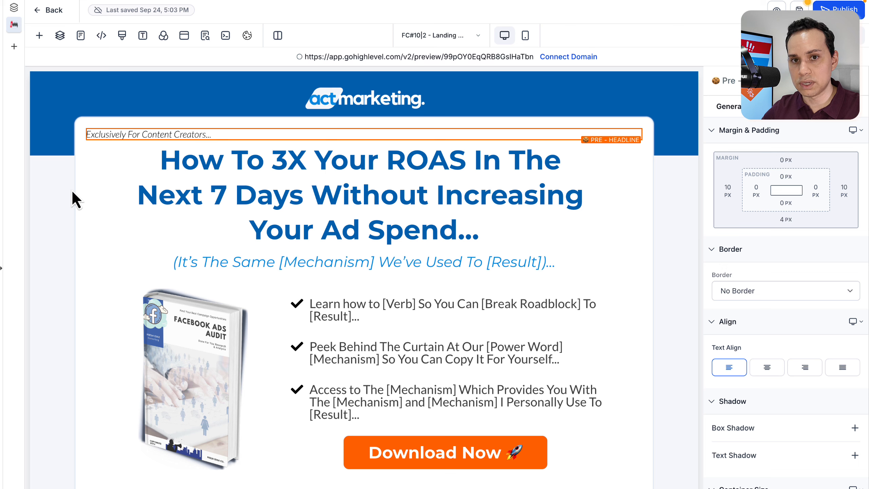
left_click(437, 194)
key("shift+Return")
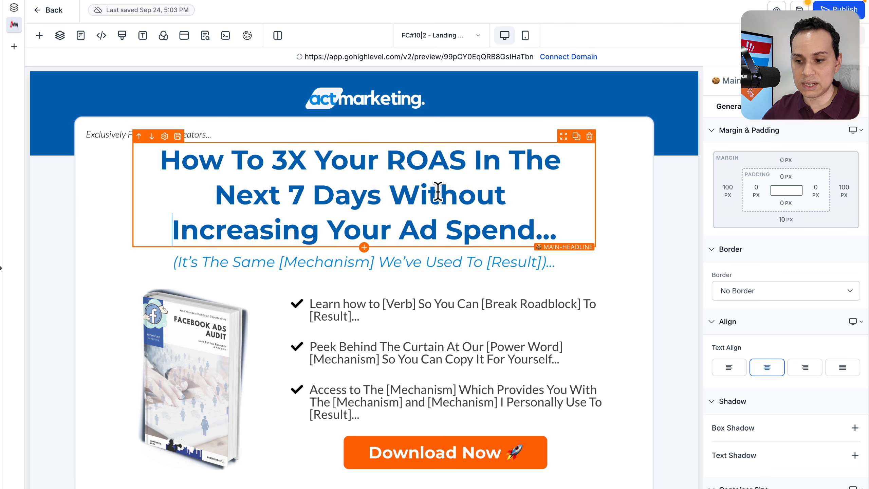
- Remove the line break before "Increasing" in the main headline
key("BackSpace")
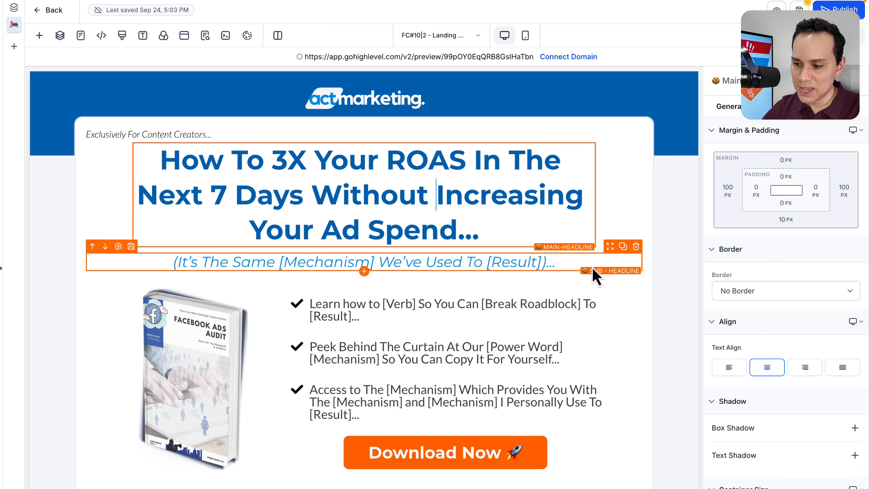
- Apply the Fade Up entrance animation to the sub-headline
left_click(552, 261)
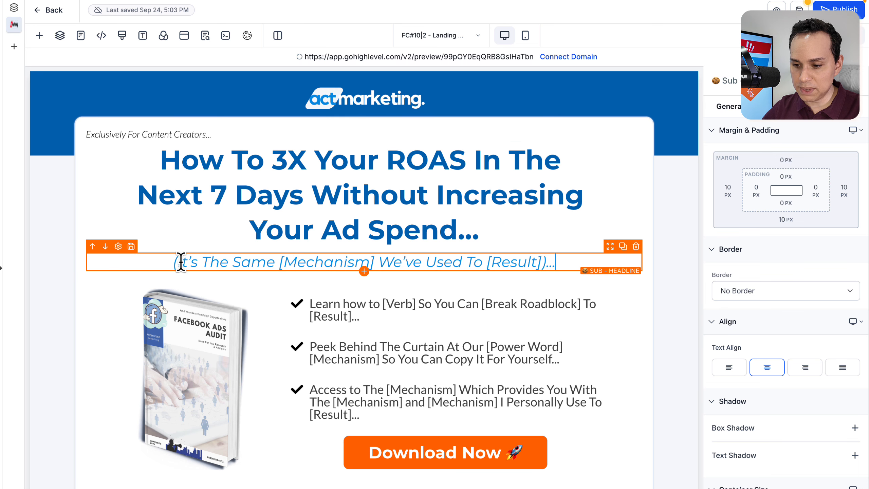
triple_click(170, 261)
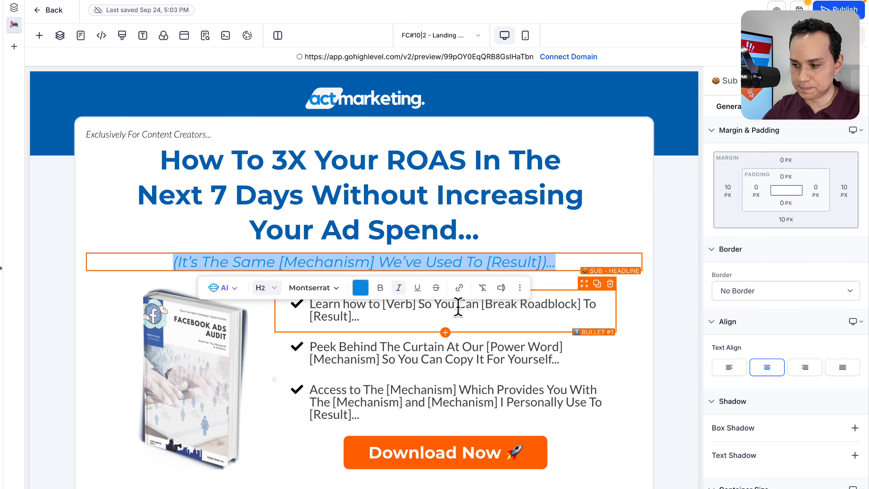
left_click(833, 110)
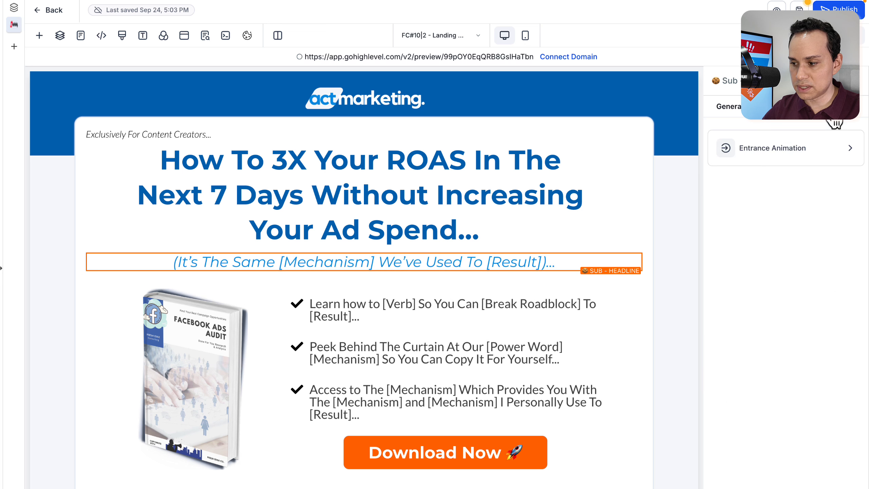
left_click(758, 152)
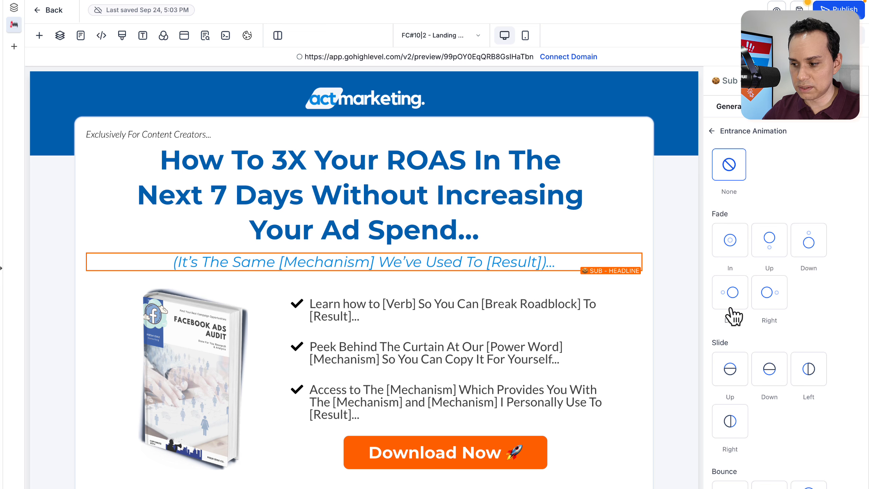
left_click(773, 248)
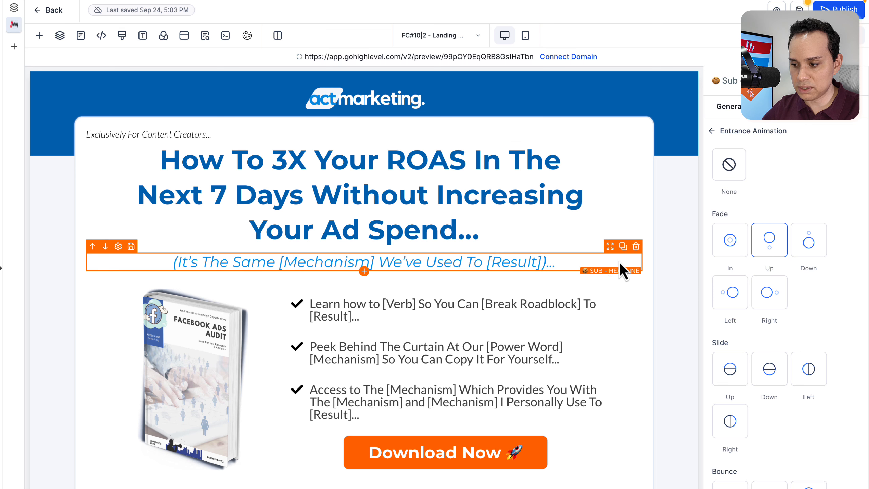
- Delete the sub-headline below the main headline
left_click(637, 247)
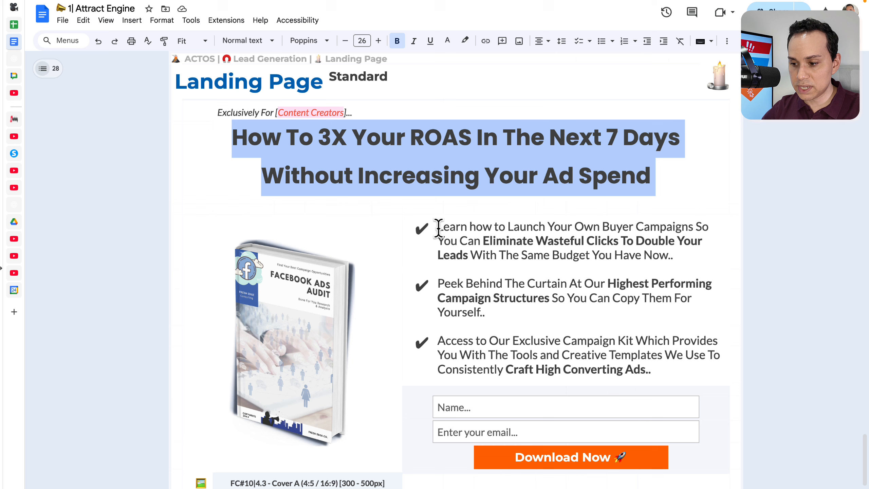
- Complete the ellipsis after "Have Now" in the Google Docs copy's first bullet, copy the whole bullet text and return to the page editor
left_click(439, 228)
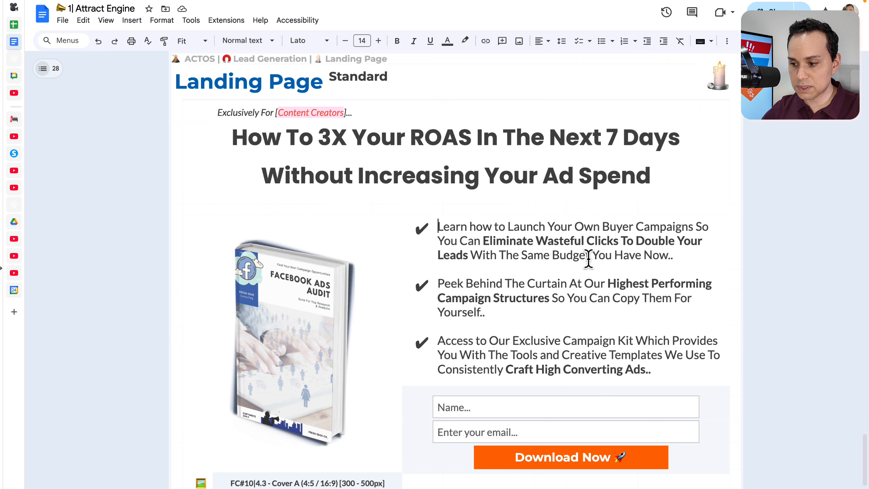
left_click(676, 254, "shift")
left_click(677, 254)
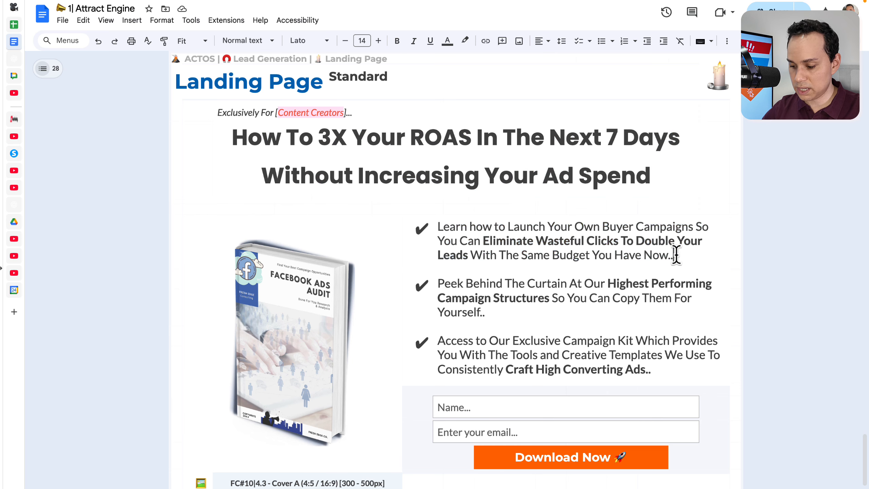
type(".")
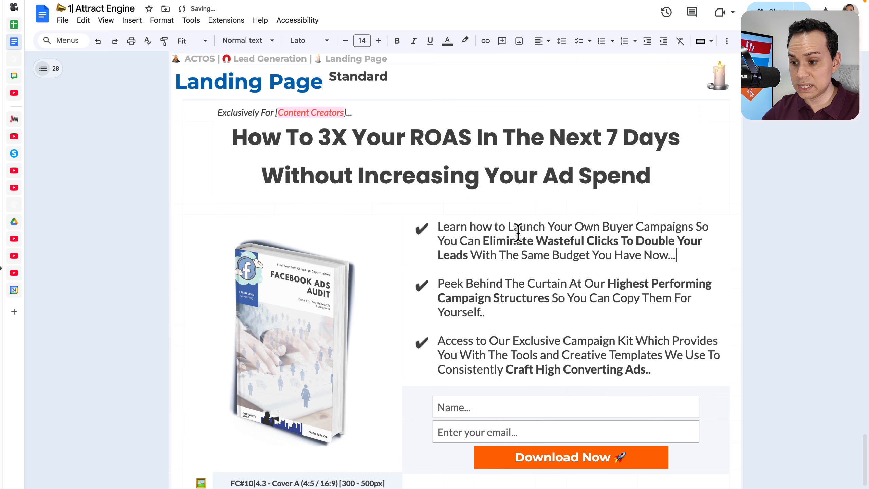
left_click(437, 226, "shift")
key("ctrl+c")
key("ctrl+Right")
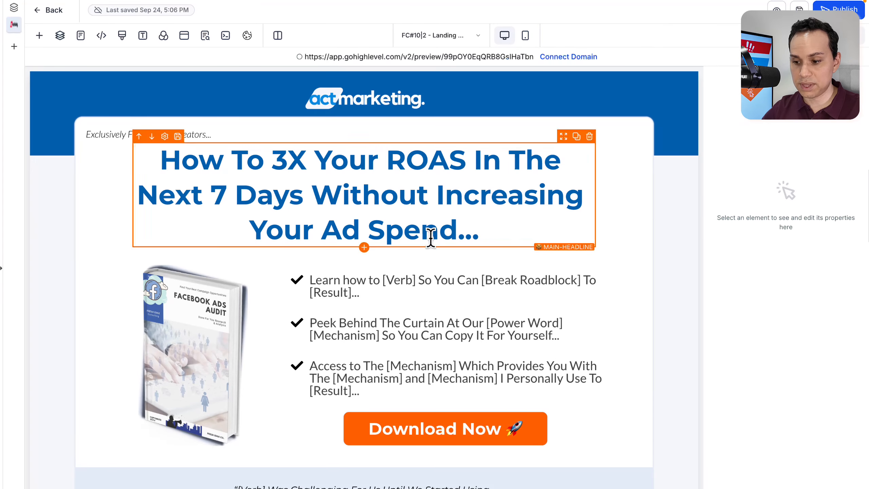
- Add a Bullet list element below the page's first bullet
left_click(370, 291)
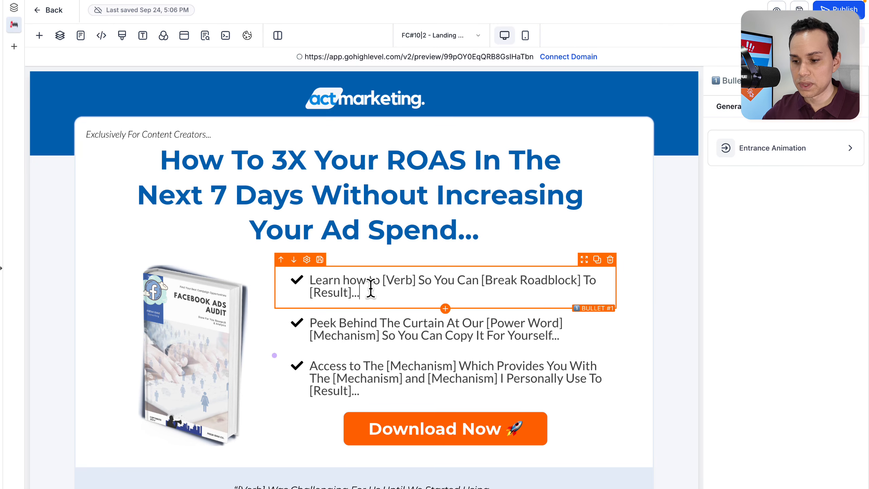
left_click(40, 37)
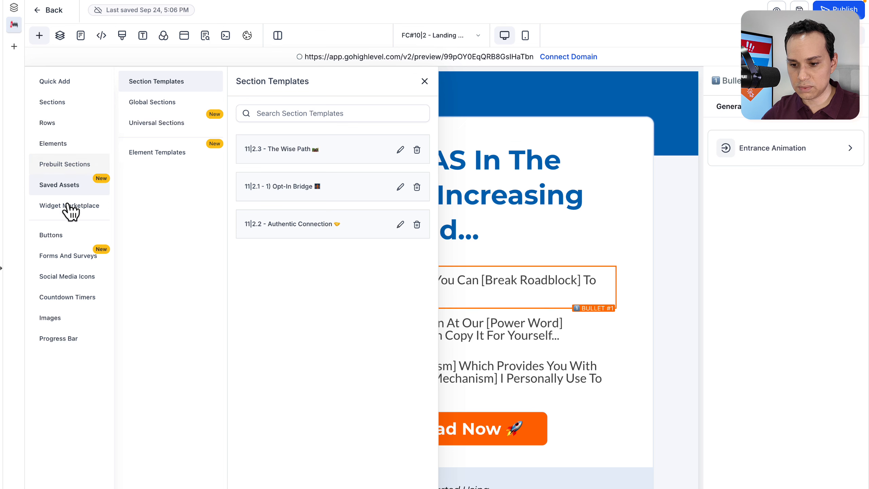
left_click(63, 146)
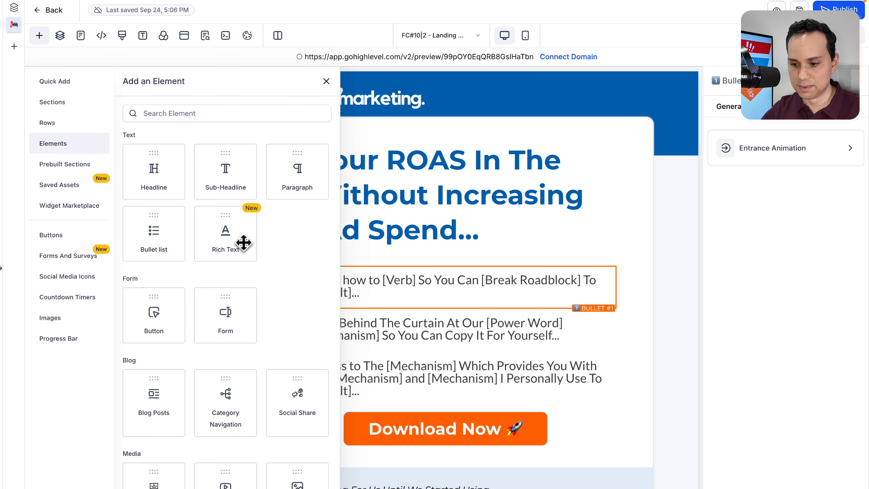
scroll(234, 258, "down", 1)
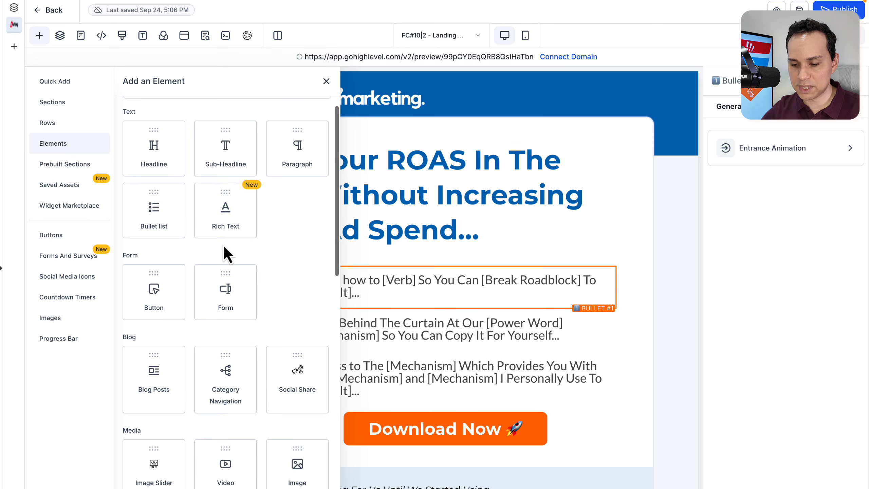
left_click(156, 212)
left_click(157, 211)
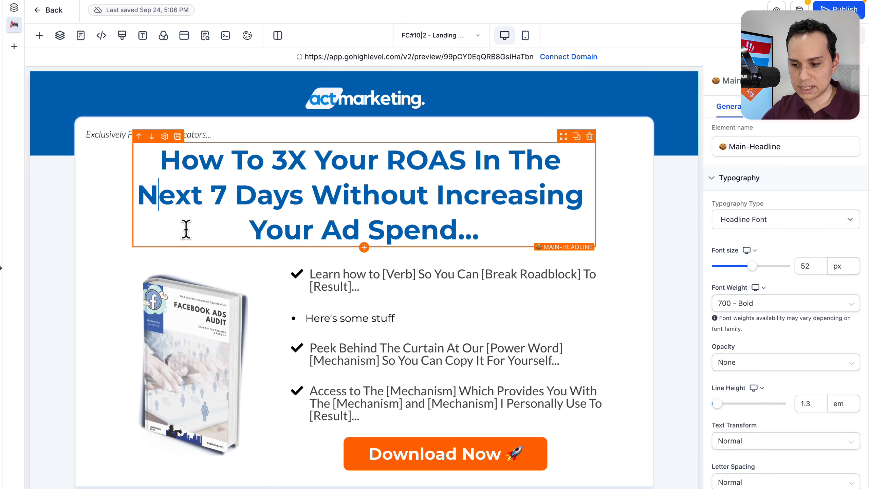
- Add placeholder items "asdfad" and "asdf" to the new bullet list and delete the list
left_click(398, 322)
key("Return")
type("asdfad")
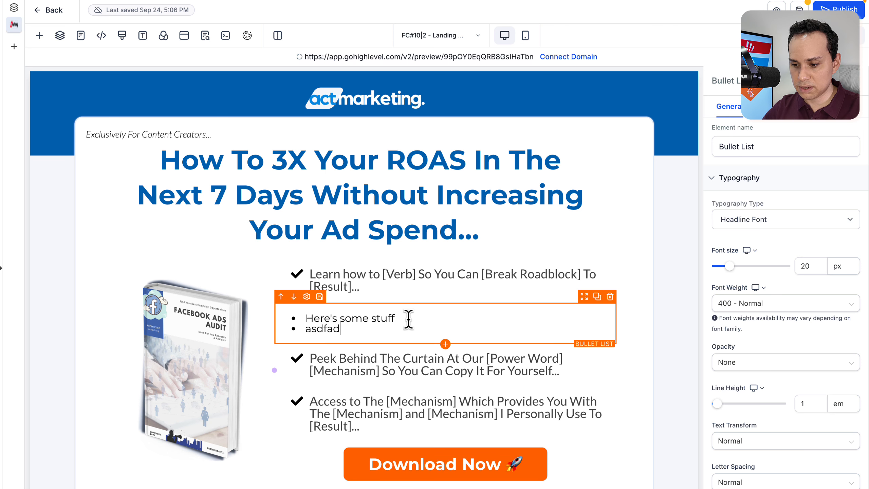
key("Return")
type("asdf")
key("Return")
type("asdf")
key("Return")
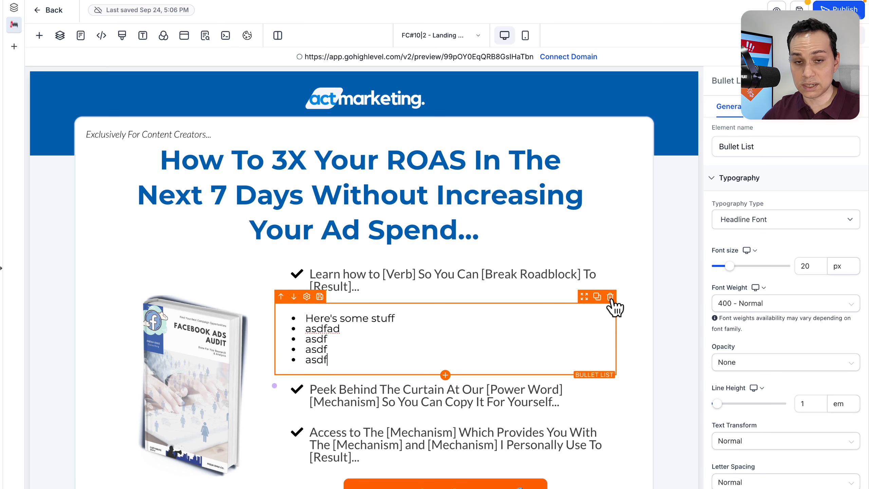
left_click(611, 296)
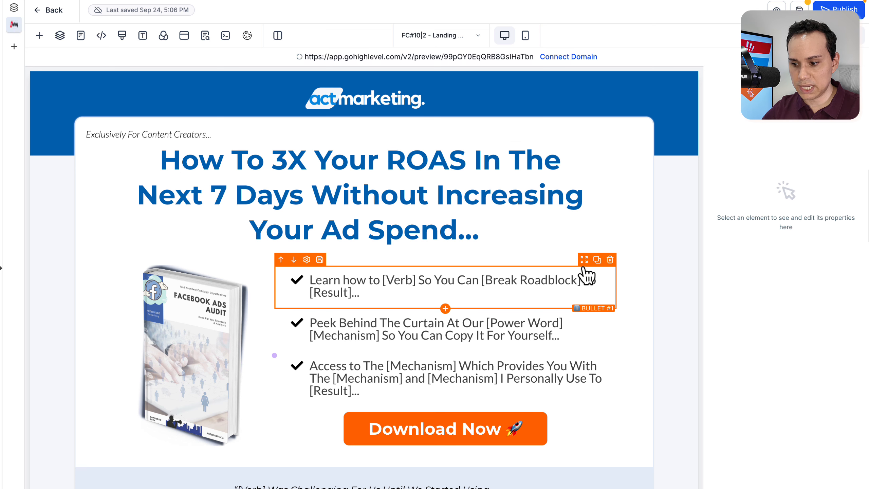
- Duplicate the first checkmark bullet and delete the duplicate
left_click(370, 294)
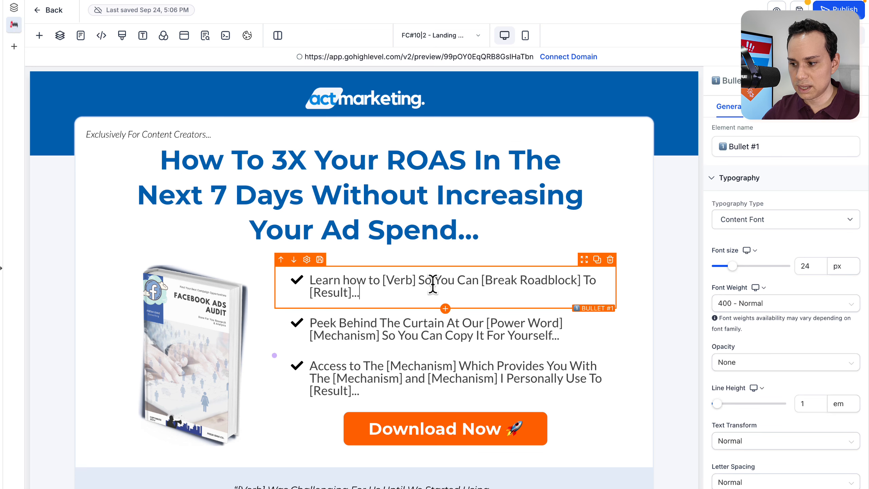
left_click(598, 259)
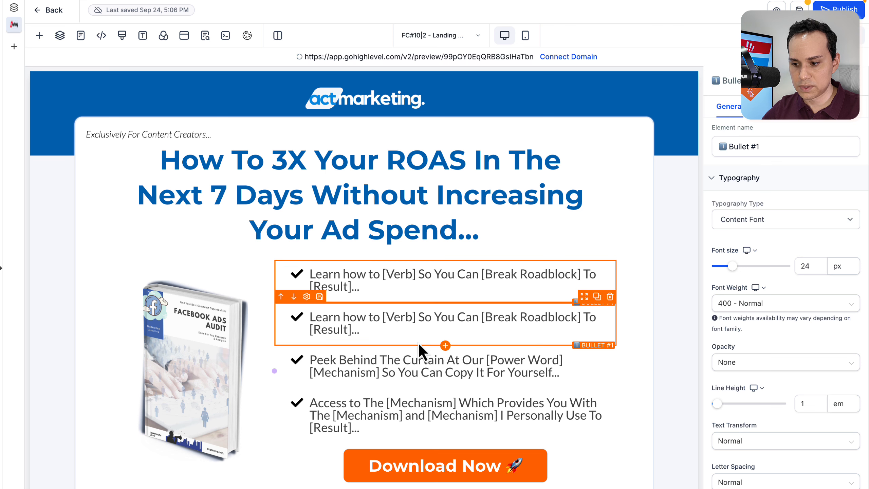
left_click(366, 329)
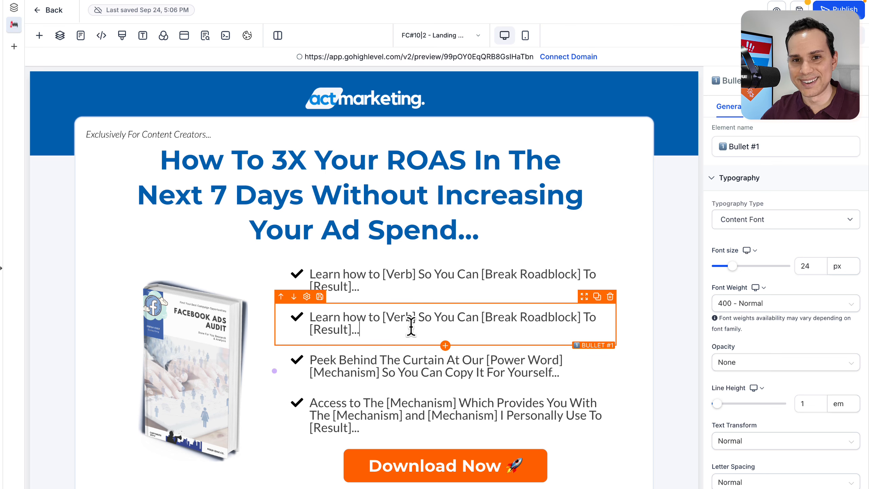
left_click(610, 297)
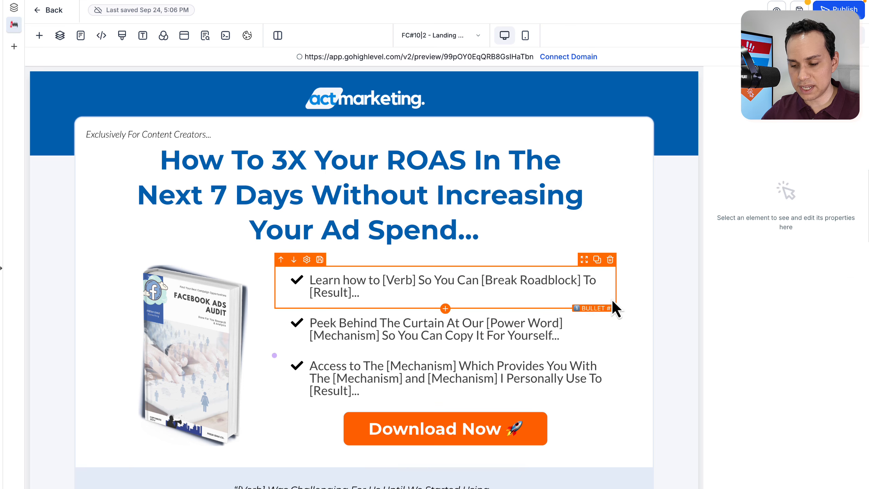
- Replace the first checkmark bullet's placeholder text with the copied "Learn how to Launch Your Own Buyer Campaigns" text
left_click(377, 293)
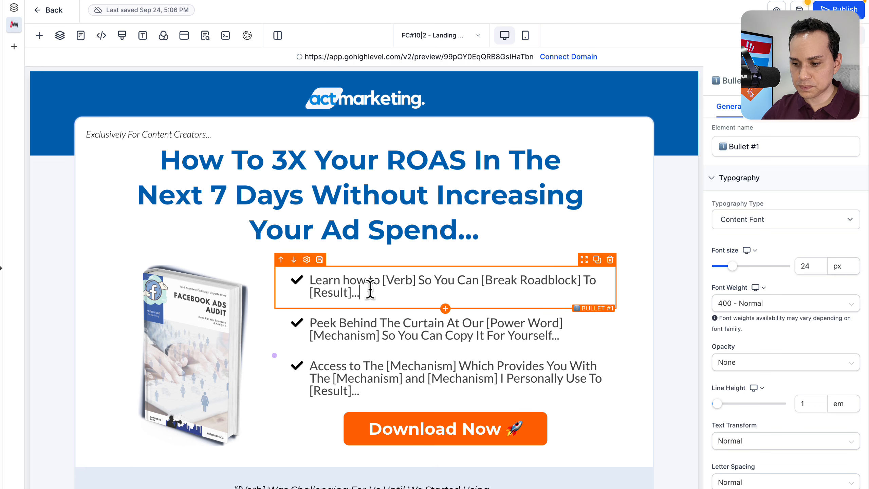
triple_click(306, 277)
key("ctrl+v")
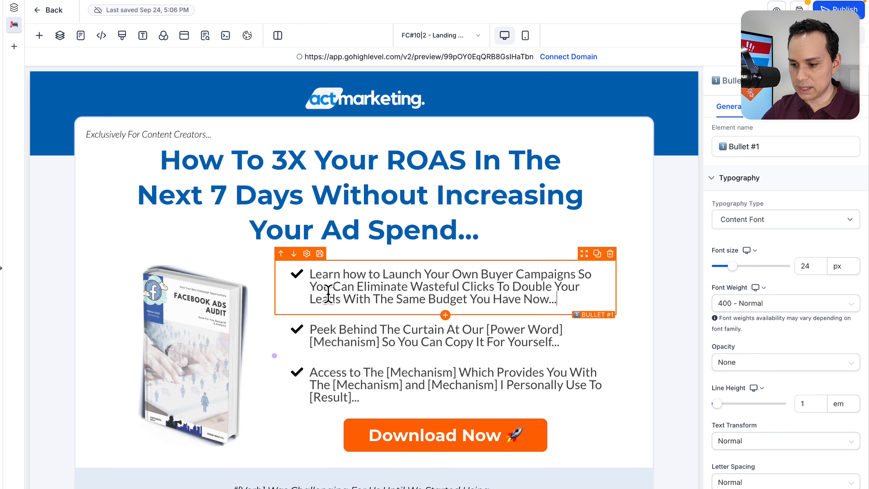
- Check the emphasized phrase in the Google Docs copy and bold "Eliminate Wasteful Clicks To Double Your Leads" in the page's first bullet
key("ctrl+Left")
left_click(503, 256)
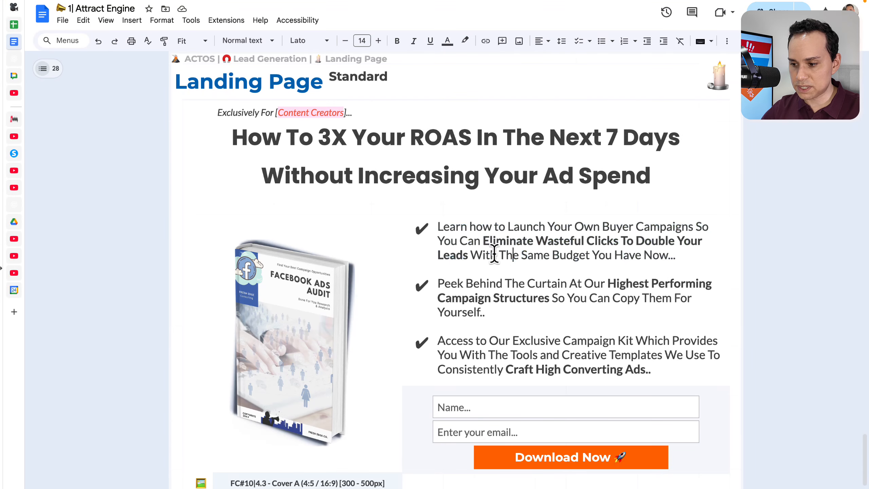
left_click_drag(483, 241, 469, 256)
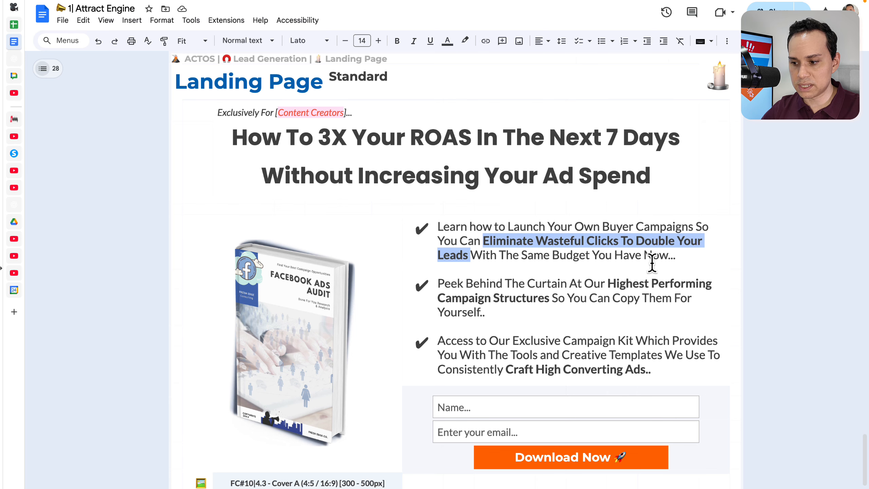
key("ctrl+Right")
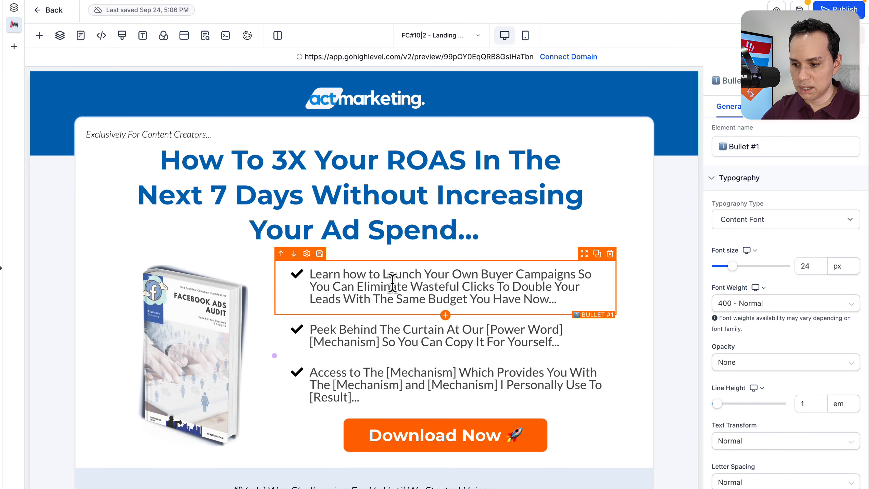
left_click_drag(357, 285, 341, 299)
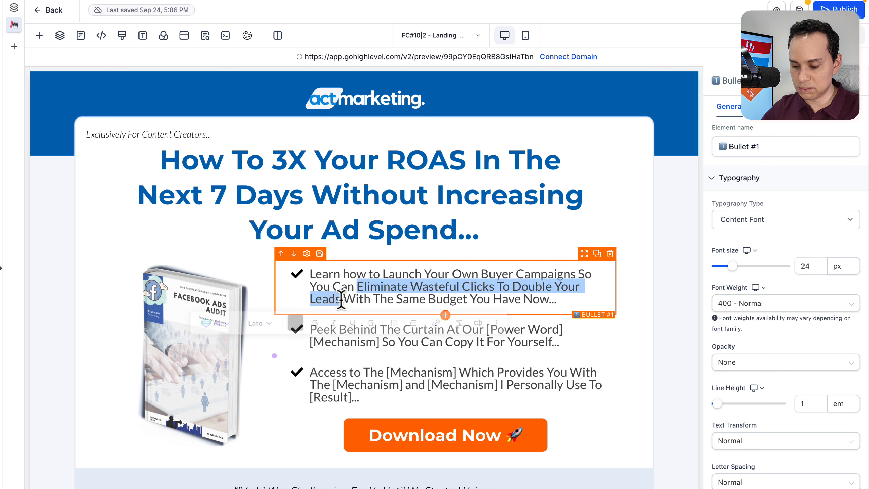
key("super+b")
left_click(636, 305)
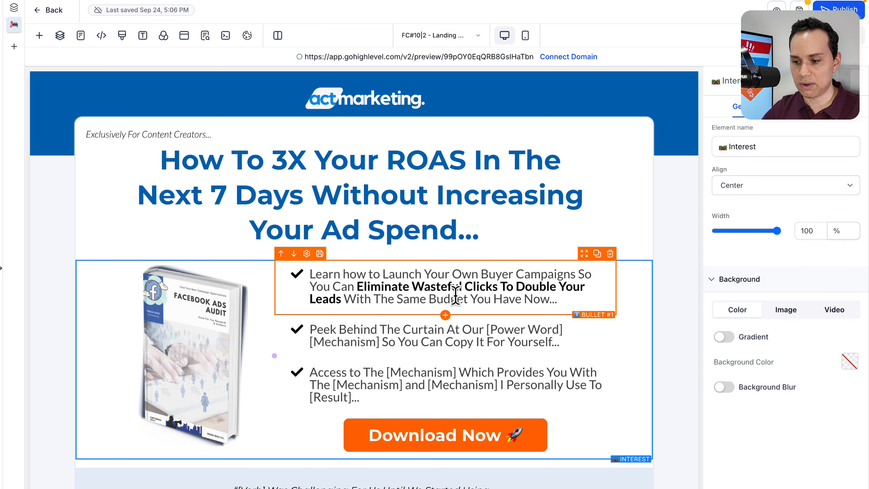
- Set the first bullet's line height to 1.3 em
left_click(537, 297)
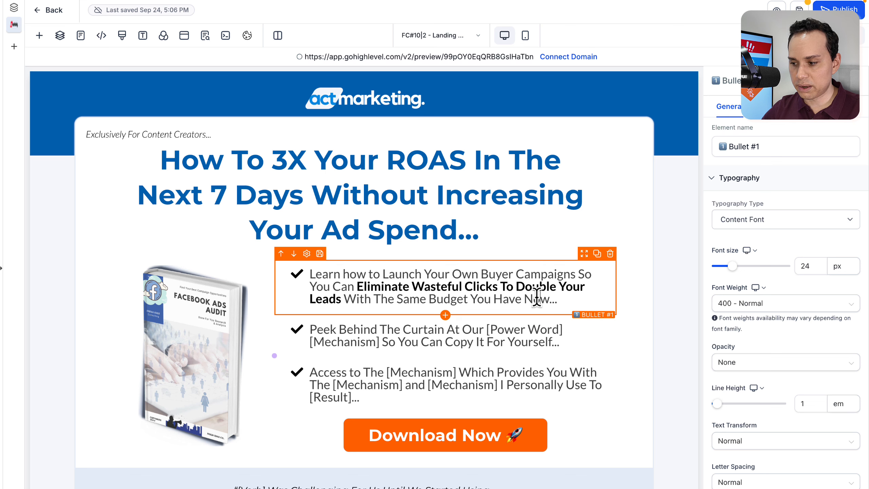
scroll(755, 280, "down", 3)
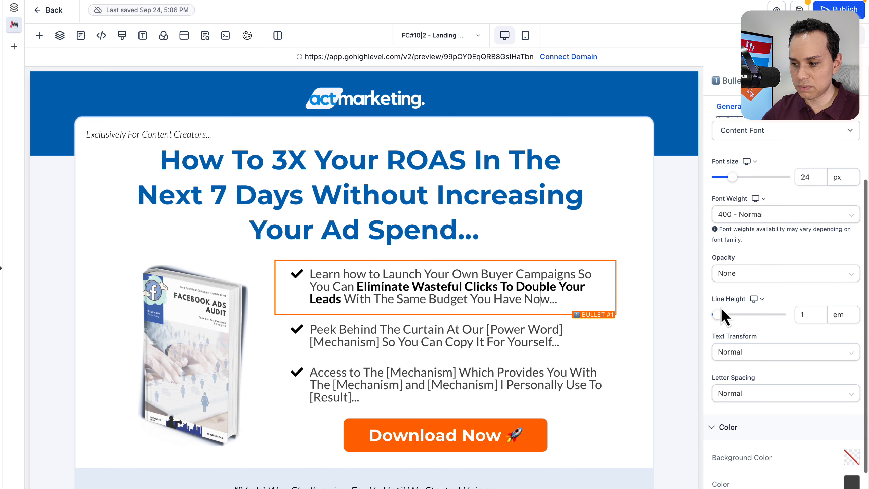
left_click(803, 315)
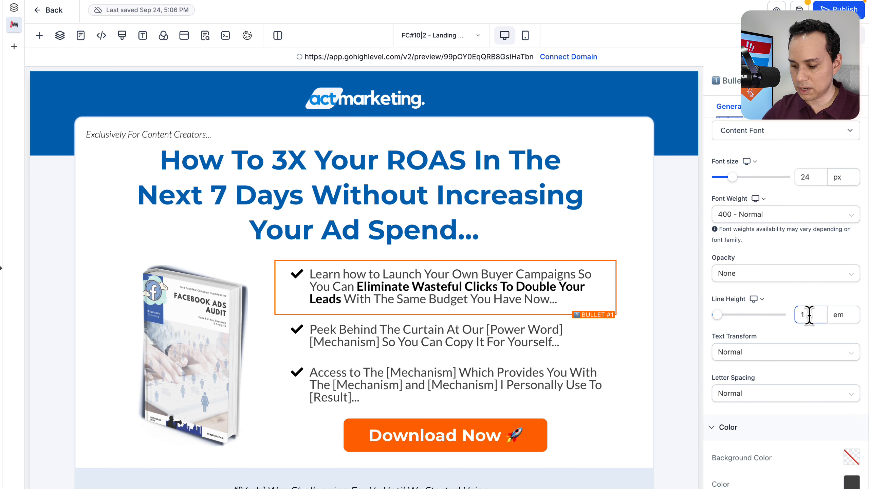
type("3")
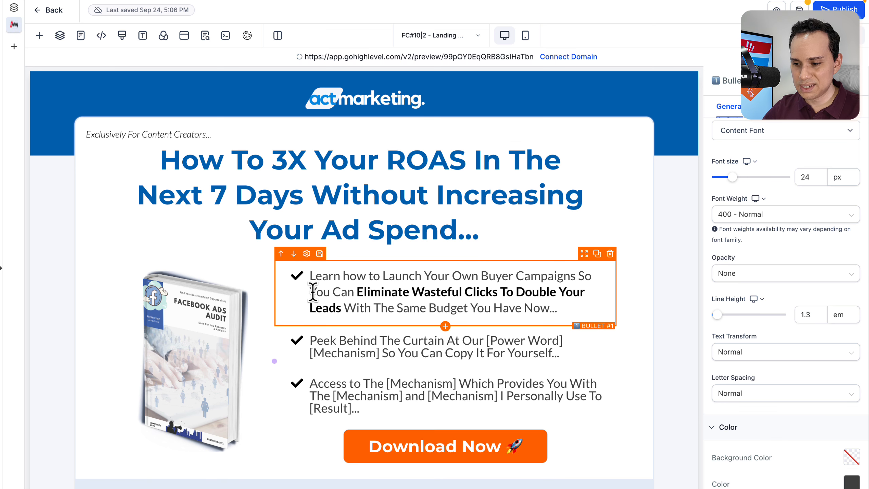
- Set the first bullet's line height to 1.2 em
left_click(811, 314)
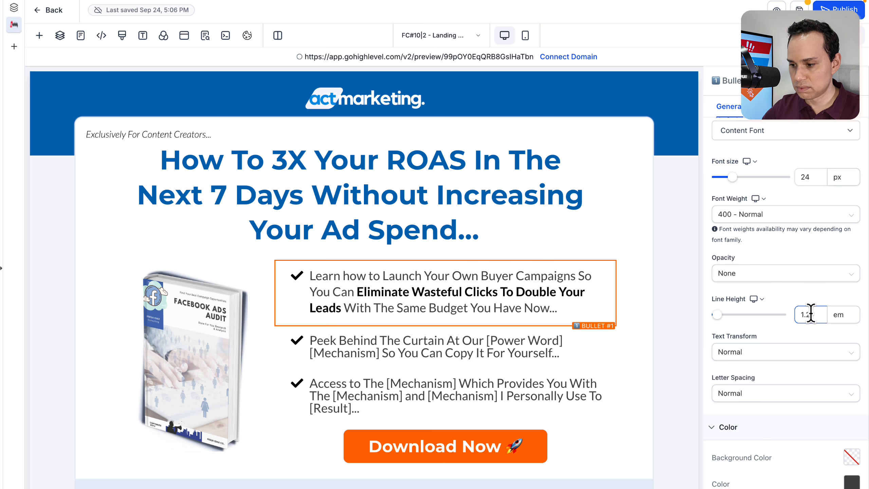
left_click(651, 311)
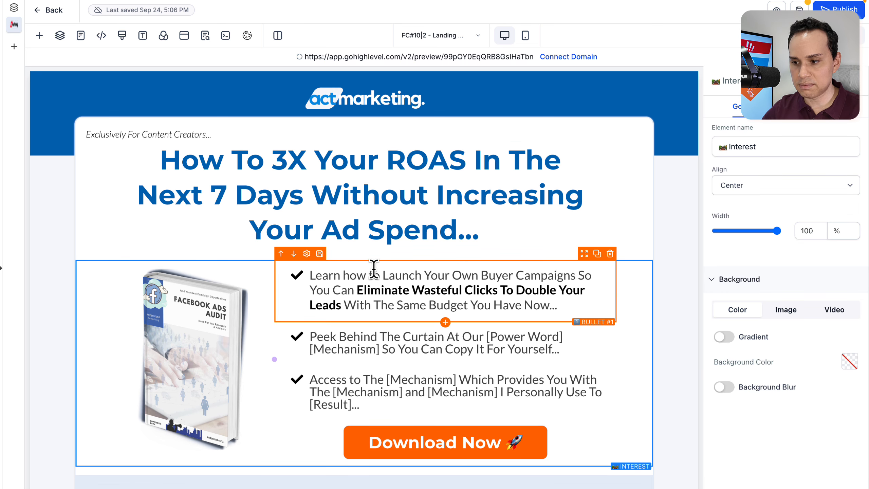
scroll(374, 270, "down", 3)
scroll(352, 224, "up", 2)
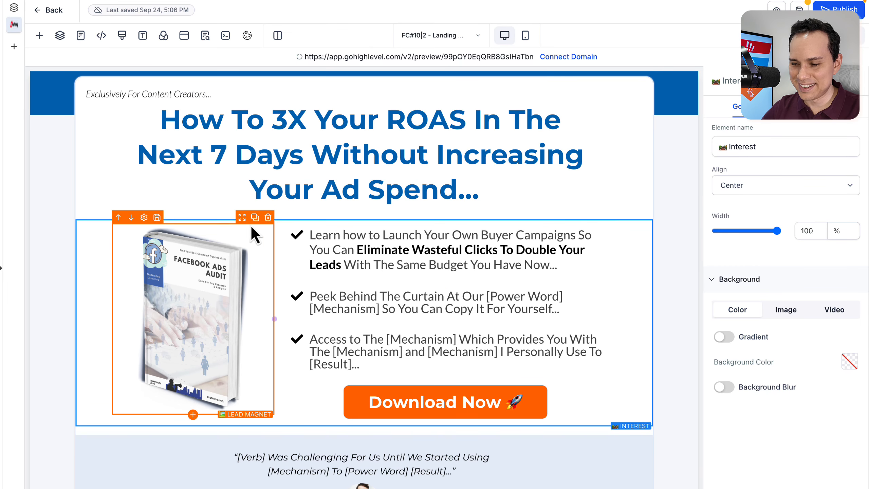
- Look through the first bullet's typography and color settings, including the available font weights
left_click(560, 258)
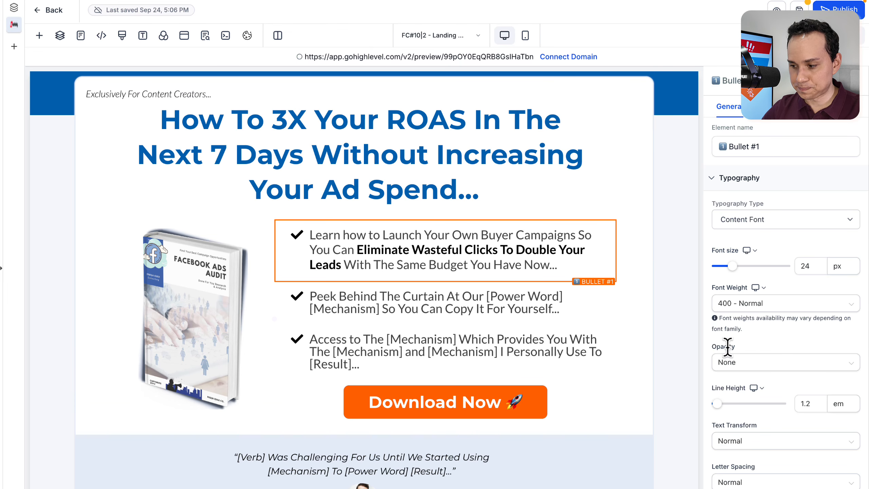
scroll(757, 342, "down", 1)
left_click(762, 279)
left_click(762, 276)
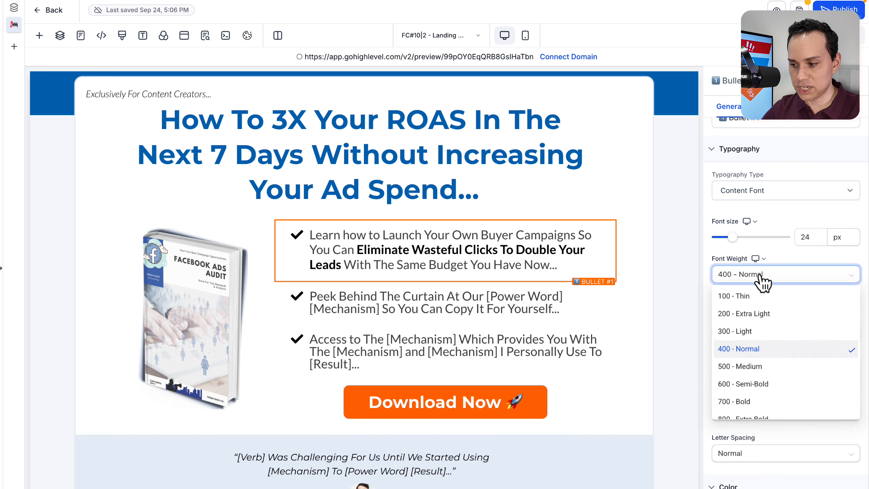
left_click(770, 253)
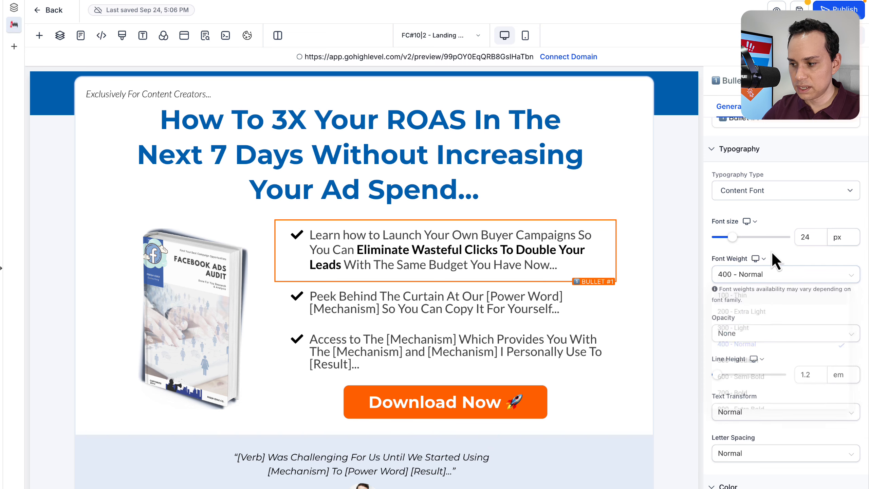
left_click(809, 237)
scroll(782, 342, "down", 5)
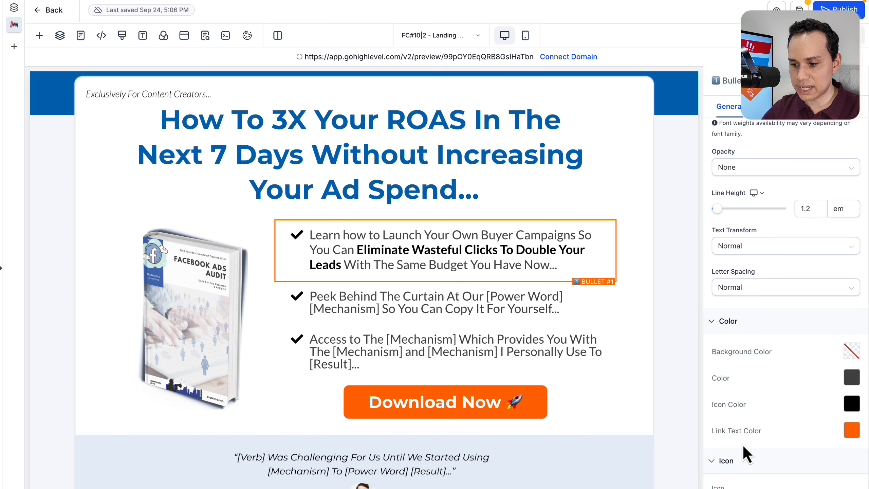
scroll(774, 421, "up", 6)
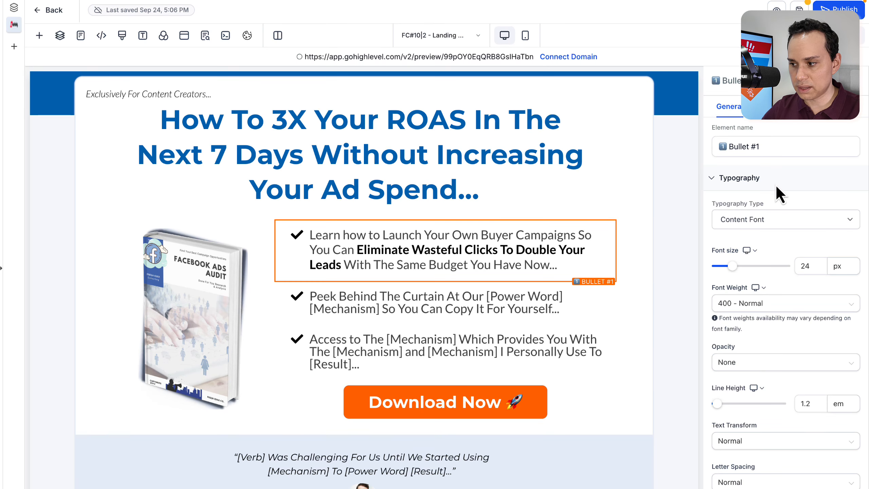
- Try a 60 px bottom margin on the first bullet and set it back to 0 px
left_click(785, 118)
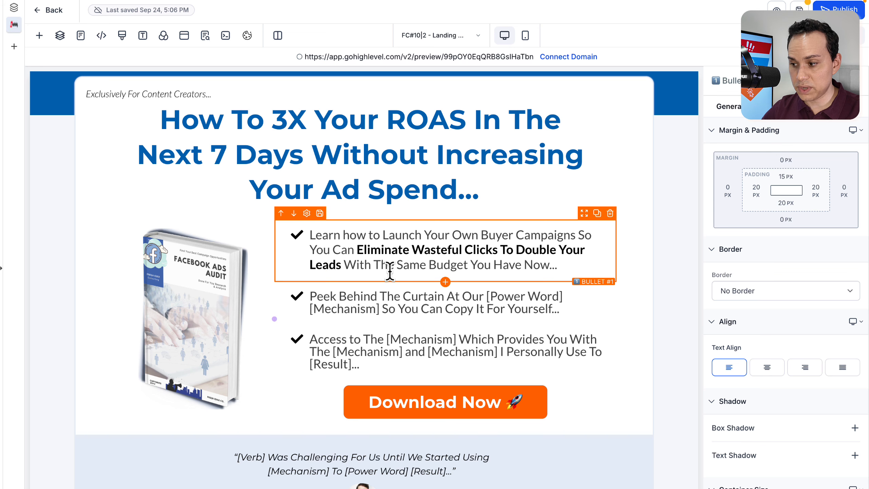
left_click(786, 222)
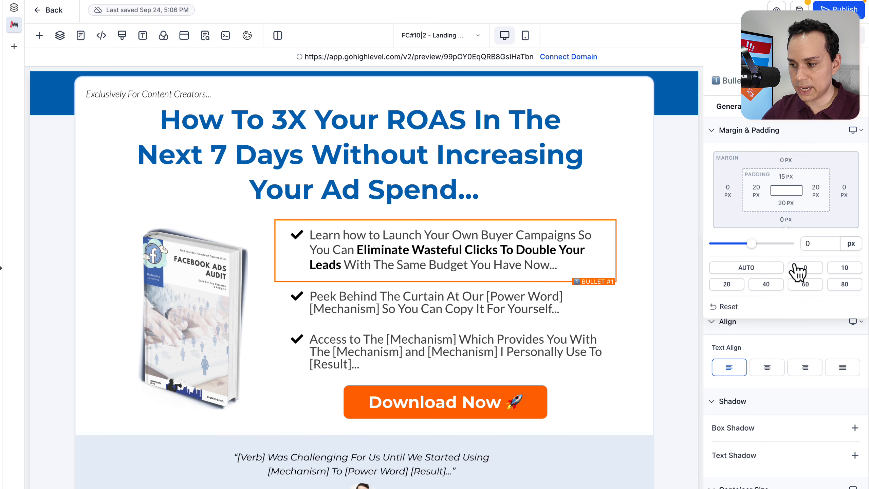
left_click(809, 289)
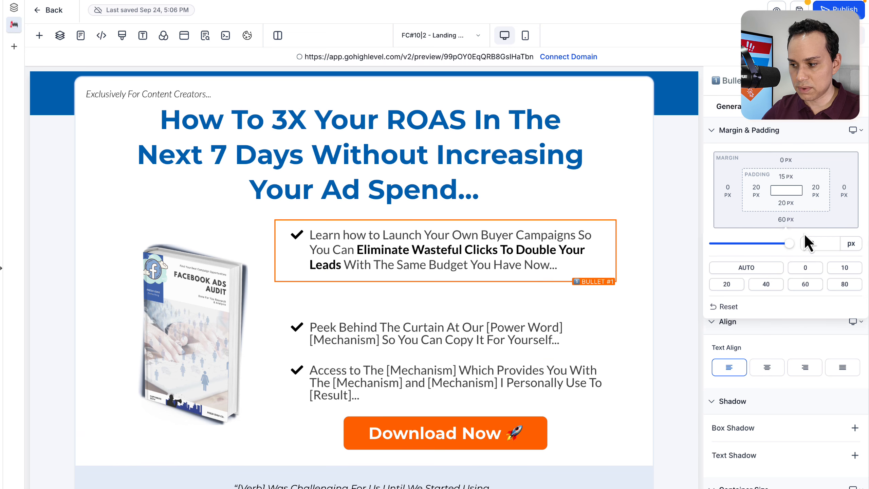
double_click(821, 243)
type("0")
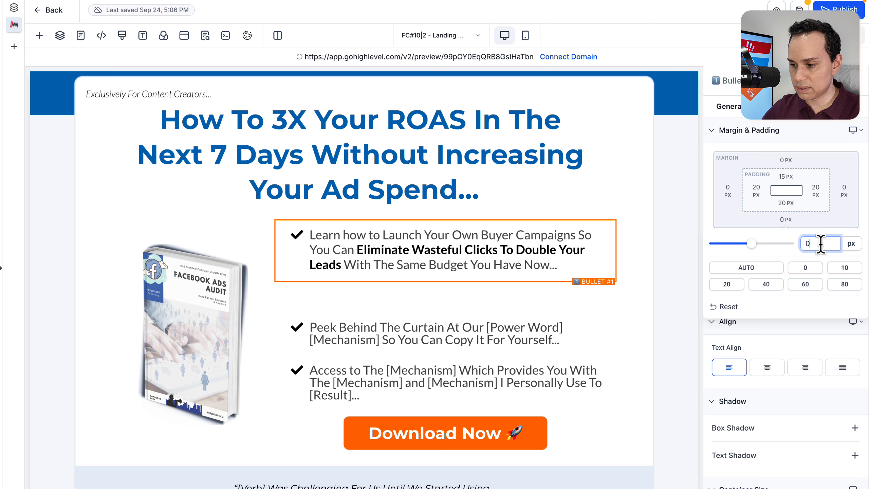
left_click(685, 262)
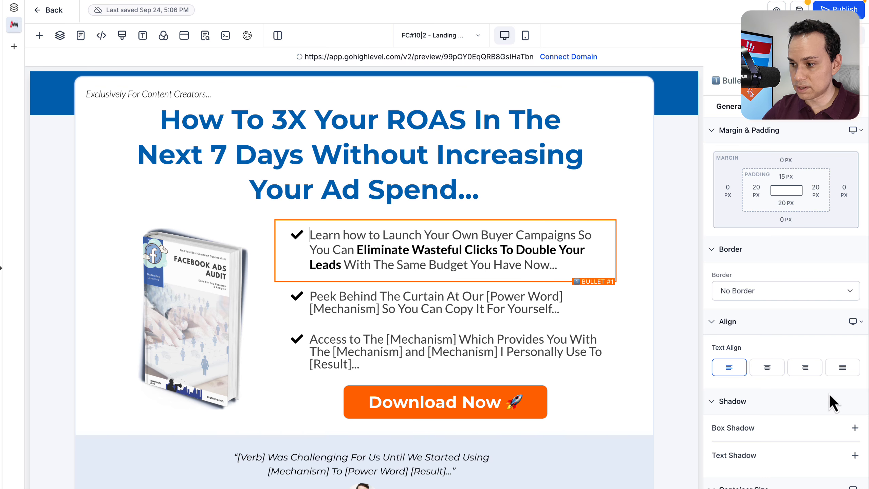
- Search the icon library for "check" and set the first bullet's icon to check-circle
left_click(731, 111)
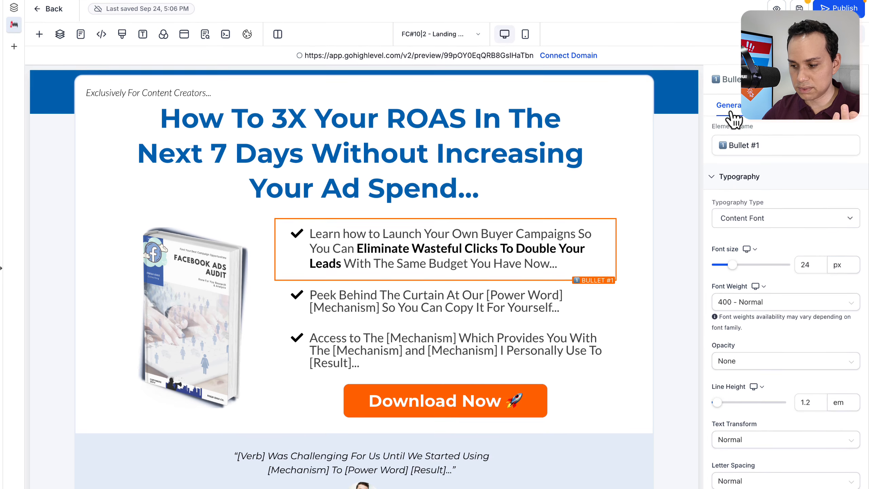
scroll(742, 269, "down", 5)
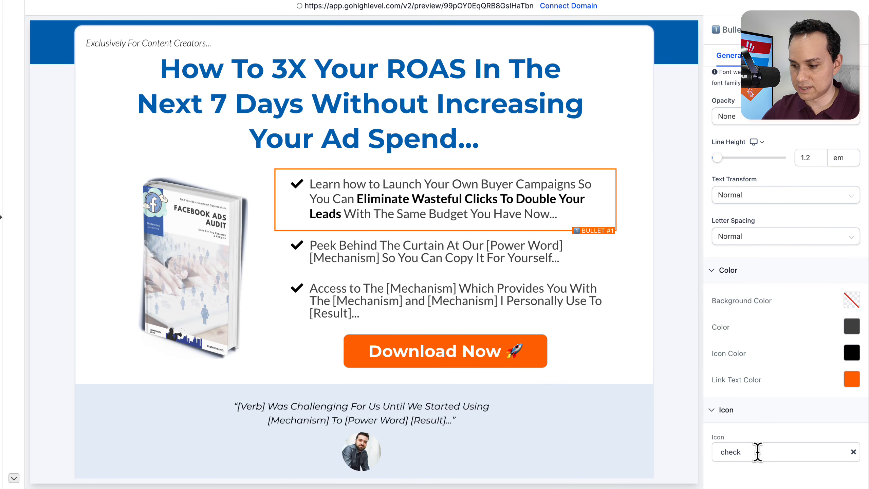
left_click(786, 453)
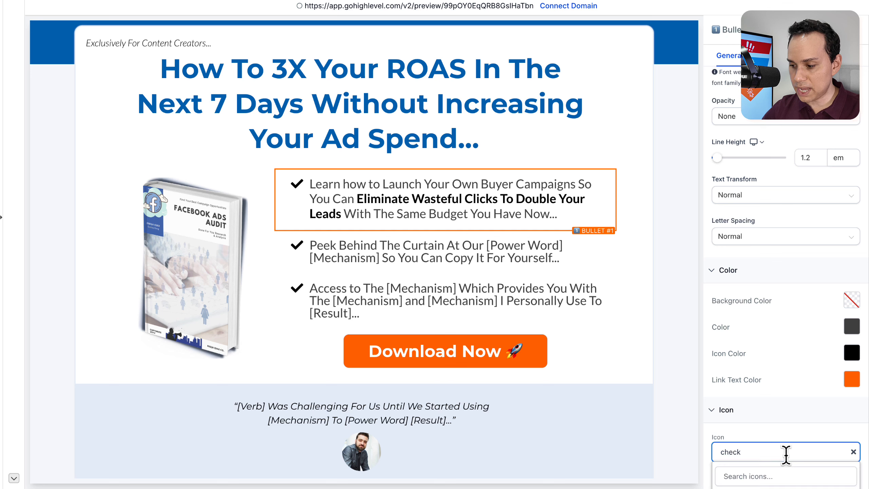
left_click(750, 452)
left_click(749, 452)
scroll(747, 429, "down", 2)
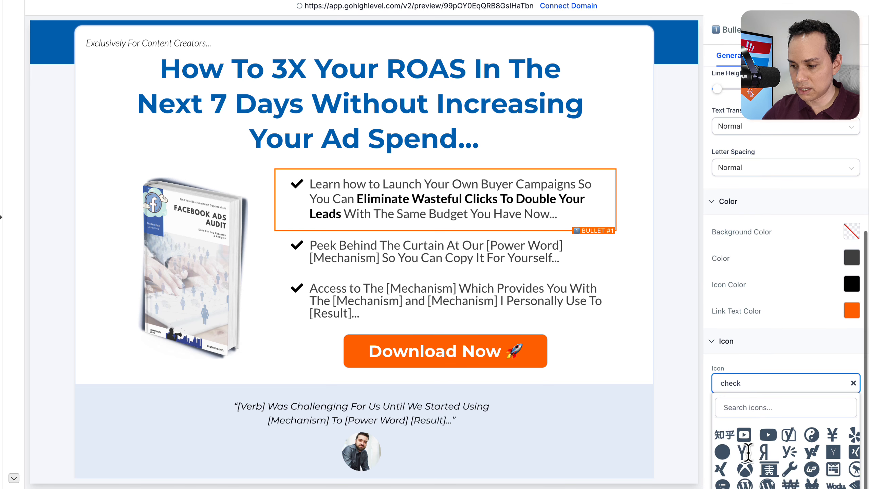
scroll(746, 444, "down", 5)
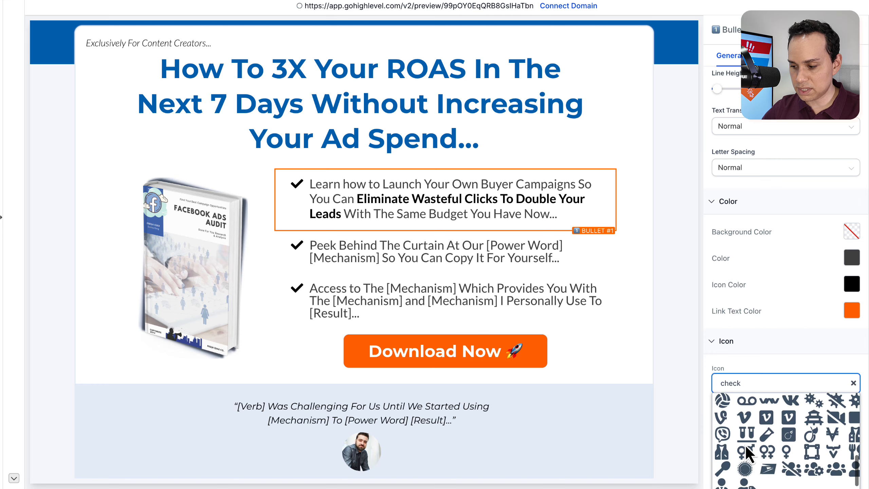
scroll(746, 444, "up", 5)
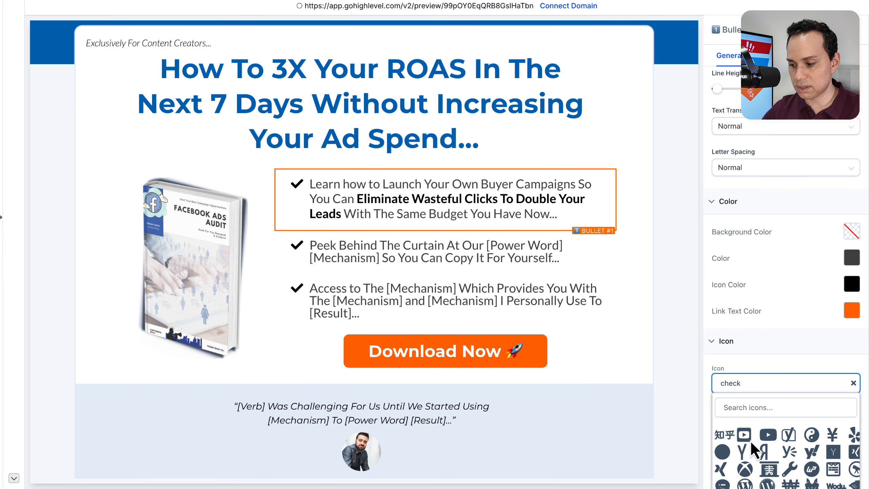
scroll(750, 441, "down", 10)
scroll(755, 443, "up", 10)
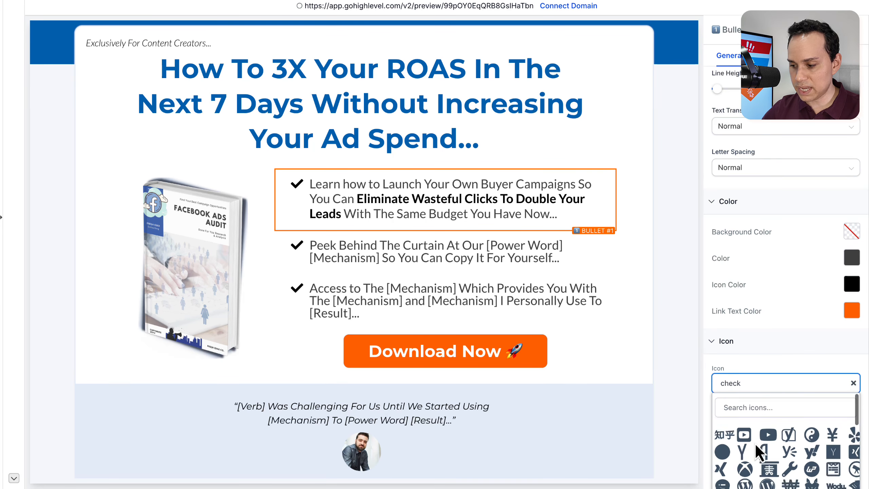
left_click(746, 409)
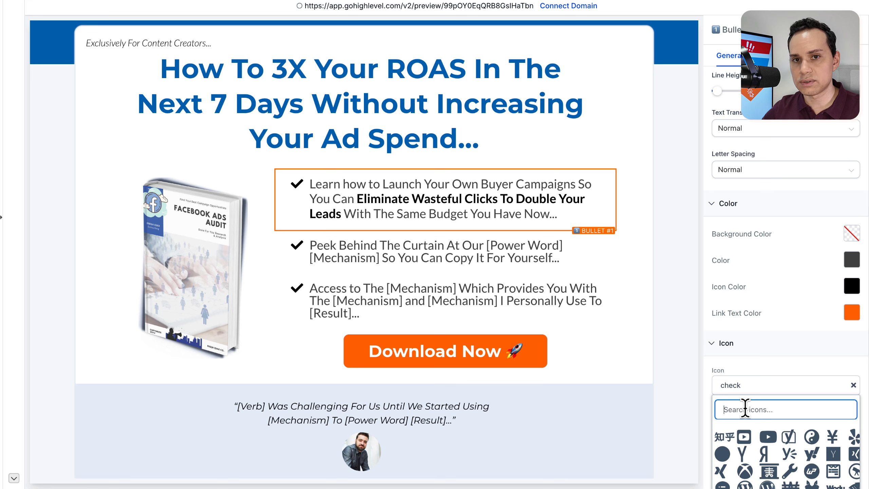
type("check")
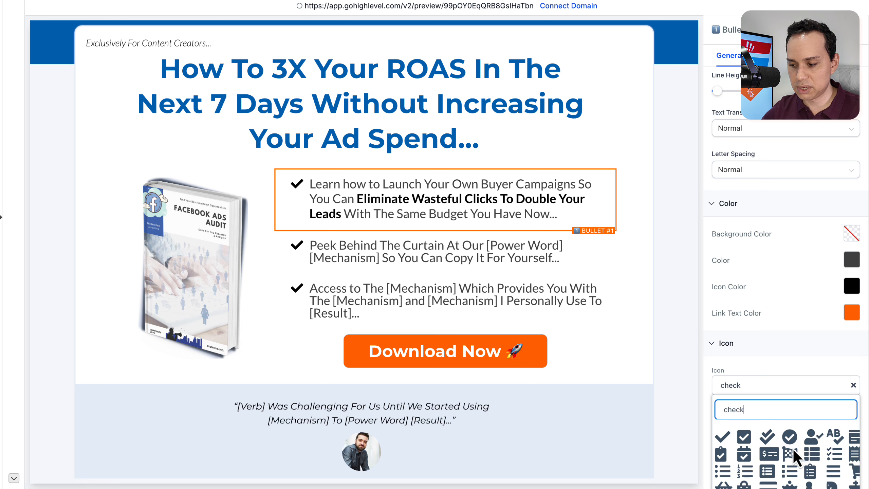
left_click(791, 437)
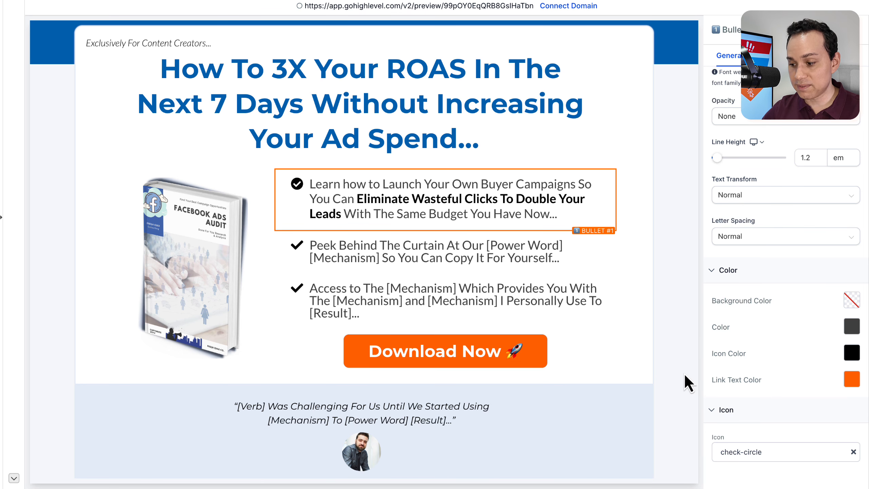
- Browse the alternative "check" icons offered for the first bullet
scroll(688, 384, "down", 4)
left_click(747, 449)
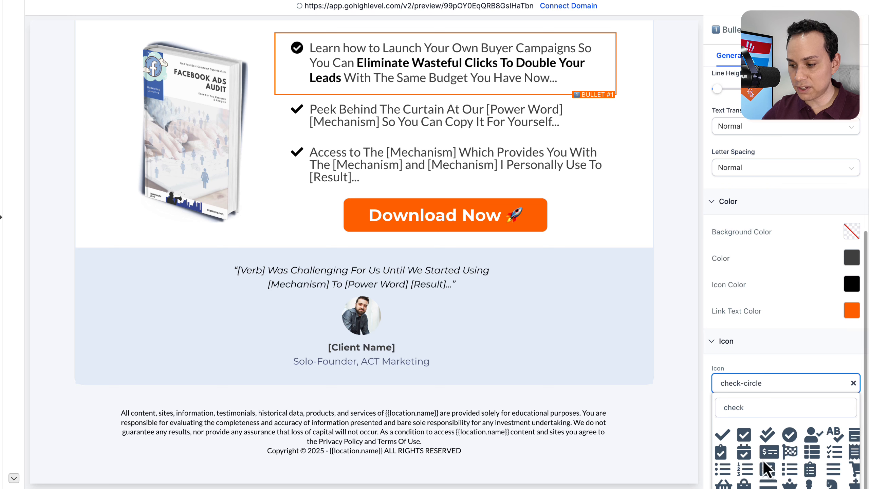
scroll(767, 470, "down", 2)
scroll(767, 469, "up", 2)
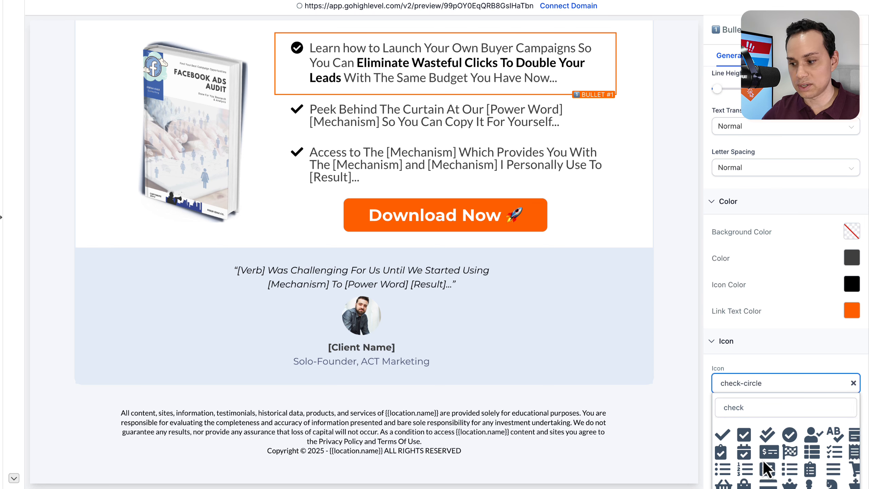
scroll(766, 470, "down", 1)
scroll(766, 470, "up", 1)
scroll(766, 469, "down", 2)
scroll(766, 470, "up", 2)
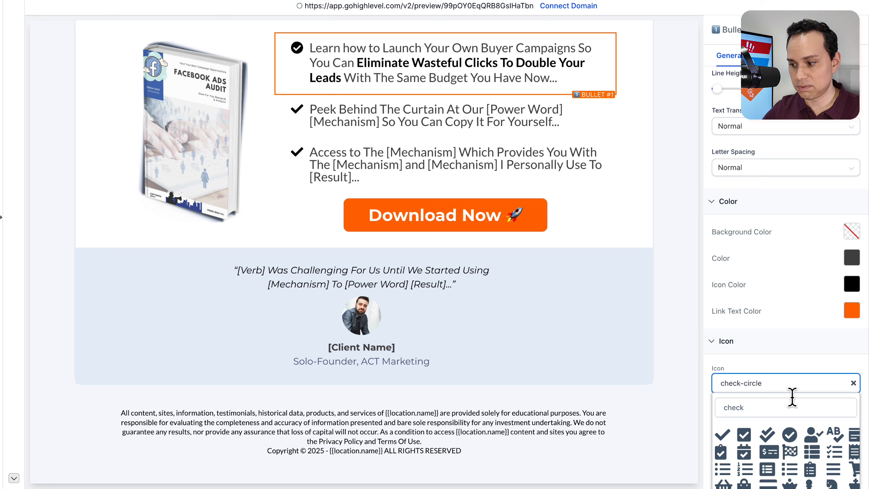
scroll(795, 356, "up", 3)
scroll(796, 406, "down", 3)
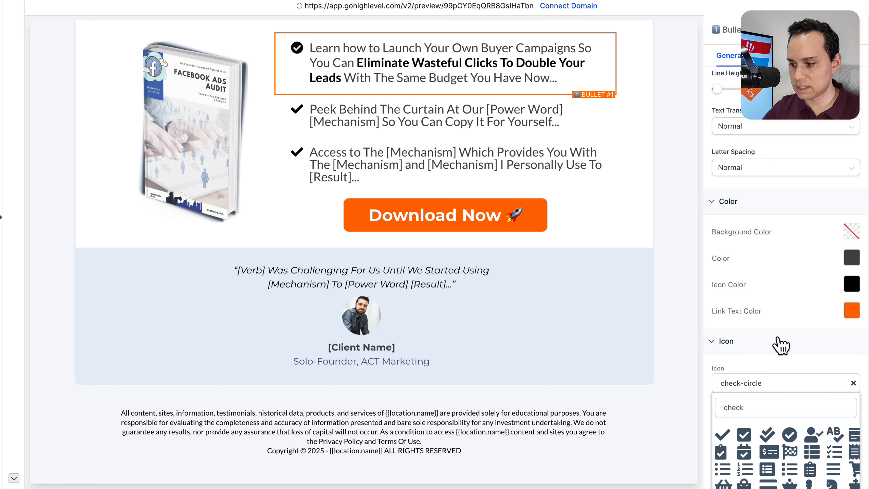
- Change the first bullet's icon color to the dark blue custom color
scroll(782, 346, "up", 1)
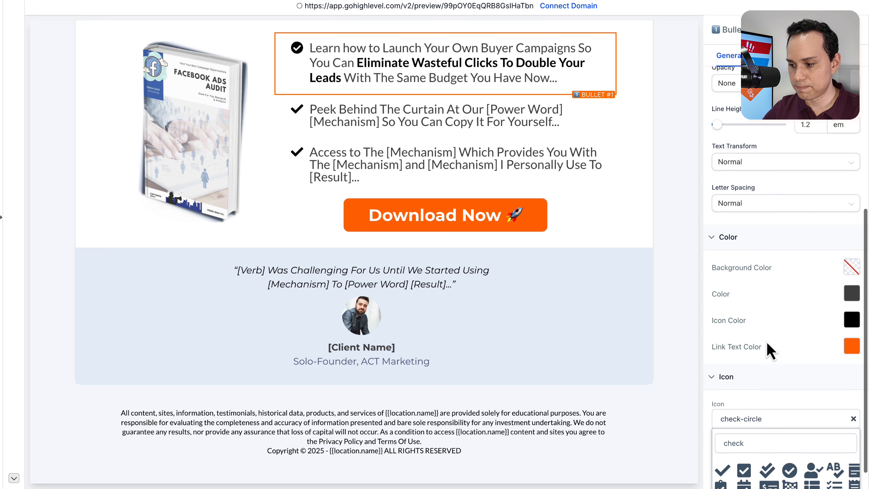
left_click(852, 320)
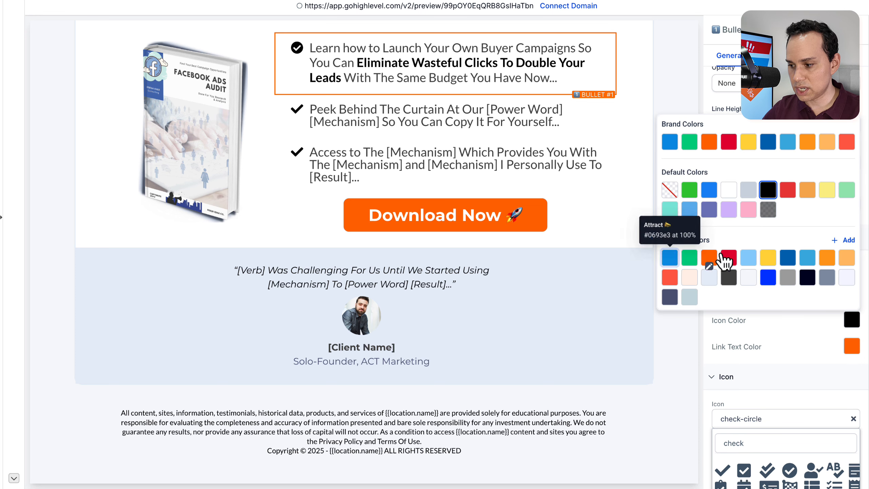
left_click(788, 259)
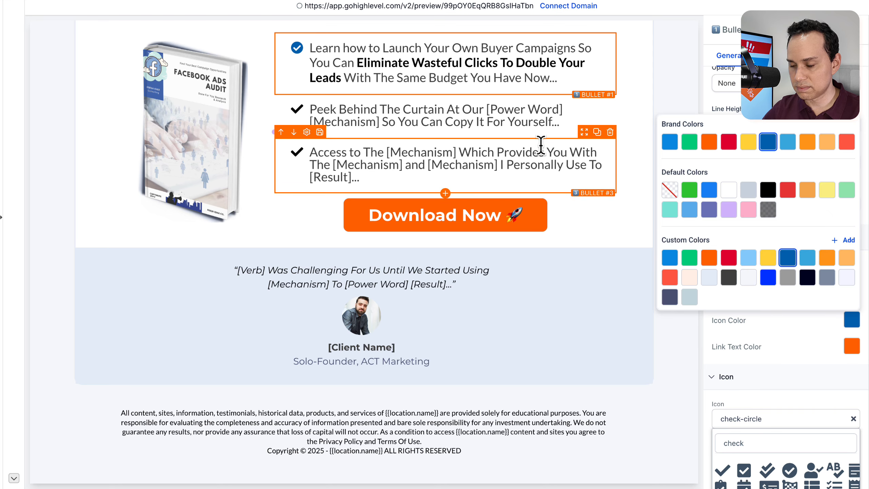
left_click(549, 154)
- Replace the second bullet's placeholder with the Google Docs copy "Peek Behind The Curtain At Our Highest Performing Campaign Structures So You Can Copy Them For Yourself..."
scroll(479, 189, "up", 3)
left_click(404, 210)
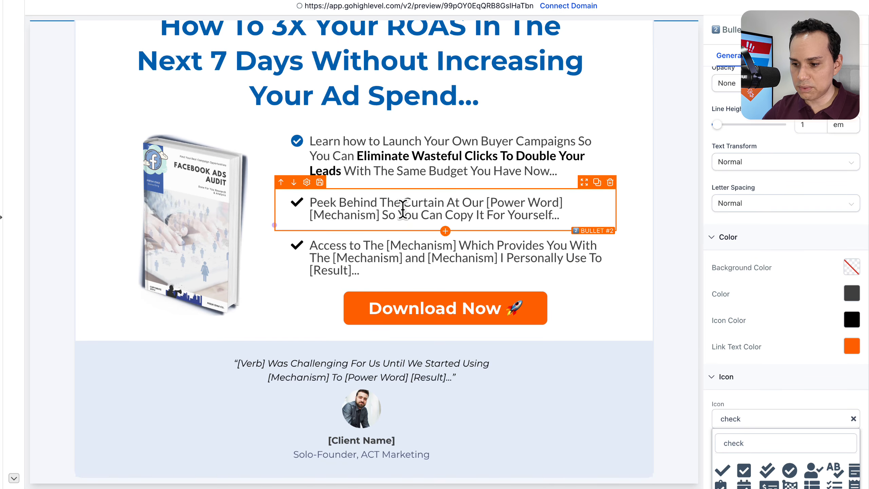
key("ctrl+Left")
left_click(437, 233)
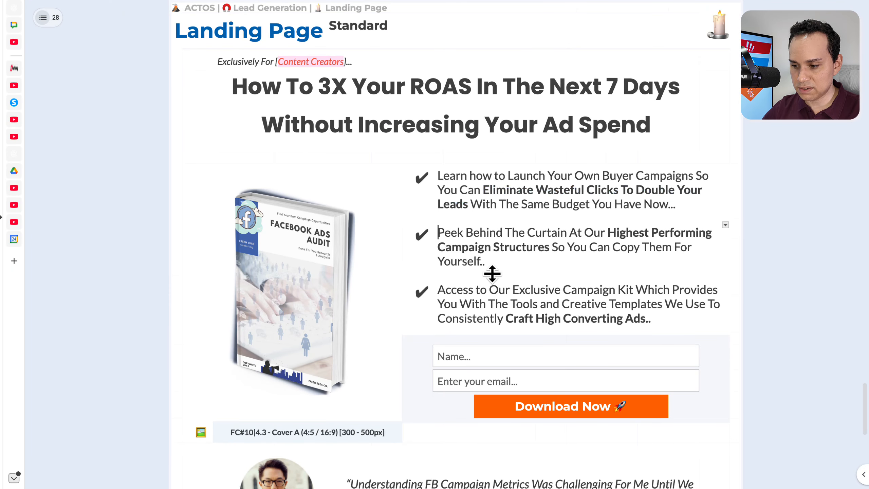
left_click(493, 264, "shift")
key("ctrl+Right")
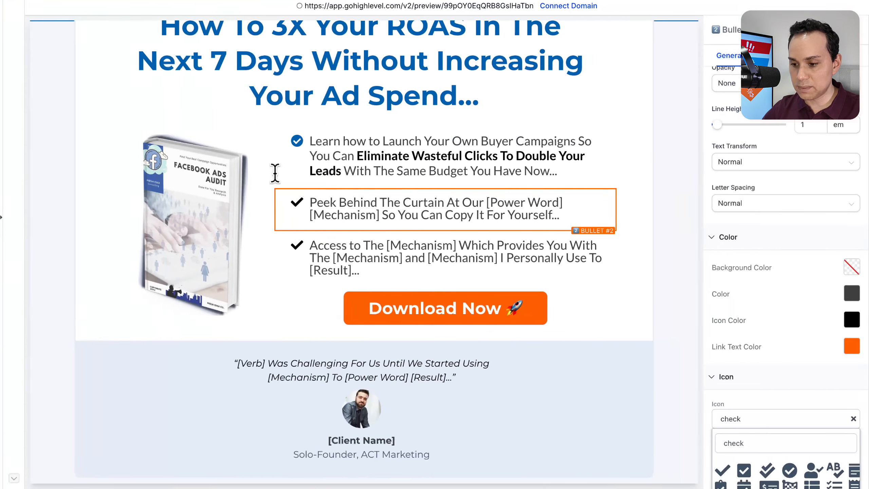
left_click(303, 200)
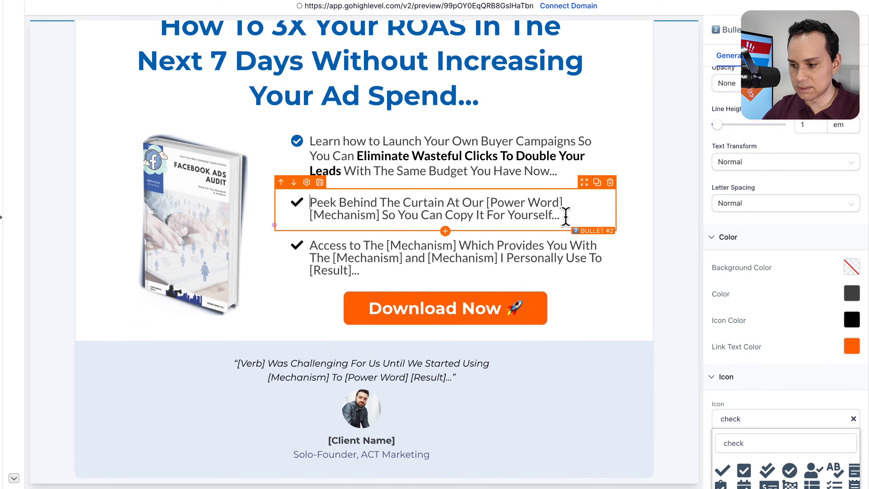
key("ctrl+a")
type("Peek Behind The Curtain At Our Highest Performing Campaign Structures So You Can Copy Them For Yourself...")
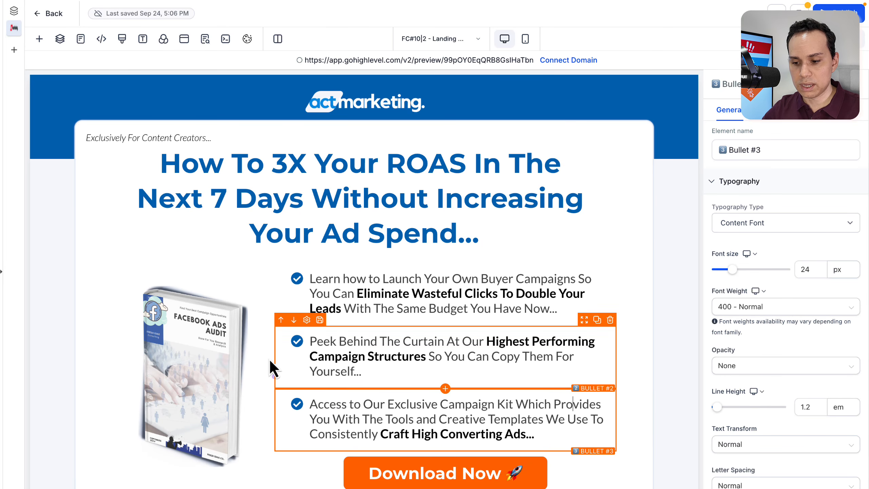
- Browse the text, media, custom, countdown and social elements available in the element library
left_click(201, 363)
scroll(202, 366, "down", 3)
scroll(201, 366, "down", 1)
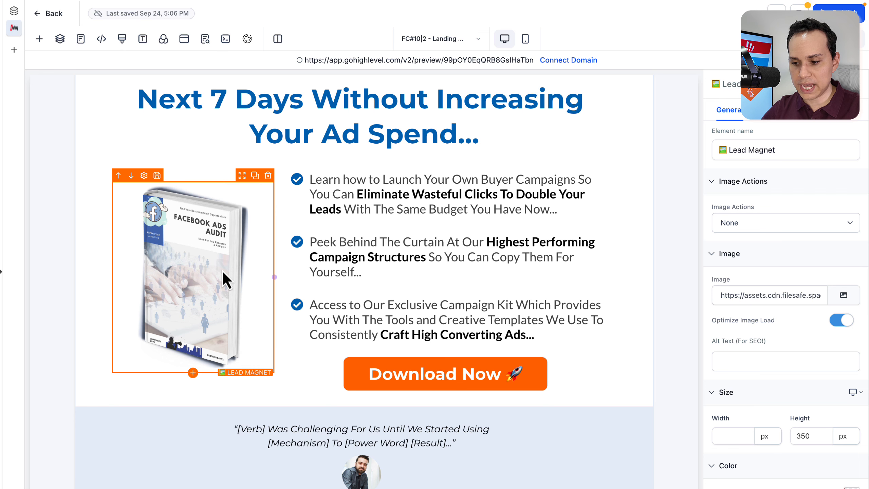
left_click(41, 39)
scroll(219, 238, "down", 10)
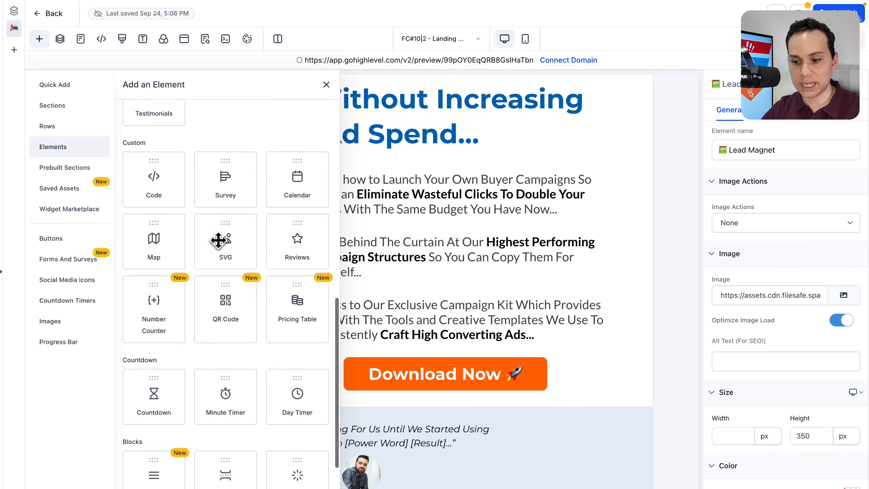
scroll(218, 240, "down", 6)
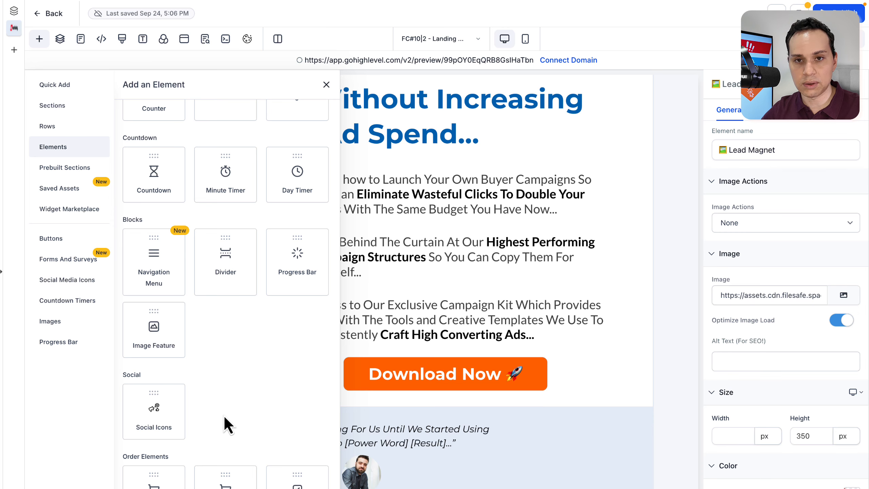
scroll(224, 415, "up", 14)
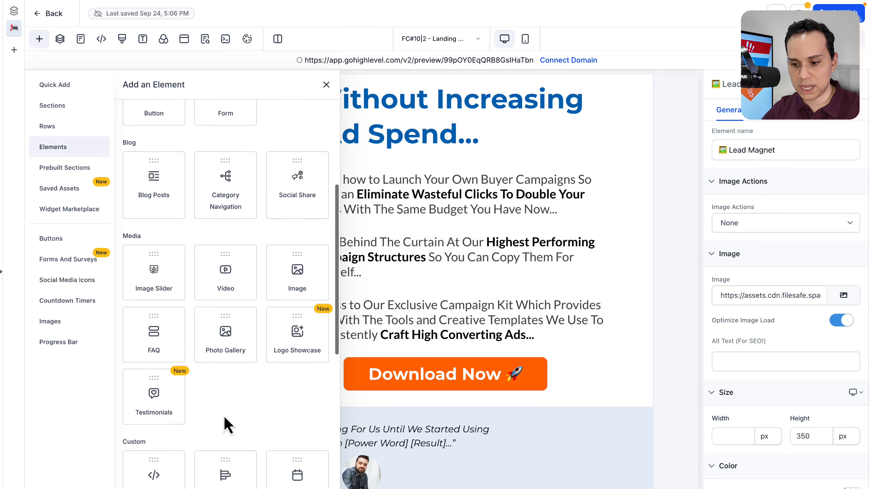
scroll(223, 414, "up", 6)
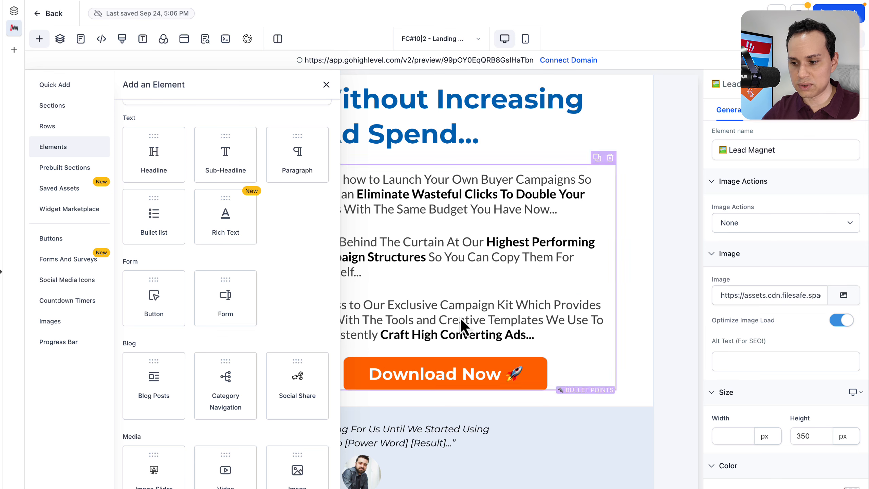
left_click(493, 260)
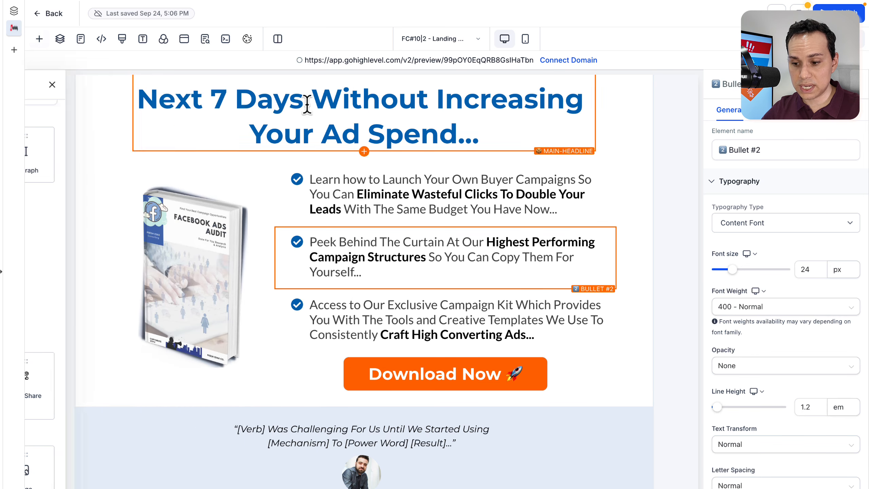
- Duplicate the Facebook Ads Audit lead magnet image beside the bullets
left_click(184, 251)
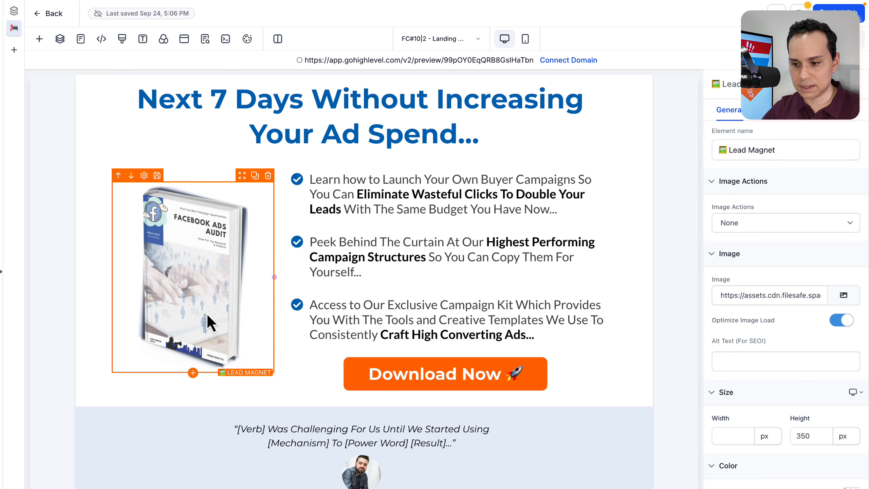
left_click(255, 175)
scroll(204, 246, "down", 5)
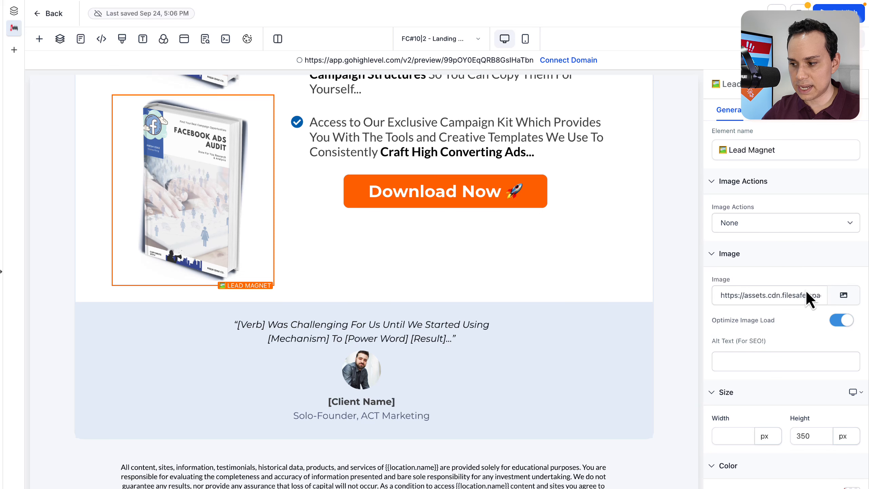
- Replace the duplicate's picture with CG13_4.1-1_ Hero A.png from the AI Ghostwriter Companion folder in 13| DPRO
left_click(844, 296)
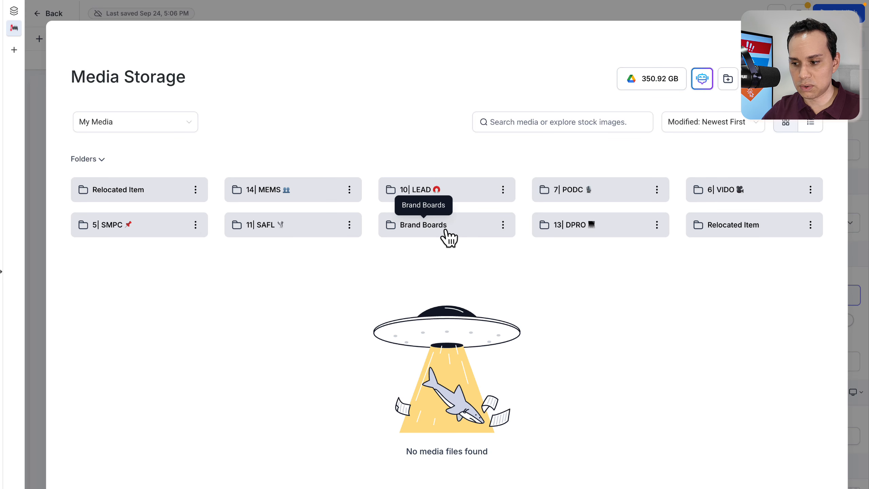
left_click(619, 241)
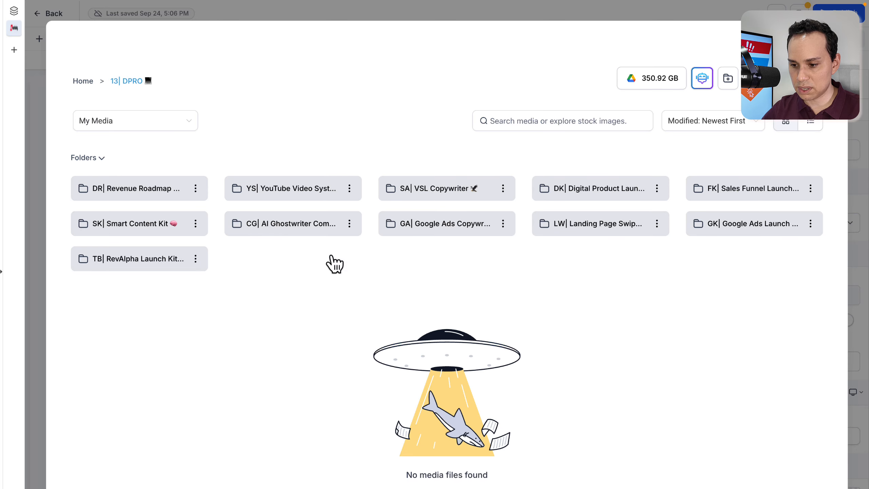
left_click(259, 228)
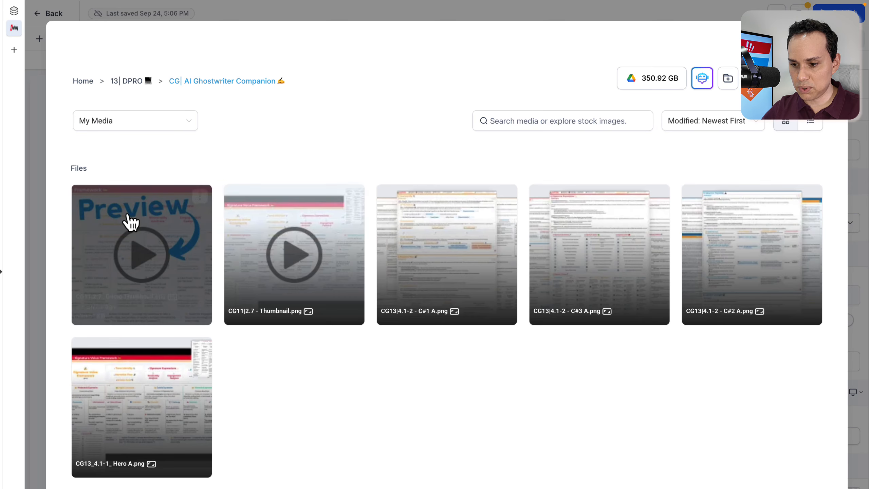
left_click(159, 408)
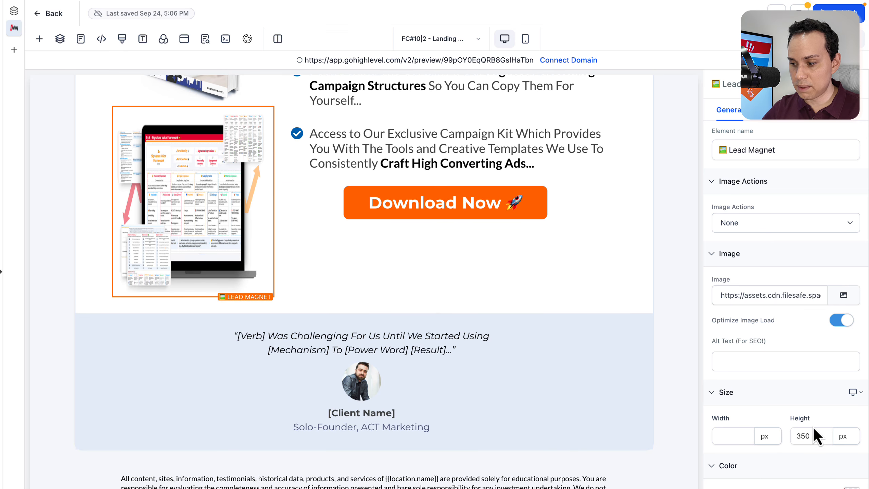
- Set the duplicated lead magnet image's height to auto
left_click_drag(821, 437, 793, 437)
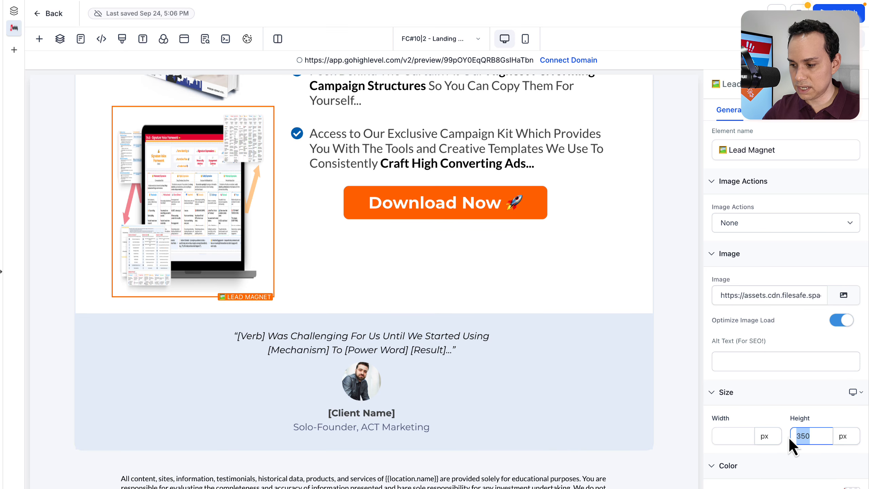
left_click(793, 469)
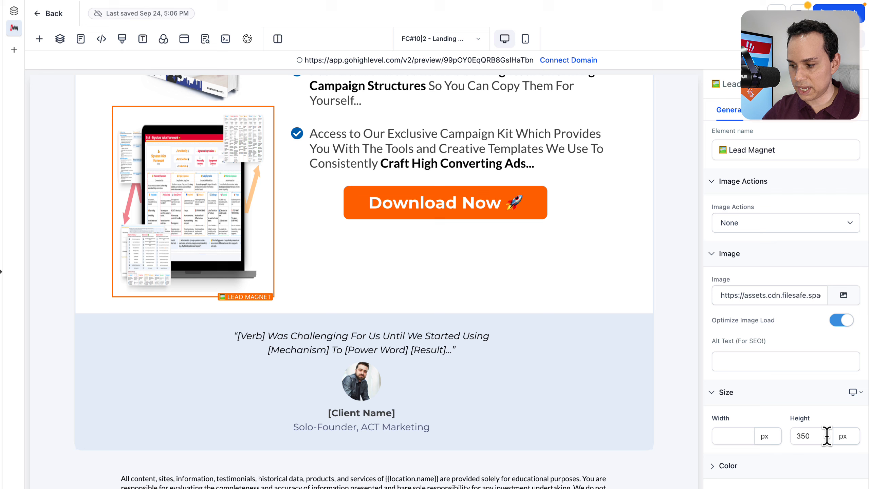
left_click(846, 437)
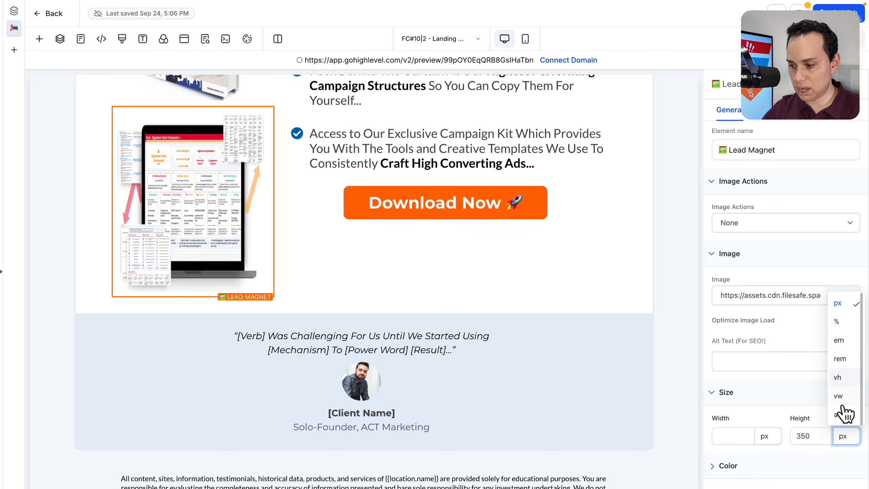
left_click(844, 415)
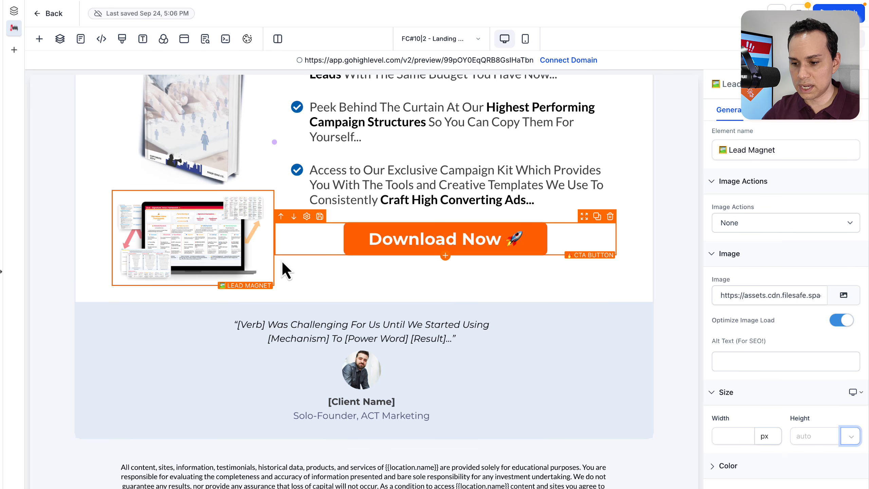
- Set the duplicated lead magnet image's width to 500 px
left_click(277, 279)
left_click(161, 240)
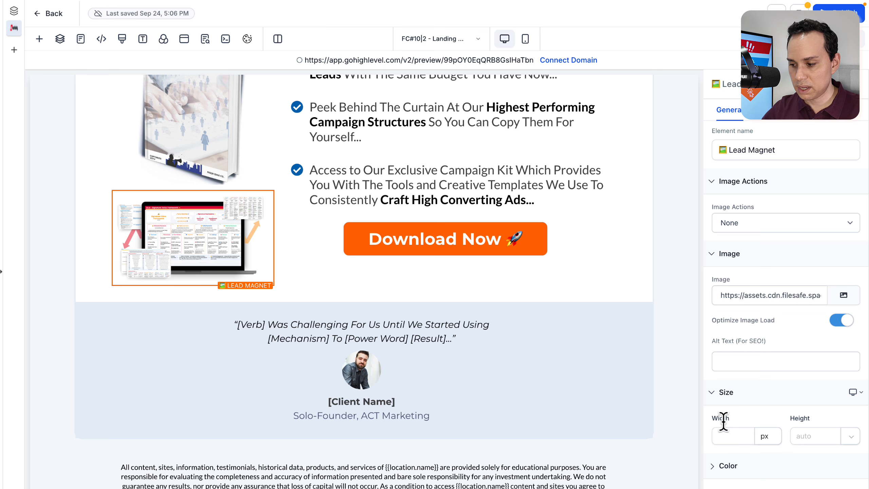
left_click(747, 442)
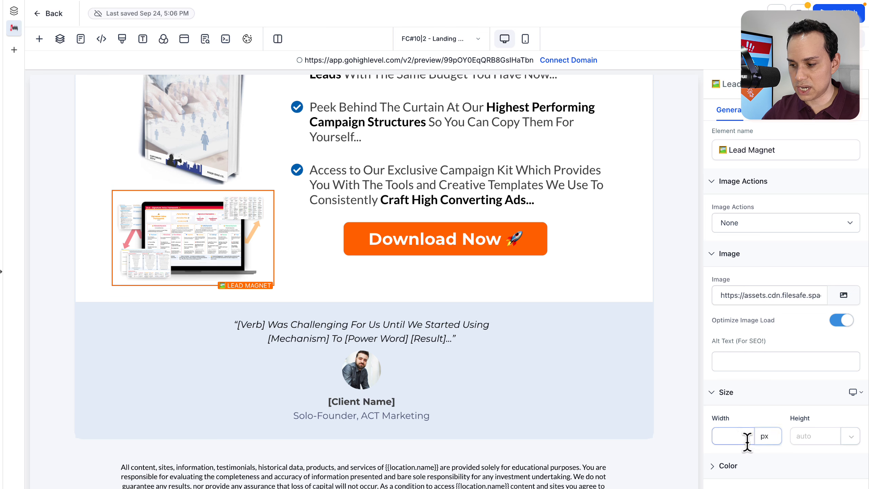
type("5")
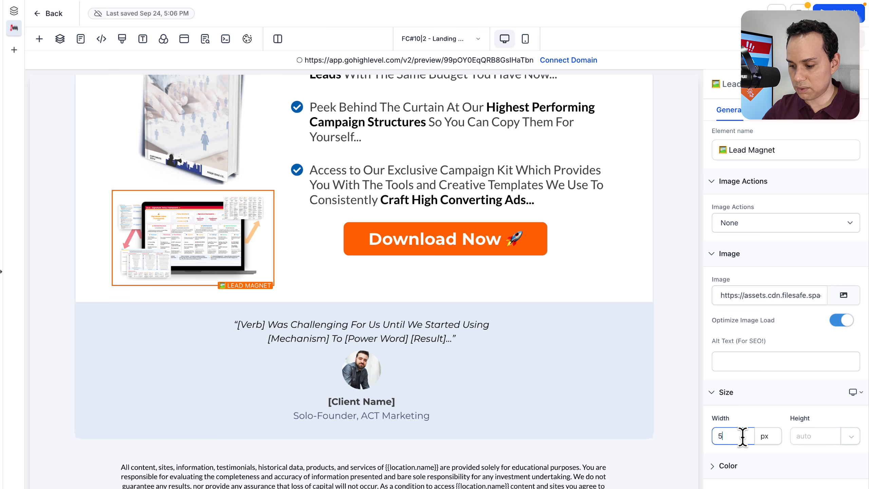
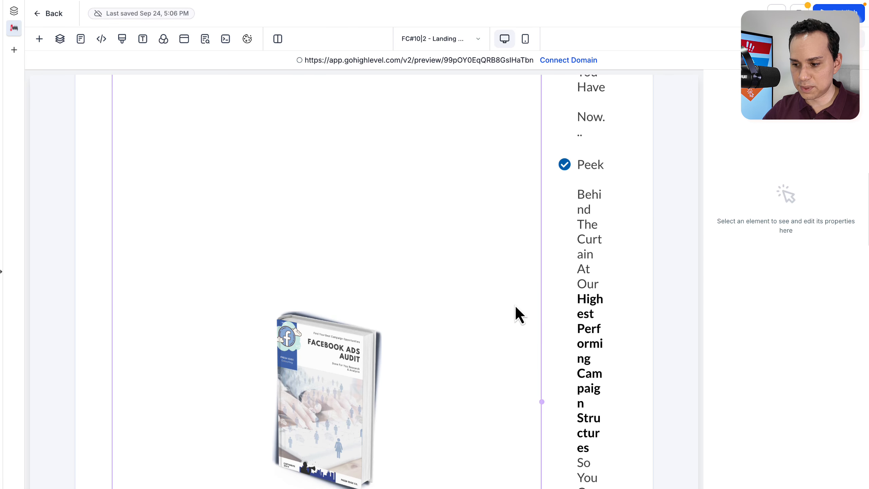
- Undo the duplicated lead magnet image's size changes, picture swap and duplication
scroll(451, 344, "down", 5)
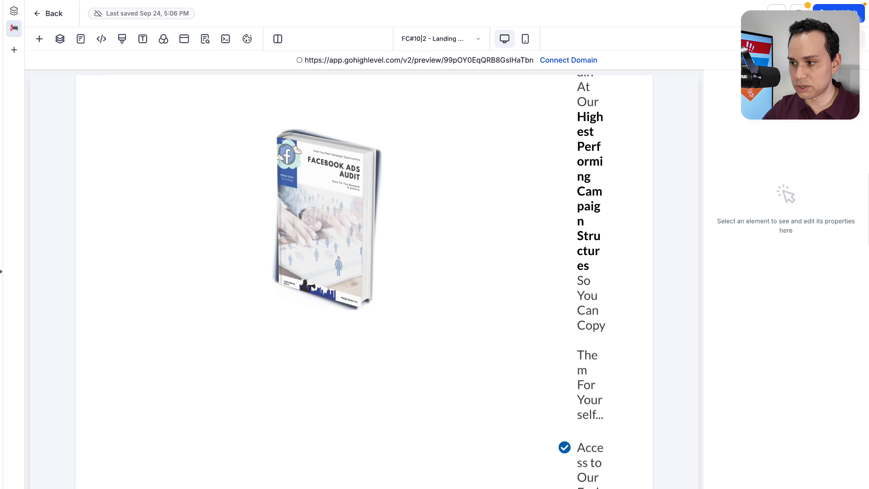
key("super+z")
key("super+z")
key("super+z")
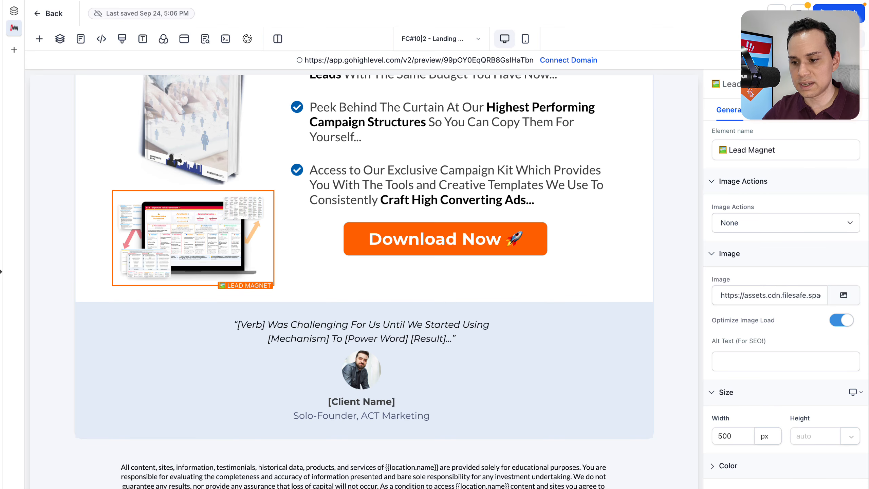
key("BackSpace")
key("BackSpace")
key("super+z")
key("super+z")
key("super+z")
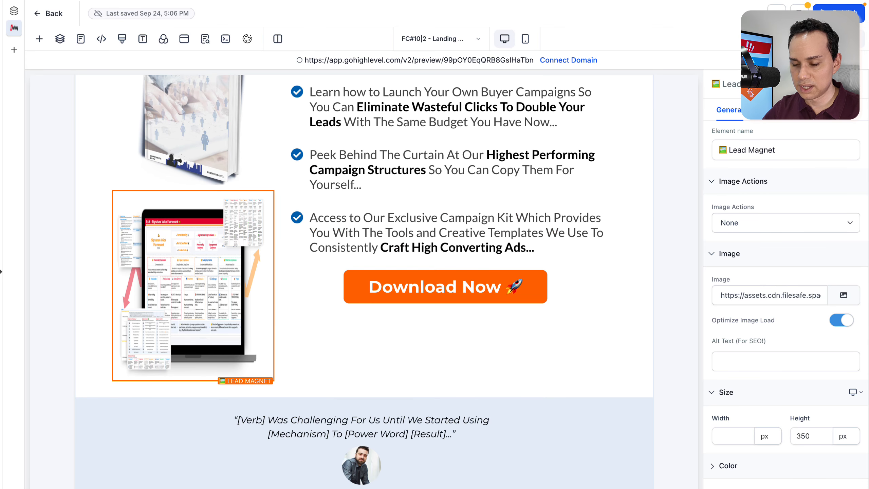
scroll(367, 207, "up", 3)
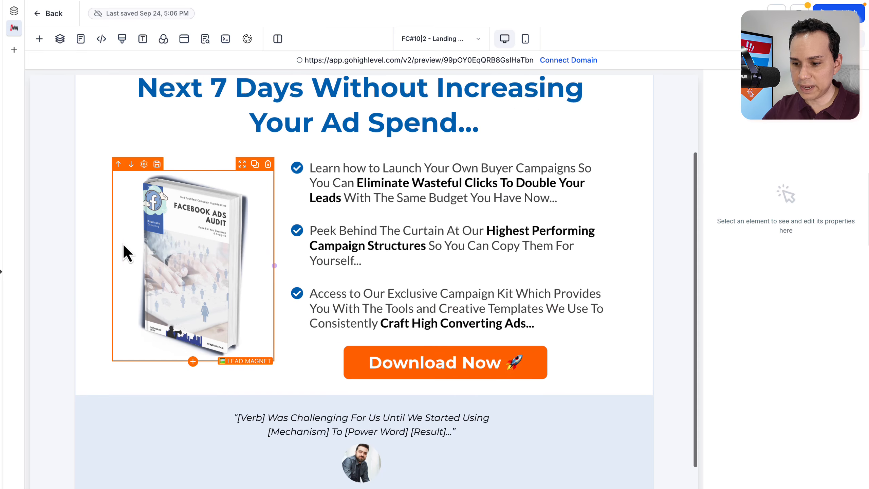
- Set both the height and width of the Facebook Ads Audit lead magnet image to auto for desktop
left_click(125, 249)
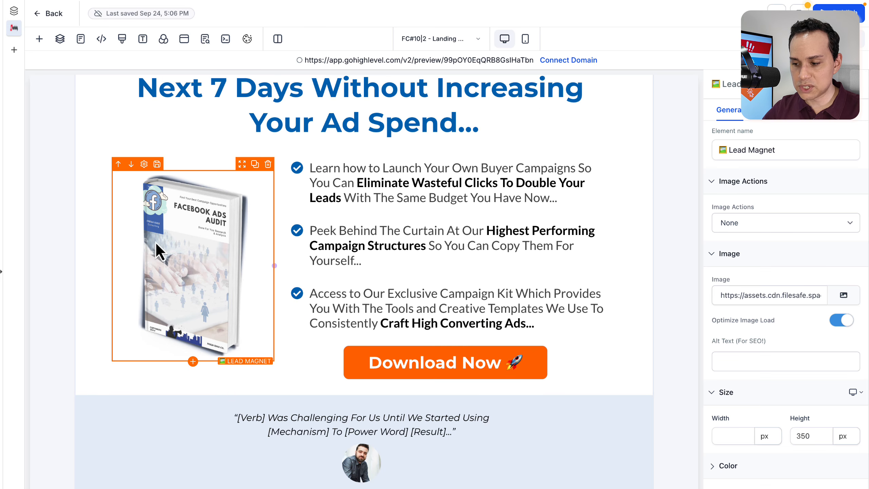
left_click(725, 434)
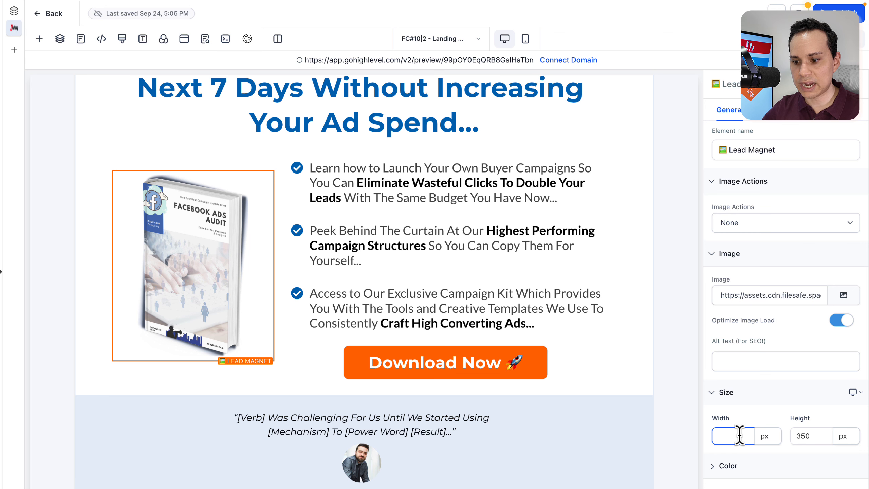
left_click(847, 438)
left_click(849, 419)
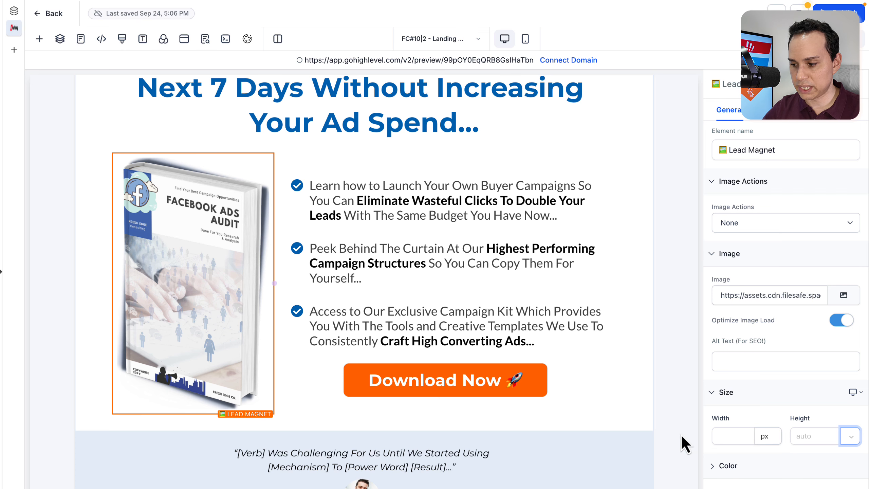
left_click(768, 439)
left_click(767, 414)
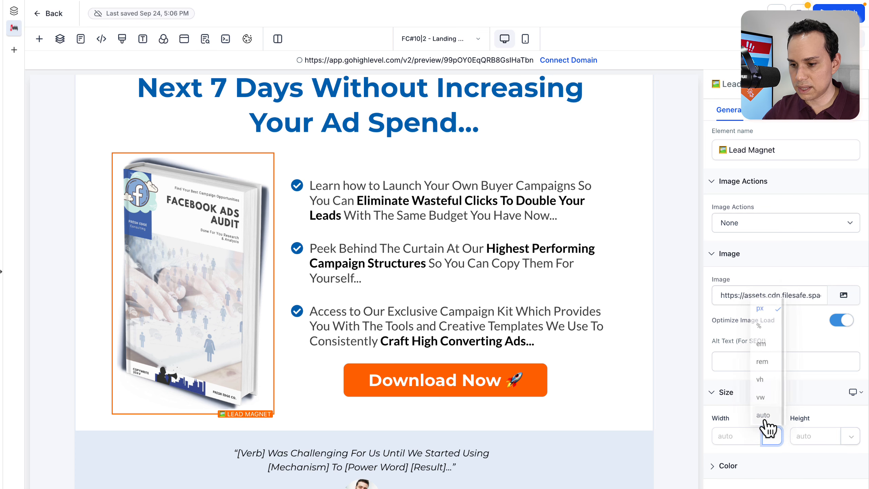
- Set the lead magnet image's height to 350 px for mobile and return to the desktop view
scroll(443, 185, "up", 3)
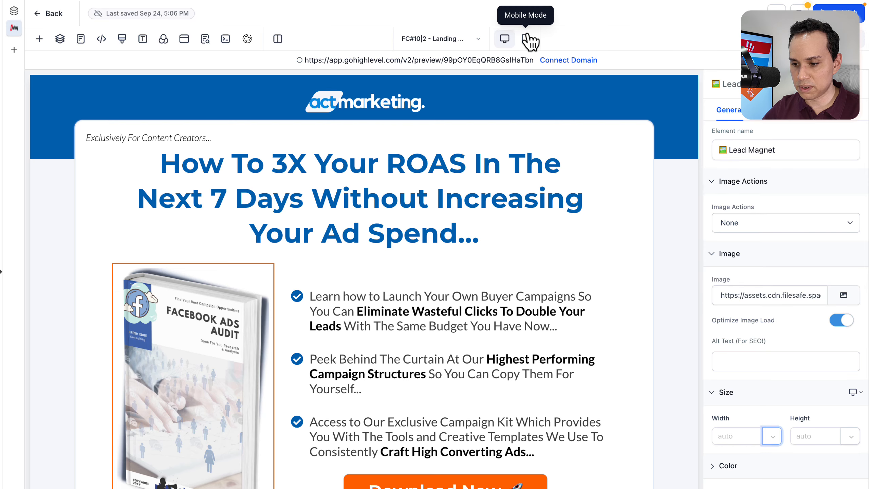
left_click(525, 39)
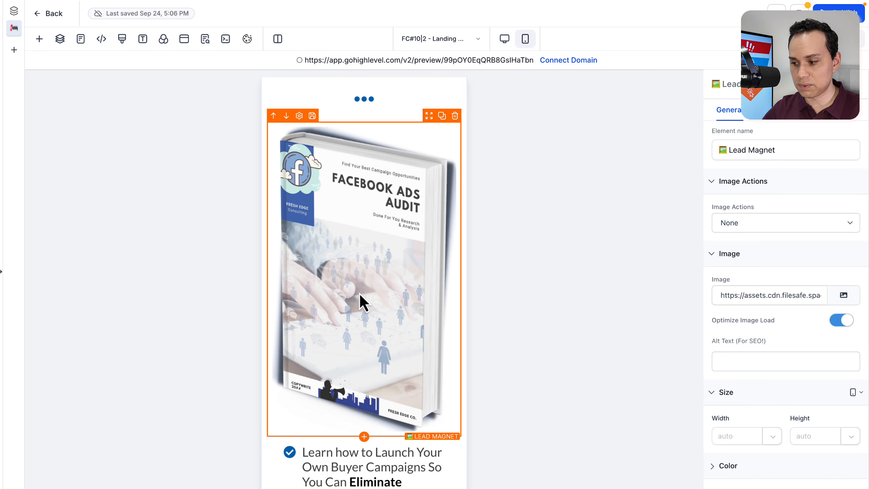
left_click(809, 436)
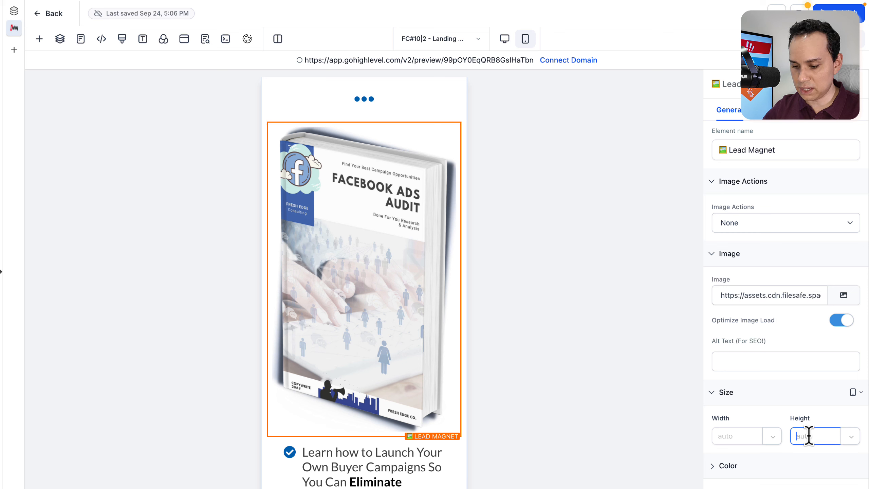
type("350")
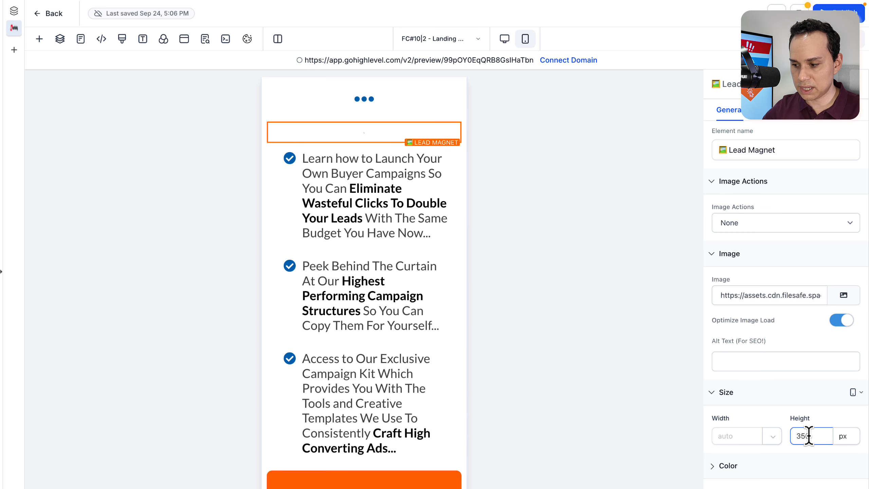
scroll(426, 172, "up", 3)
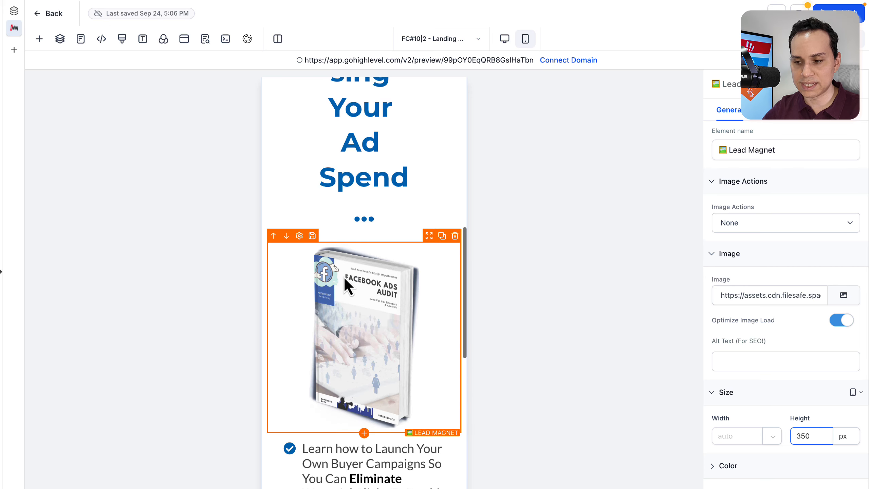
scroll(344, 276, "down", 3)
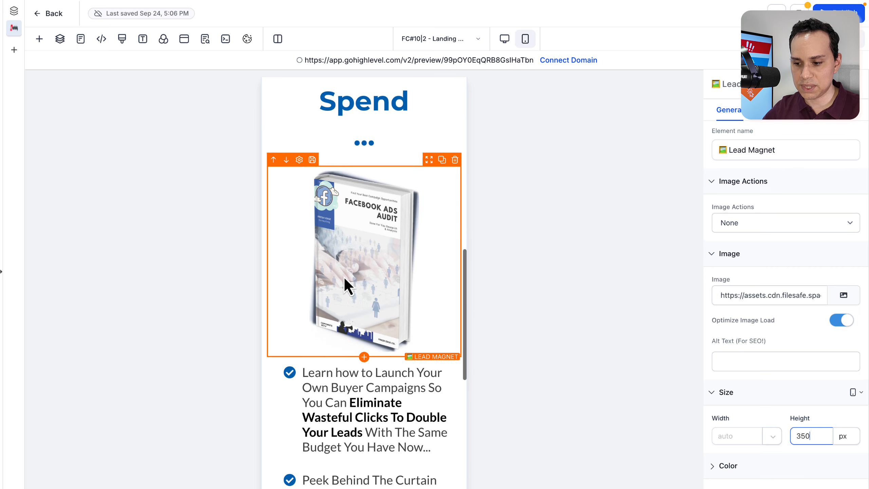
left_click(504, 39)
scroll(240, 318, "up", 5)
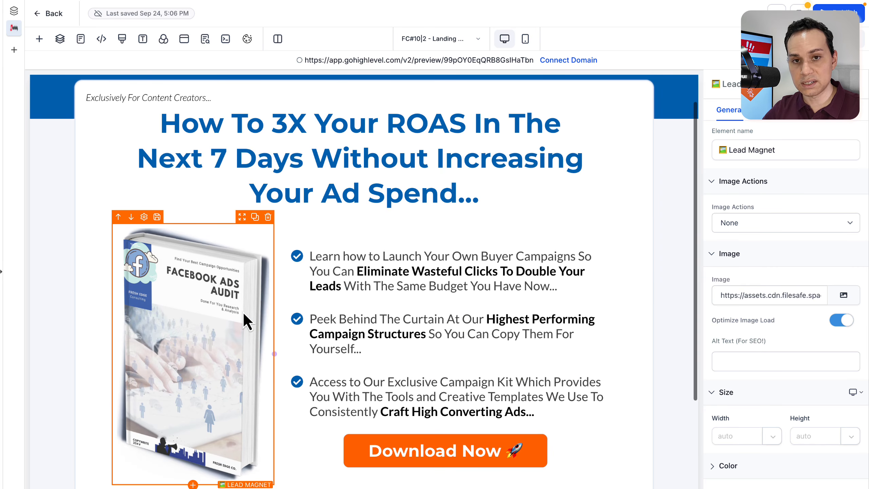
scroll(242, 311, "down", 2)
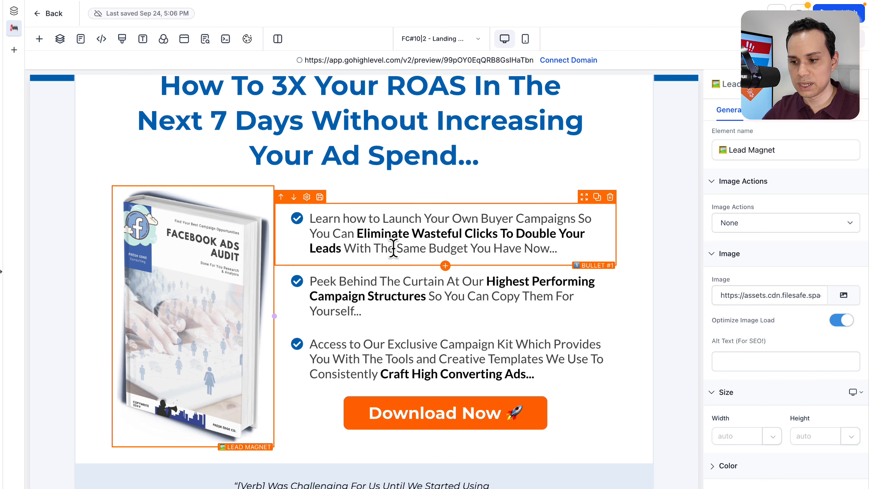
left_click(393, 248)
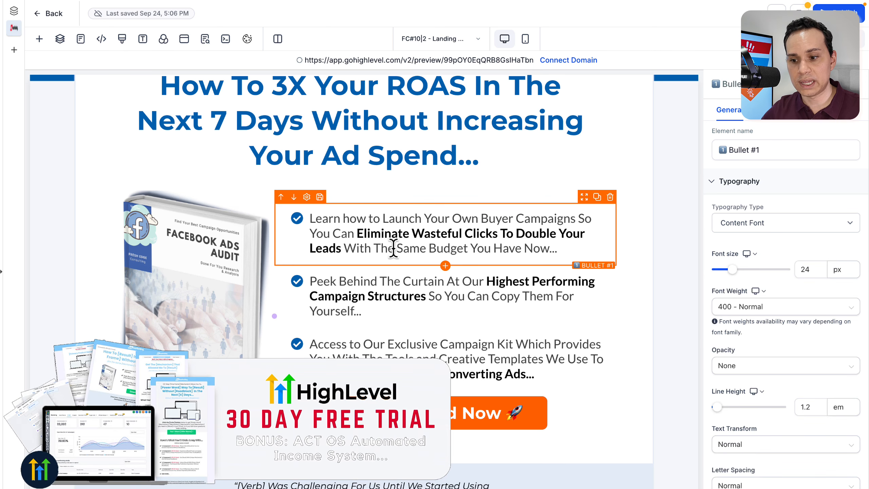
scroll(393, 248, "up", 2)
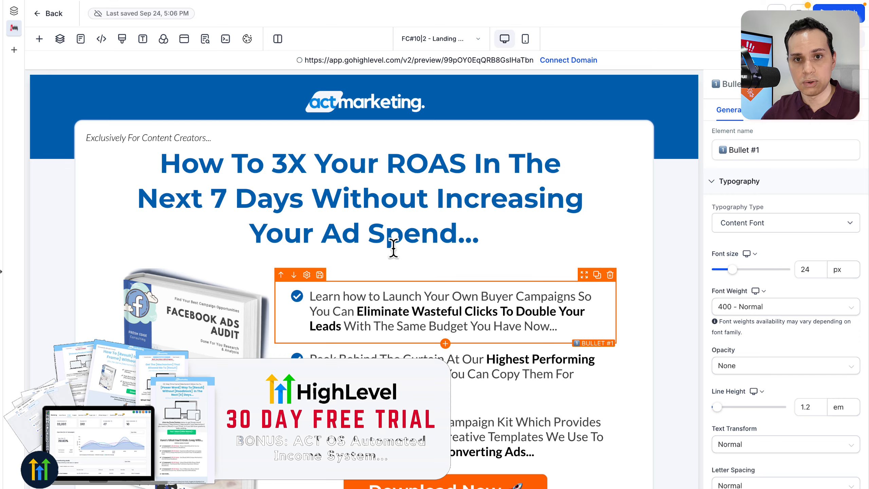
scroll(393, 244, "down", 6)
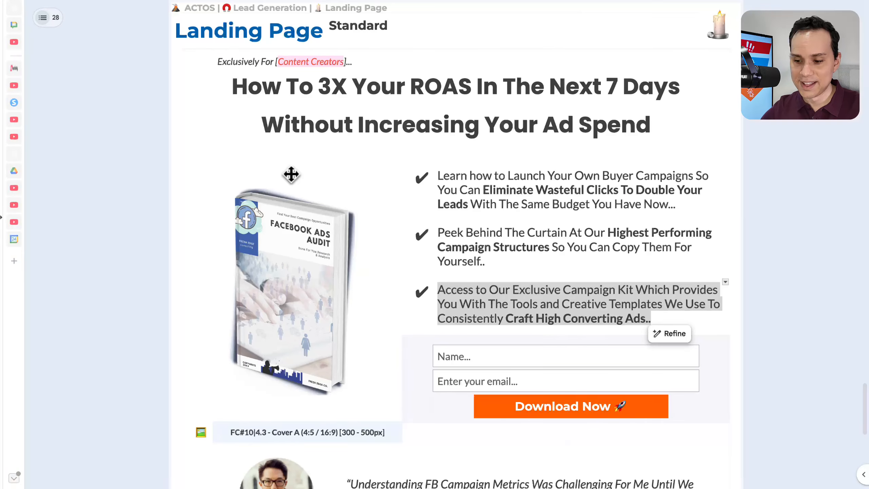
- Copy the testimonial quote about FB campaign metrics from the Landing Page copy document and return to the page builder
scroll(290, 172, "down", 5)
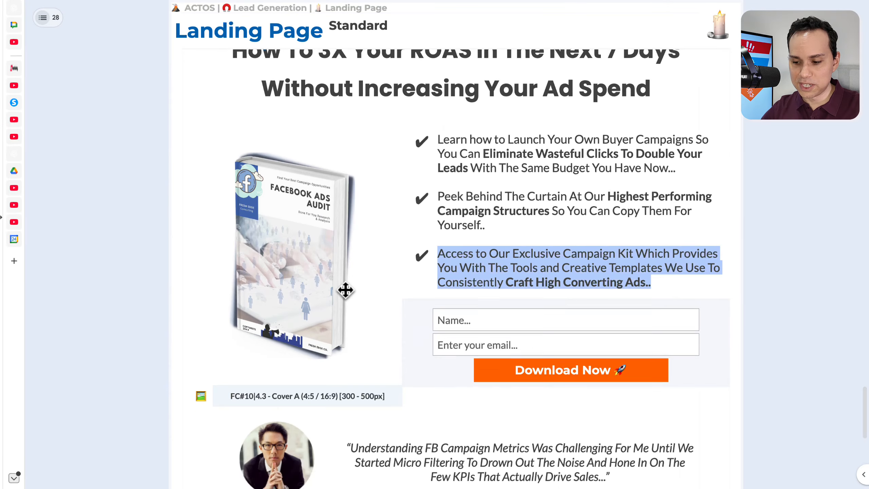
left_click(345, 238)
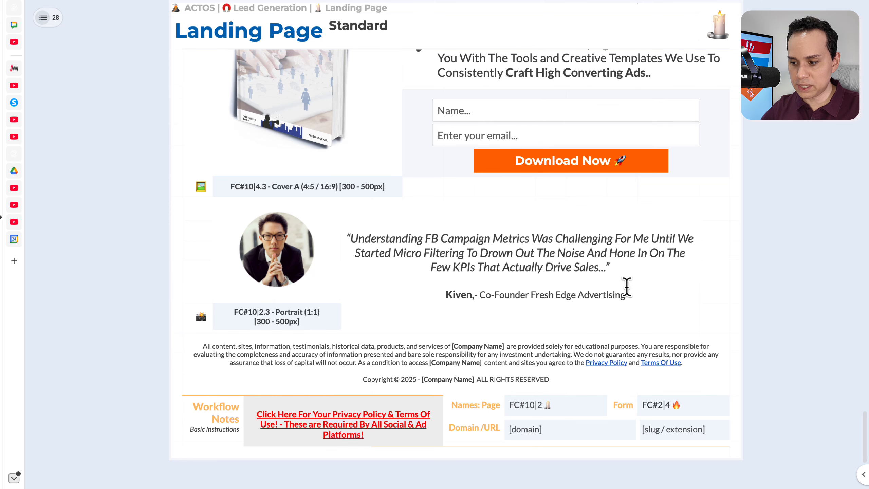
left_click(616, 268, "shift")
key("ctrl+c")
key("ctrl+Right")
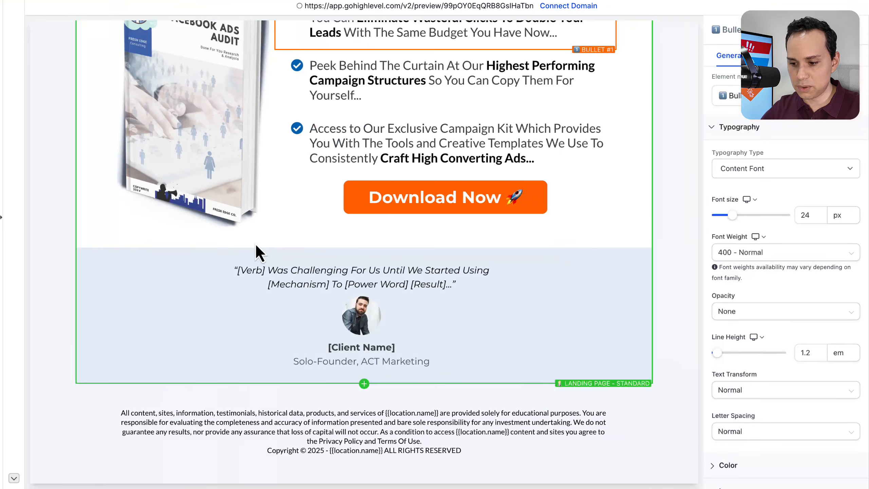
- Replace the placeholder testimonial quote under the Download Now button with the copied text and remove the extra blank line
left_click(235, 271)
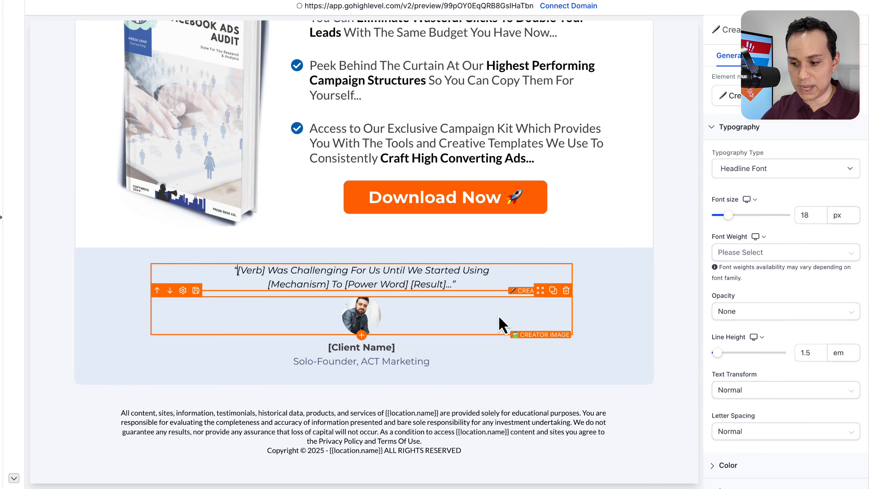
left_click(462, 284)
triple_click(462, 284)
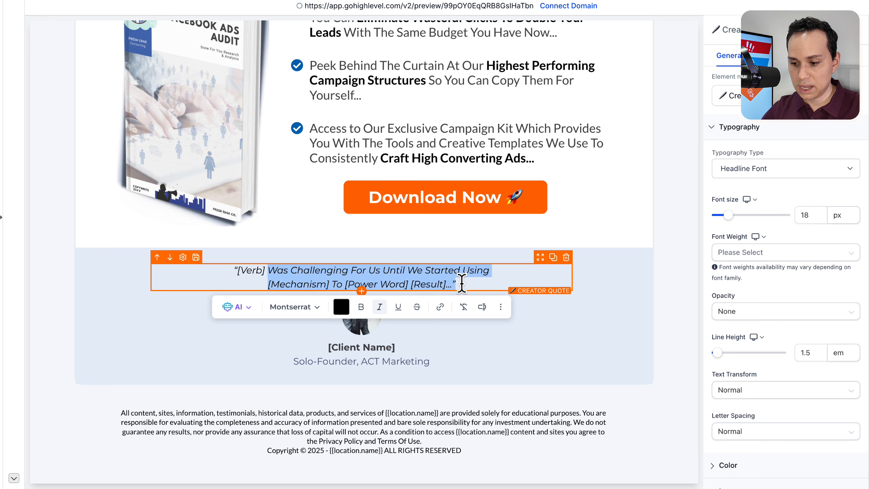
key("ctrl+v")
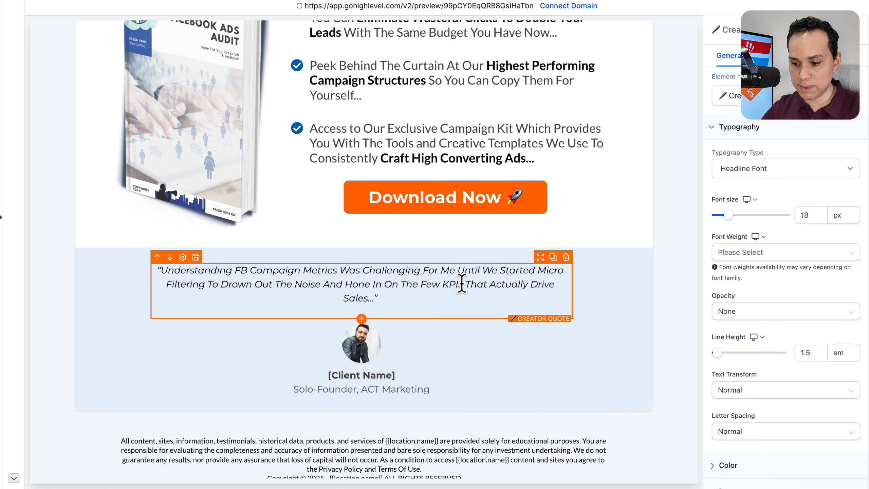
key("BackSpace")
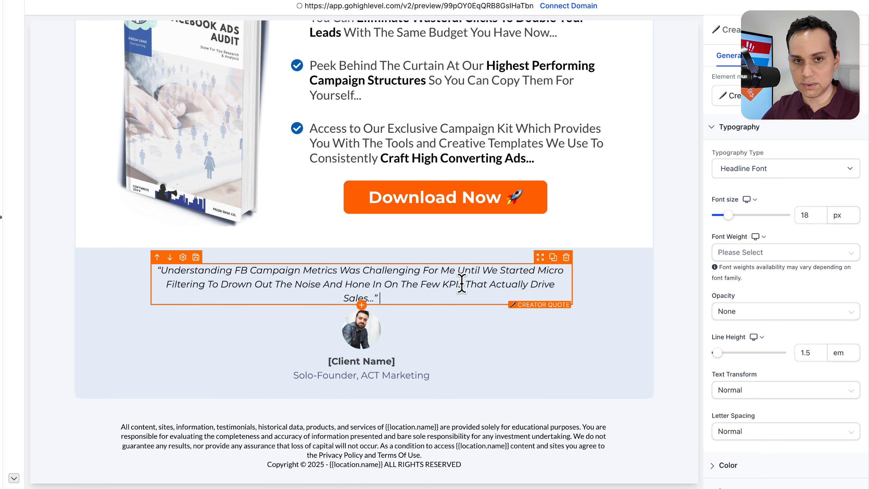
left_click(613, 328)
scroll(562, 328, "down", 1)
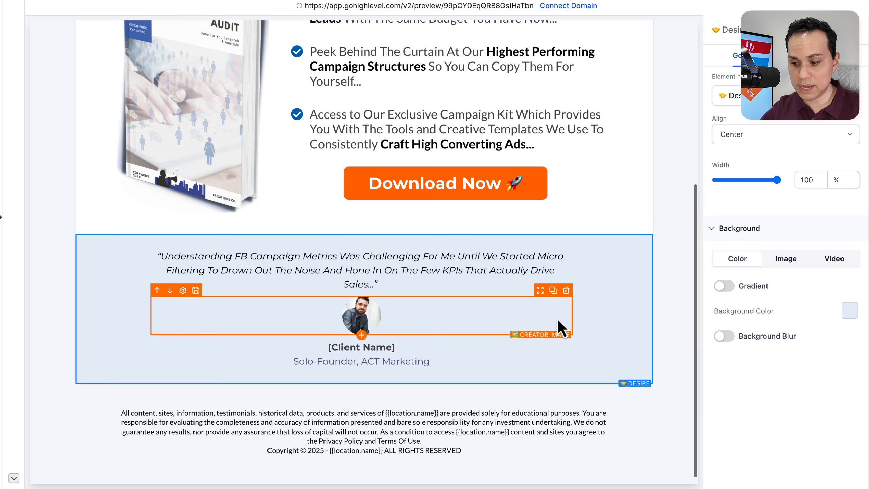
- Replace the testimonial's client name placeholder with the author's first name and set the job title to Co-Founder Fresh Edge Advertising
left_click(395, 343)
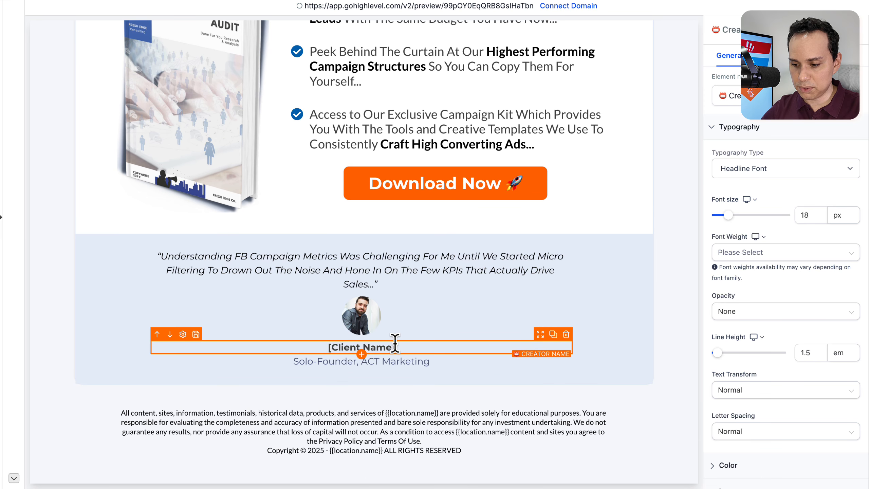
double_click(396, 343)
left_click(362, 319)
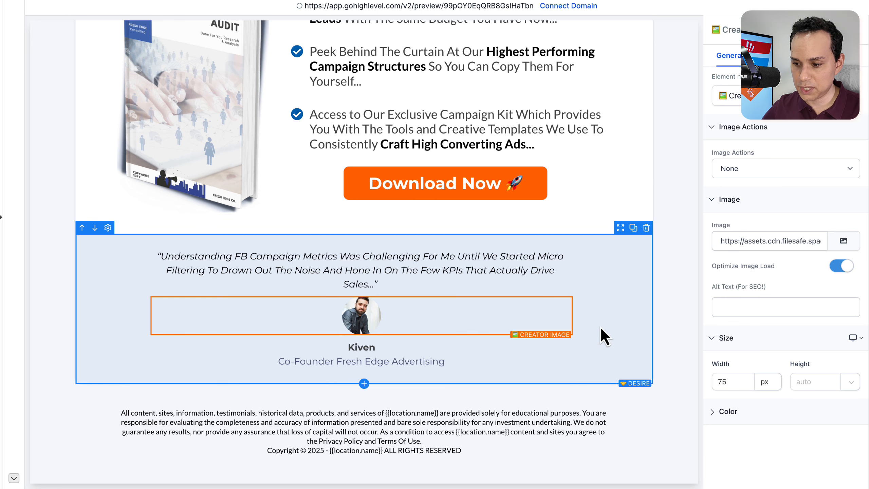
scroll(609, 319, "up", 5)
scroll(611, 328, "up", 3)
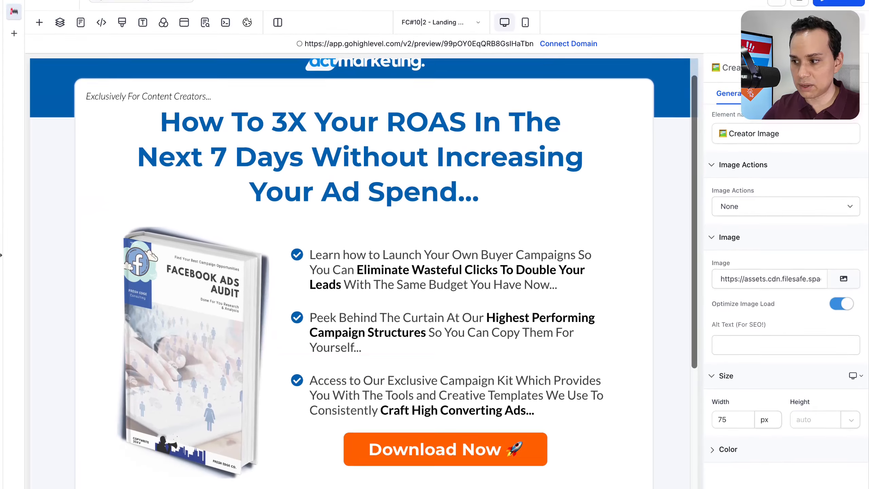
scroll(554, 296, "down", 4)
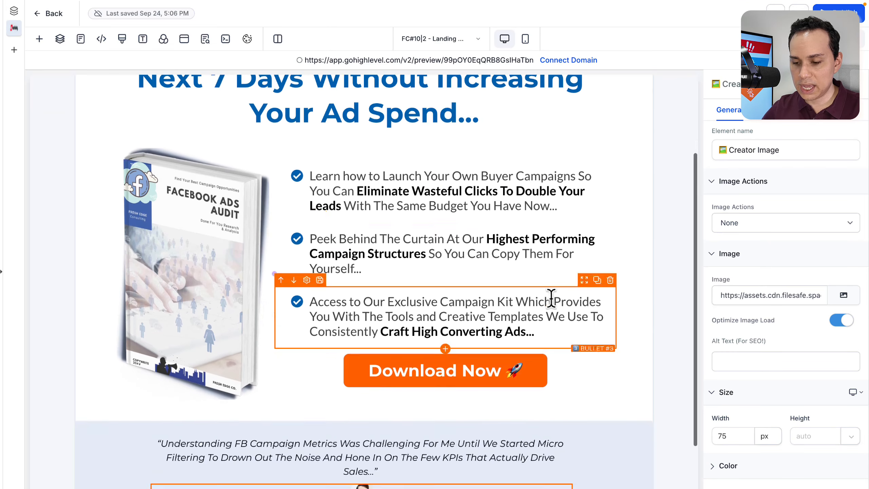
scroll(553, 298, "up", 5)
scroll(551, 297, "down", 1)
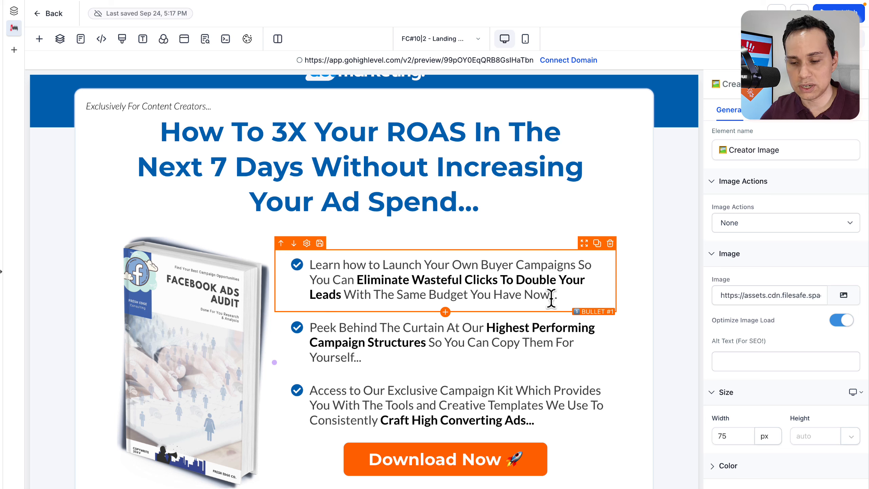
- Add a default button element below the Download Now button and delete it again
left_click(467, 463)
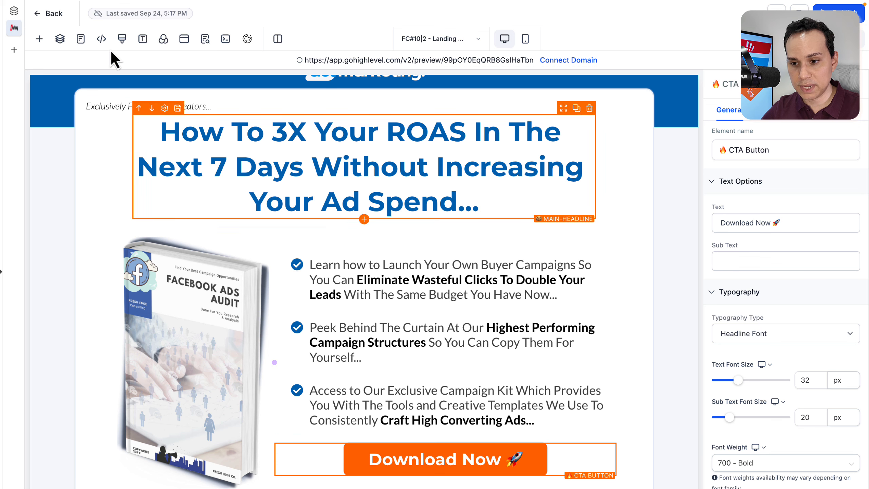
left_click(39, 39)
scroll(215, 229, "down", 5)
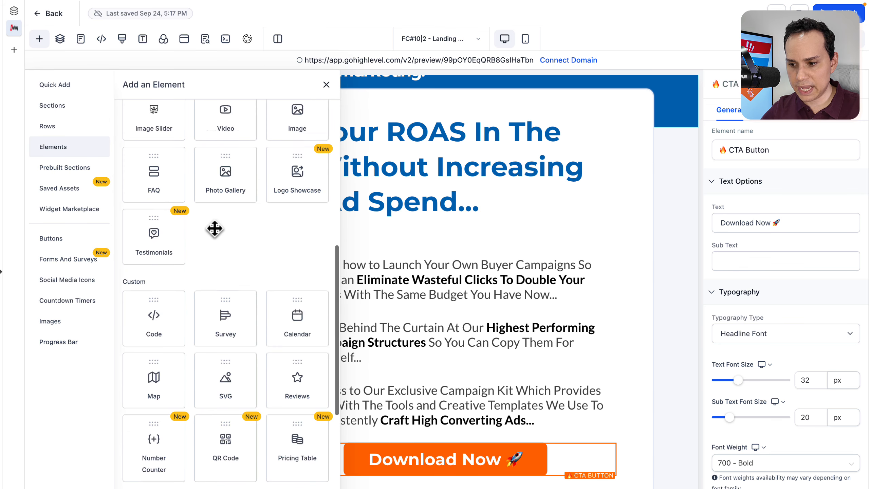
scroll(215, 228, "down", 8)
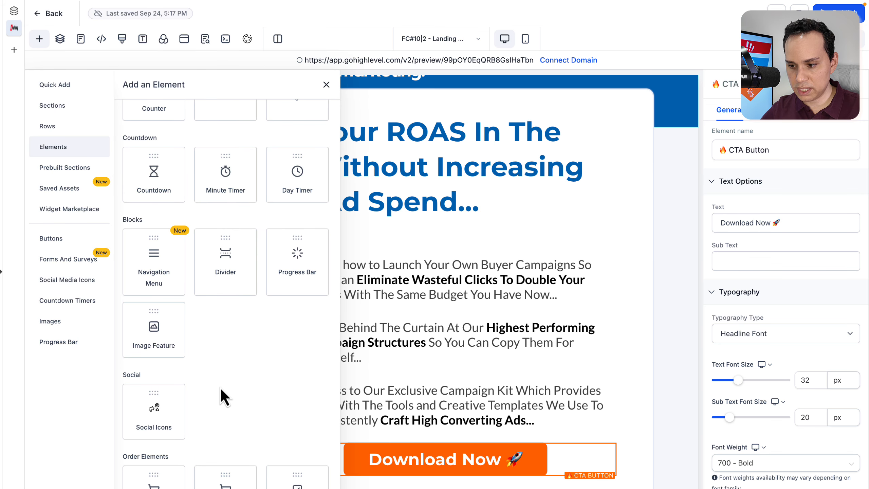
scroll(224, 370, "up", 8)
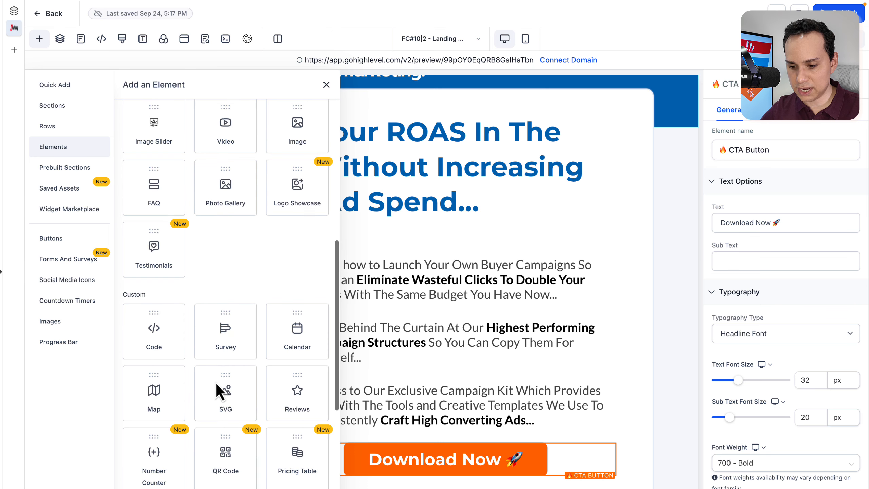
scroll(215, 381, "up", 5)
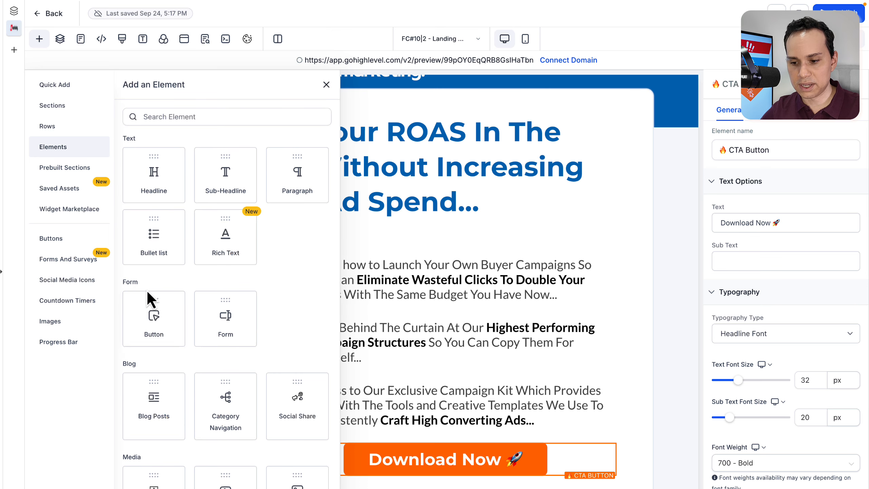
left_click(160, 324)
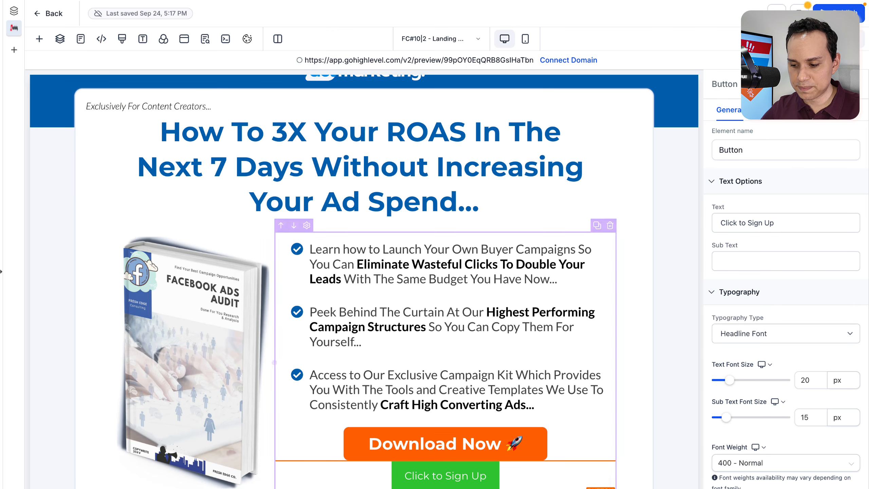
scroll(457, 445, "down", 4)
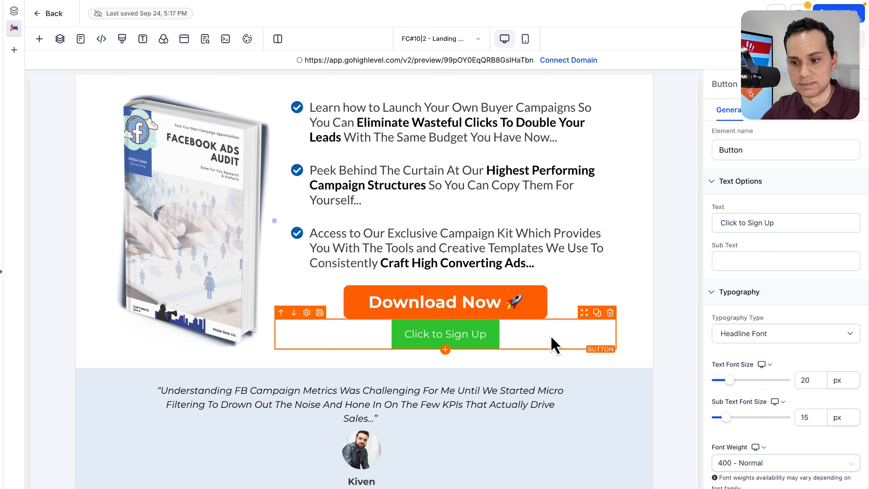
left_click(611, 312)
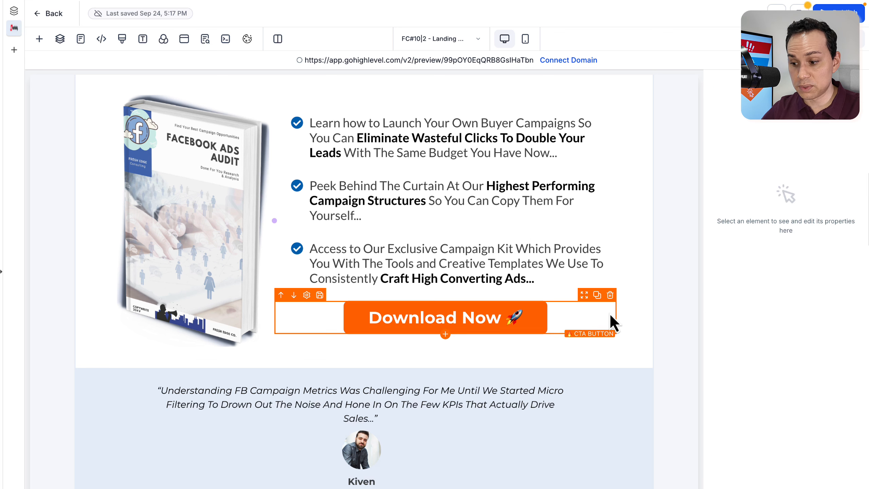
- Review the Download Now button's animation, appearance and link options, keeping Open popup as its action
left_click(435, 318)
left_click(832, 120)
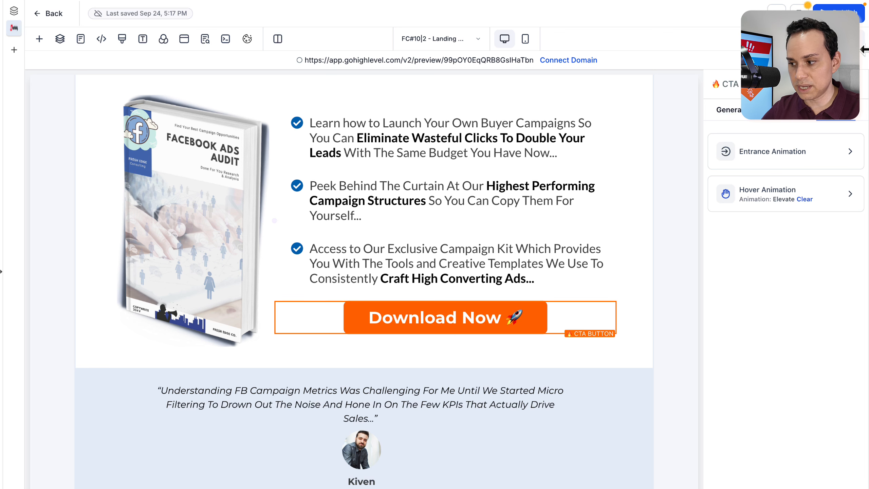
left_click(736, 113)
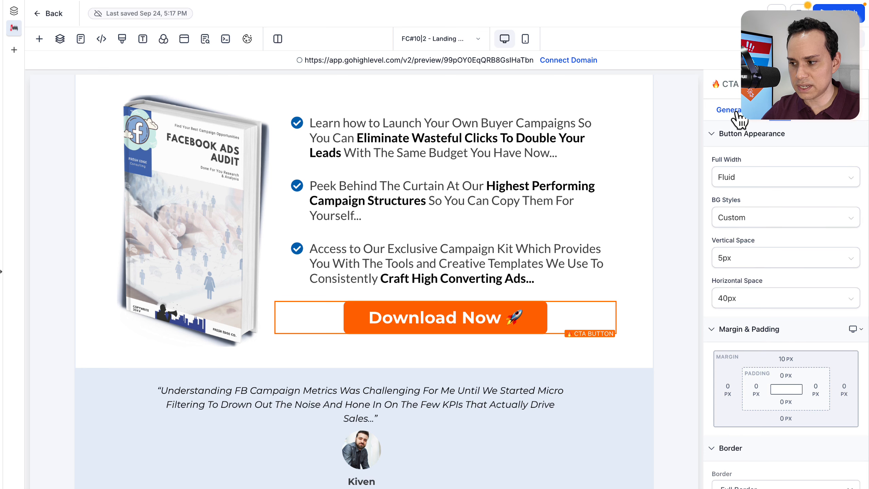
scroll(760, 255, "down", 5)
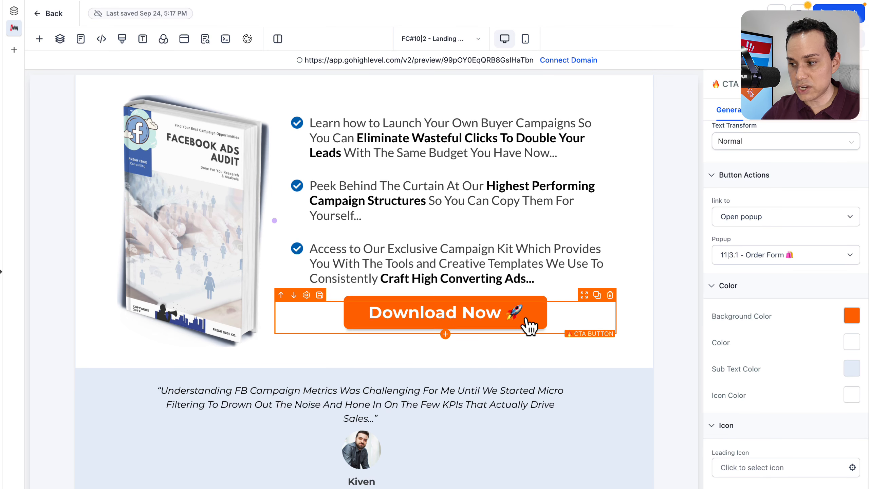
left_click(797, 217)
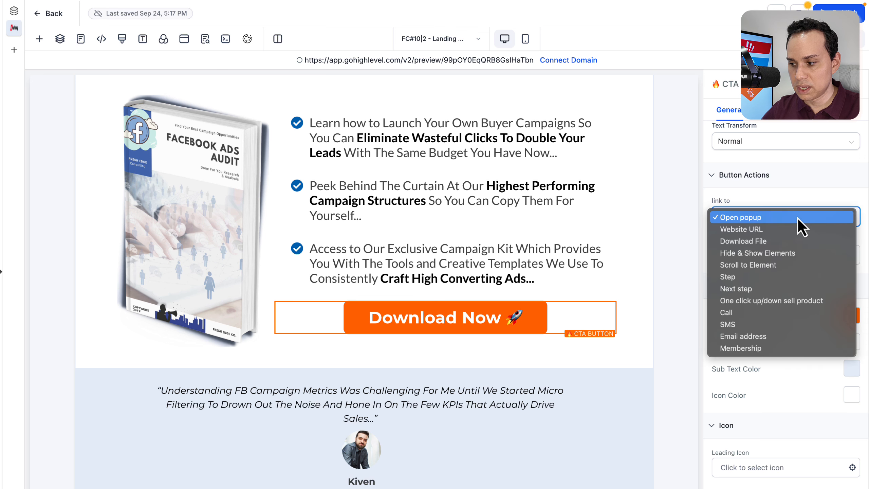
left_click(749, 217)
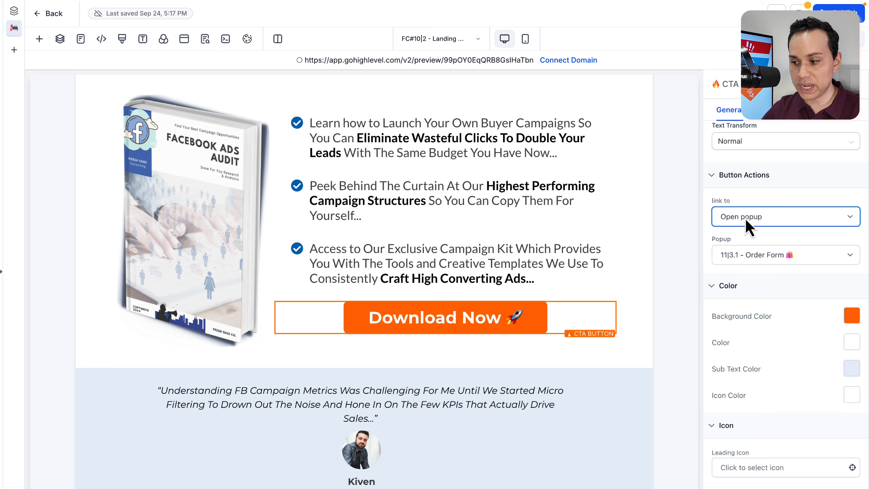
- Create a new popup for the page and open it for editing
left_click(184, 40)
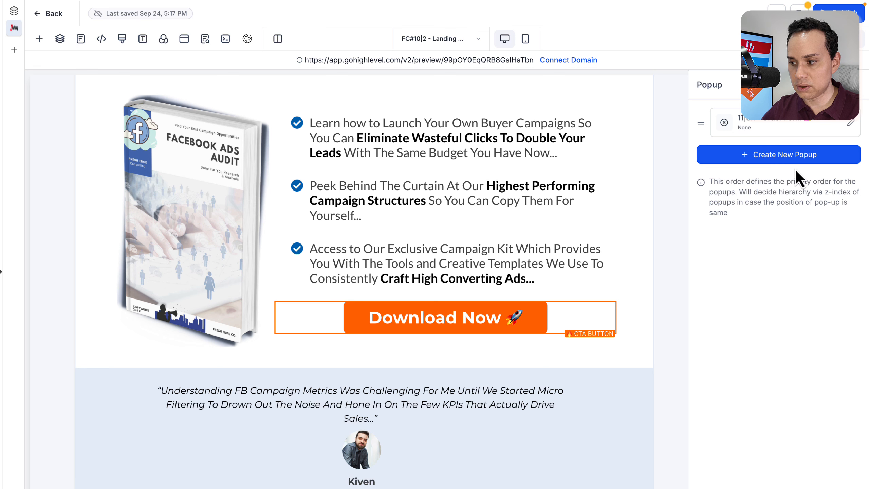
left_click(783, 157)
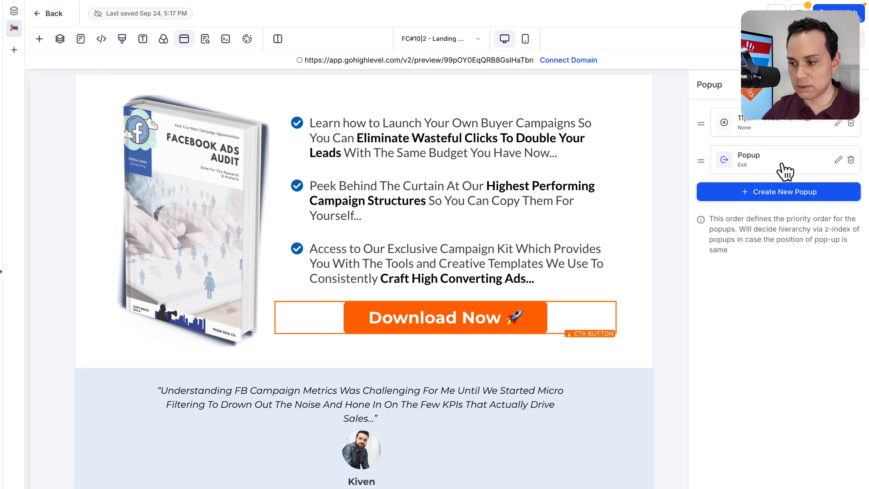
left_click(838, 160)
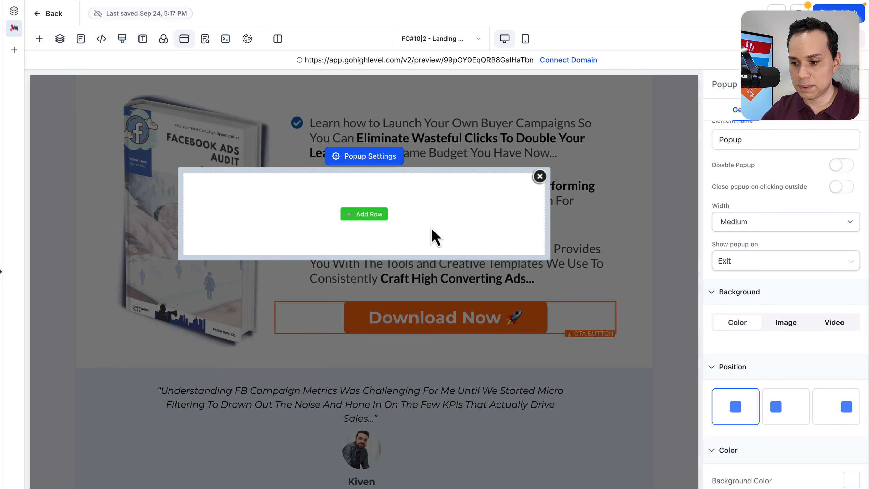
- Add a one-column row to the empty new popup, browse the elements available for it, and close the popup
left_click(384, 219)
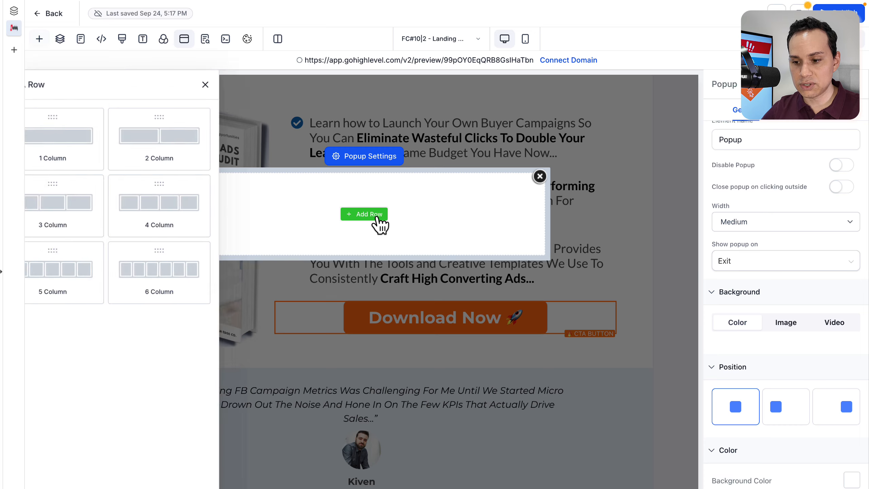
left_click(53, 146)
scroll(252, 295, "down", 10)
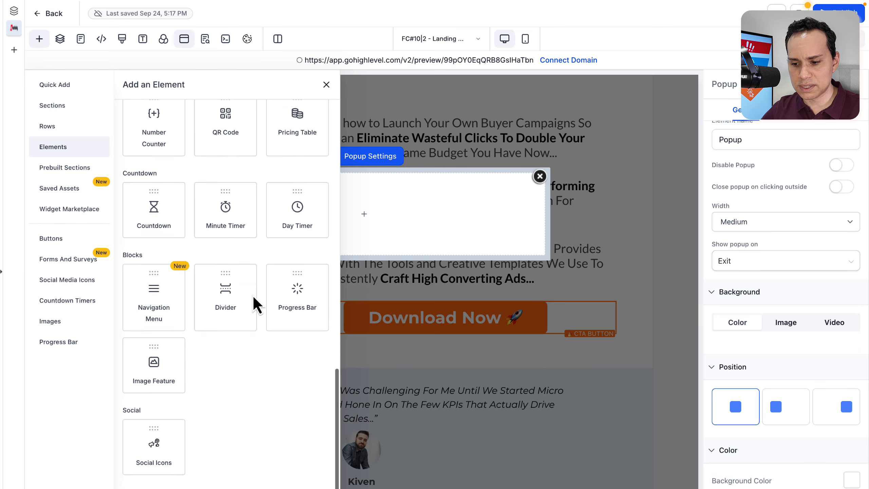
scroll(252, 295, "up", 15)
scroll(253, 297, "down", 15)
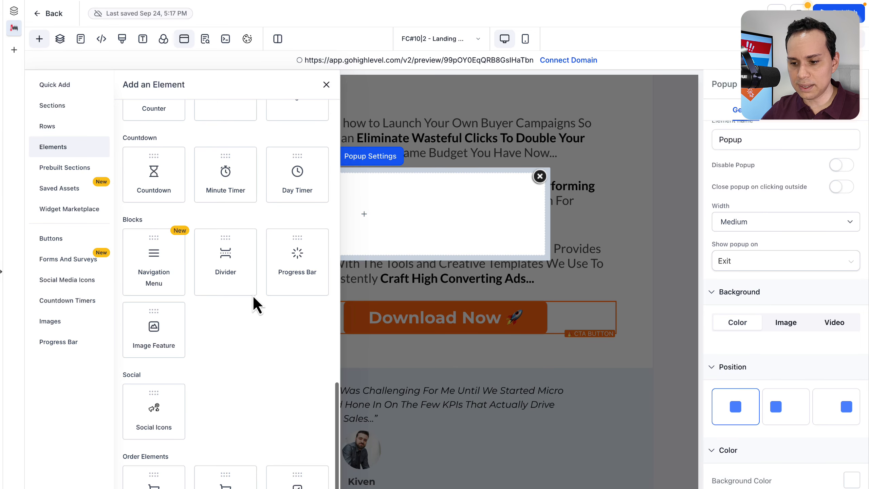
scroll(253, 297, "up", 10)
scroll(253, 297, "up", 10)
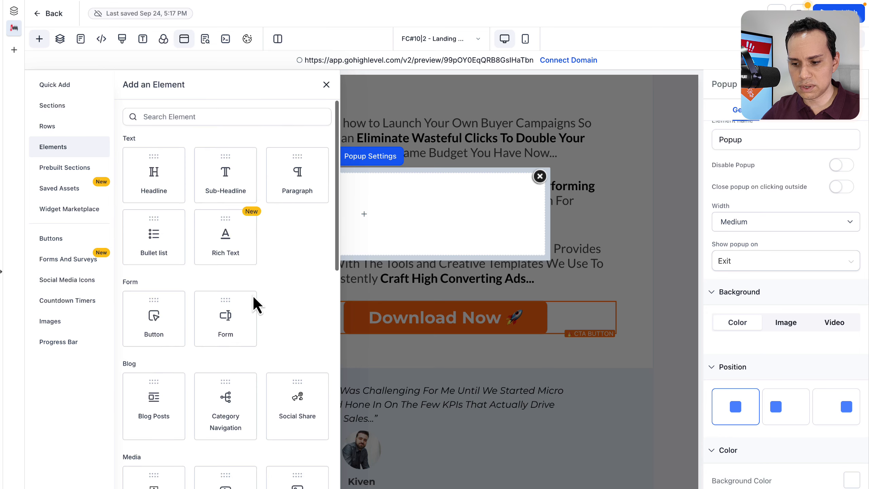
scroll(253, 295, "down", 1)
left_click_drag(218, 289, 280, 225)
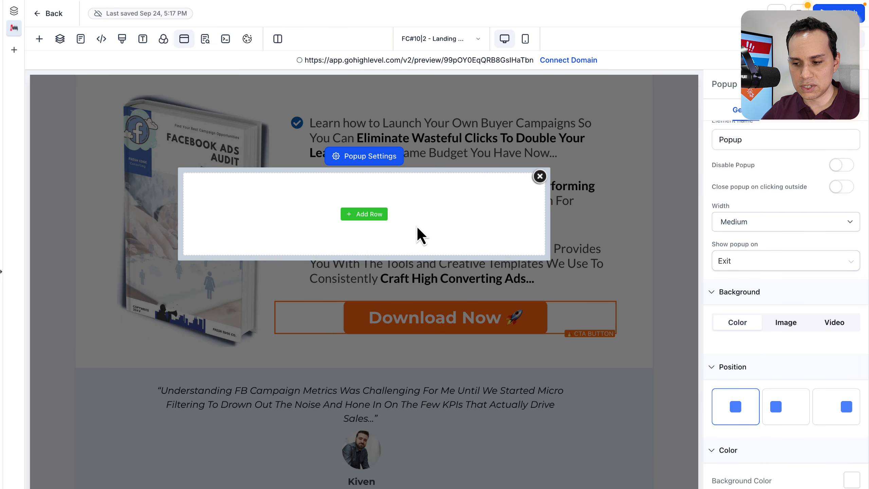
left_click(540, 176)
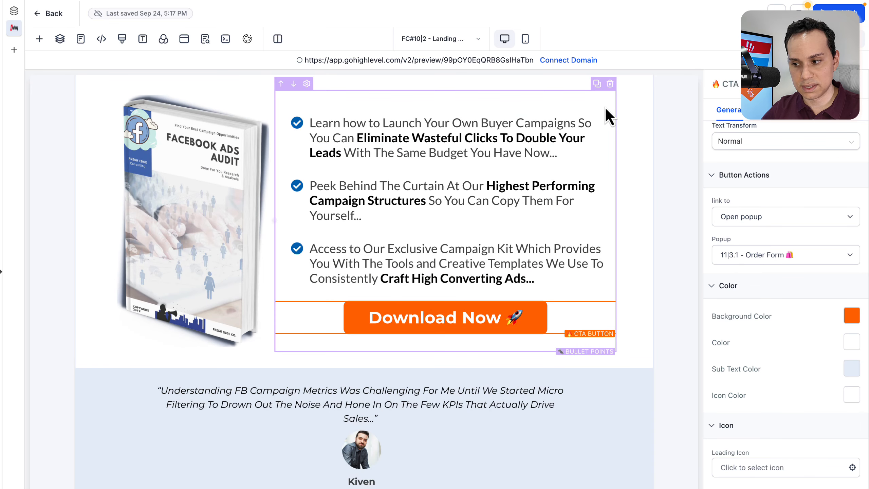
- Open the existing 11|3.1 - Order Form popup, examine the settings of its embedded form, and close the popup
scroll(606, 116, "up", 1)
scroll(608, 116, "up", 3)
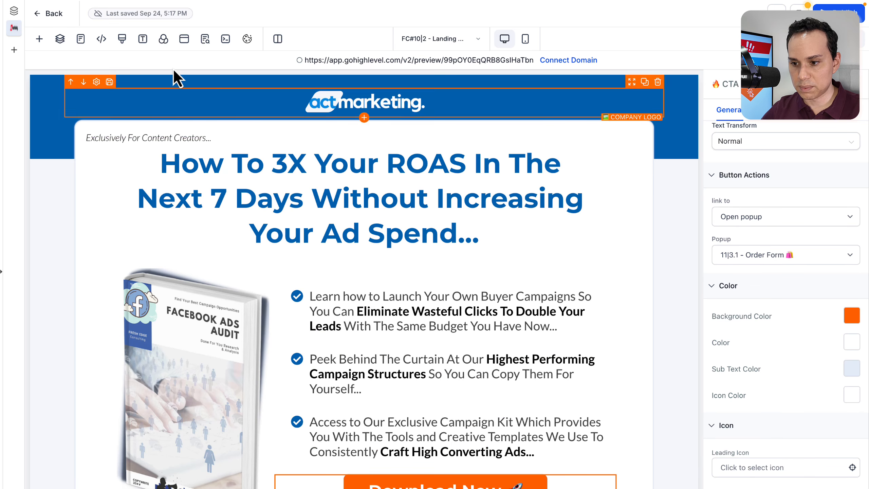
left_click(184, 39)
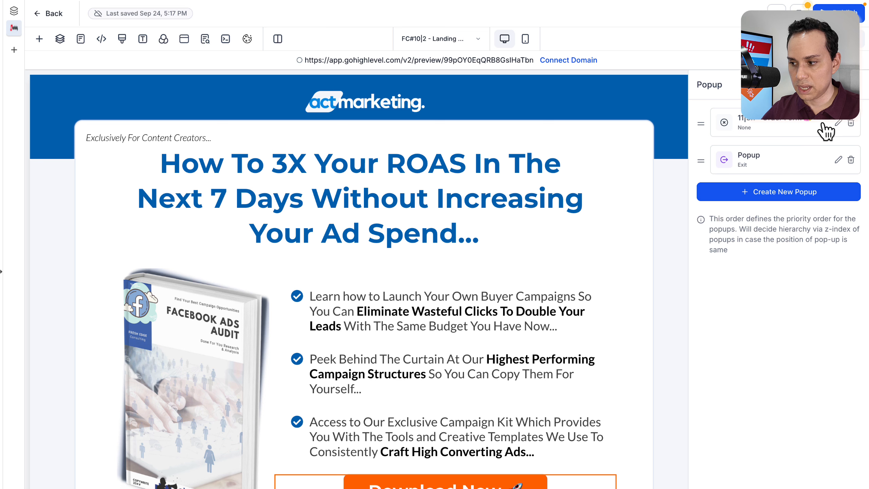
left_click(781, 132)
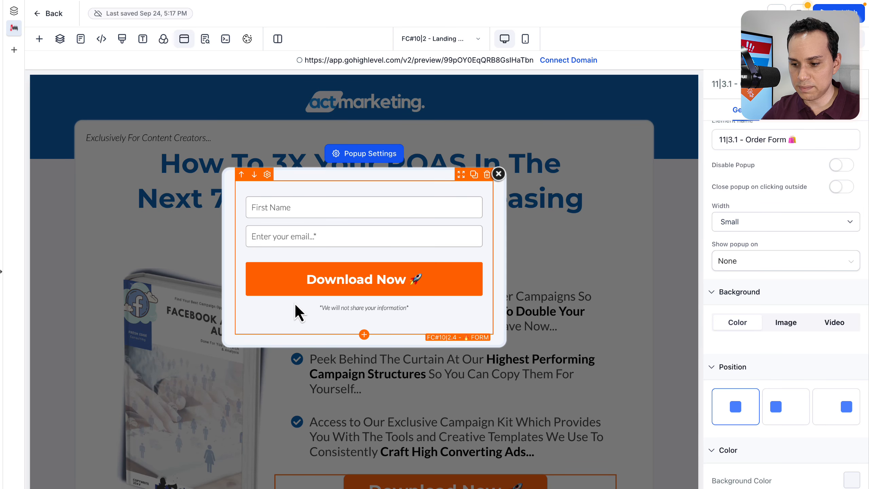
left_click(293, 303)
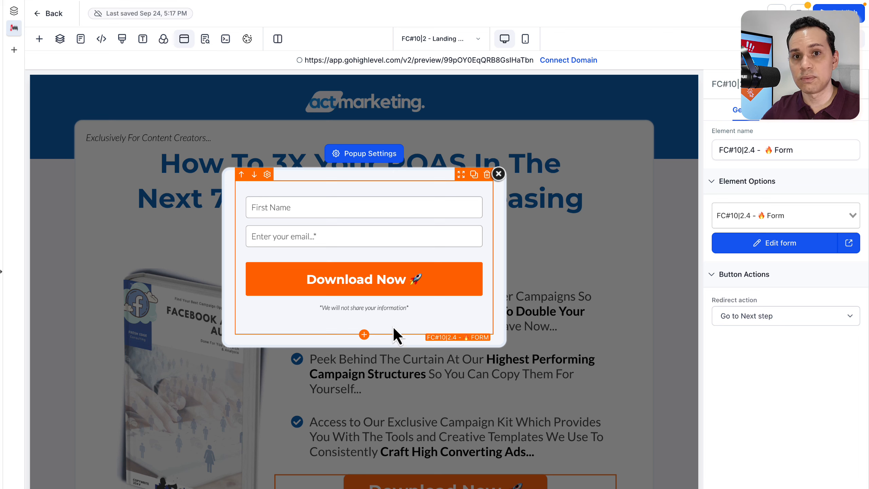
left_click(499, 174)
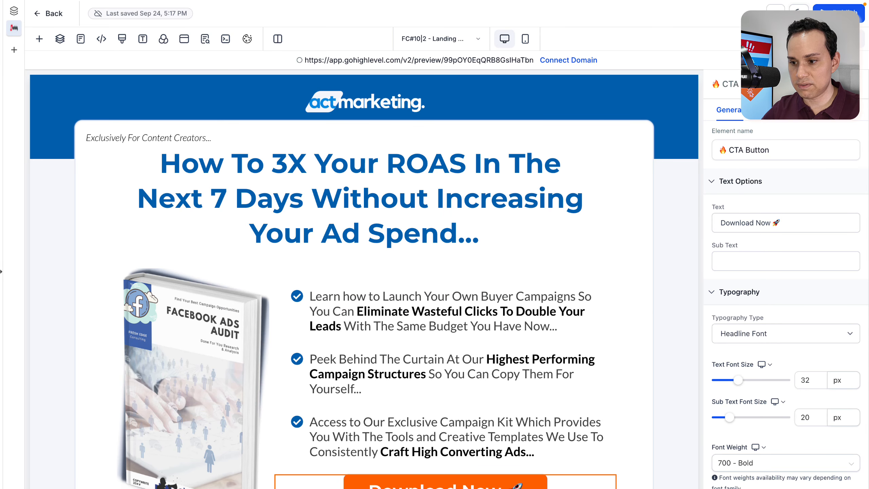
- Leave the page editor for the Forms list and duplicate FC#10|2.4 - 🔥 Form, naming the copy T52 DEMO10|2.4 - 🔥
left_click(48, 13)
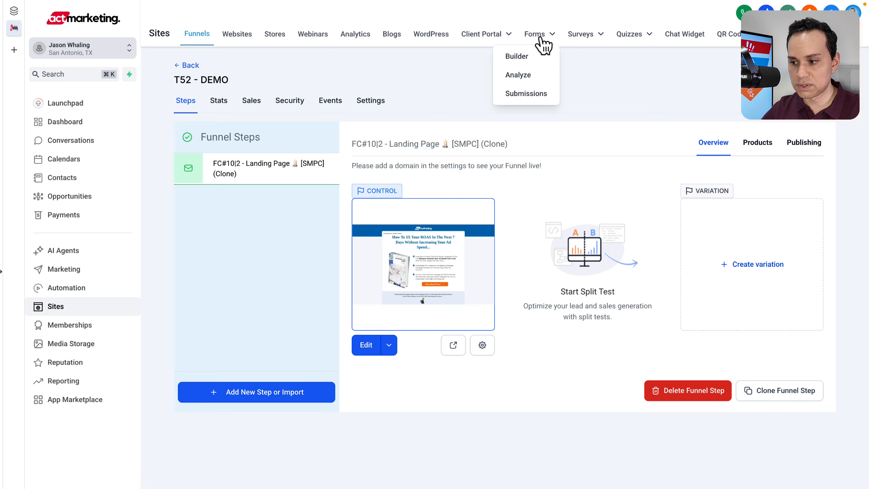
left_click(542, 37)
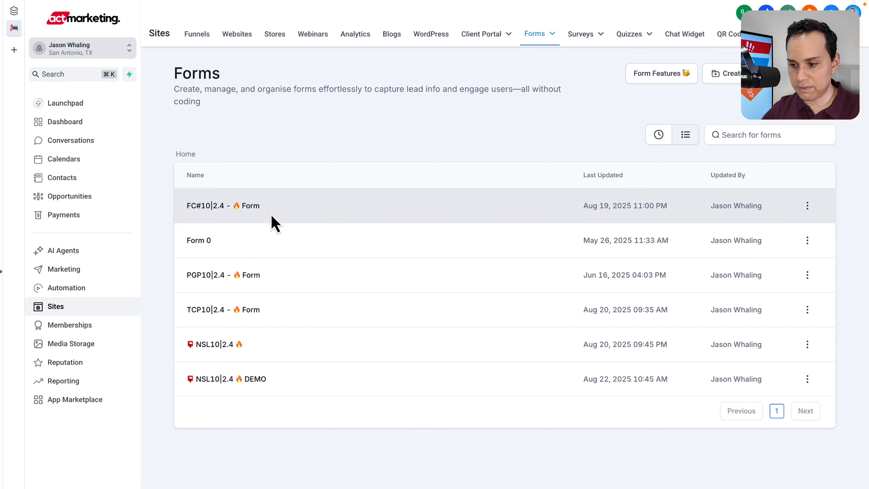
left_click(808, 207)
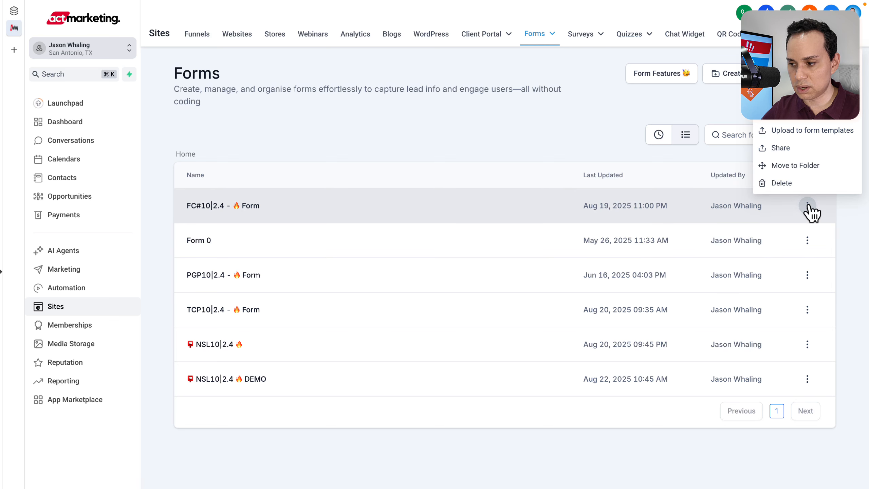
left_click(782, 120)
left_click(455, 283)
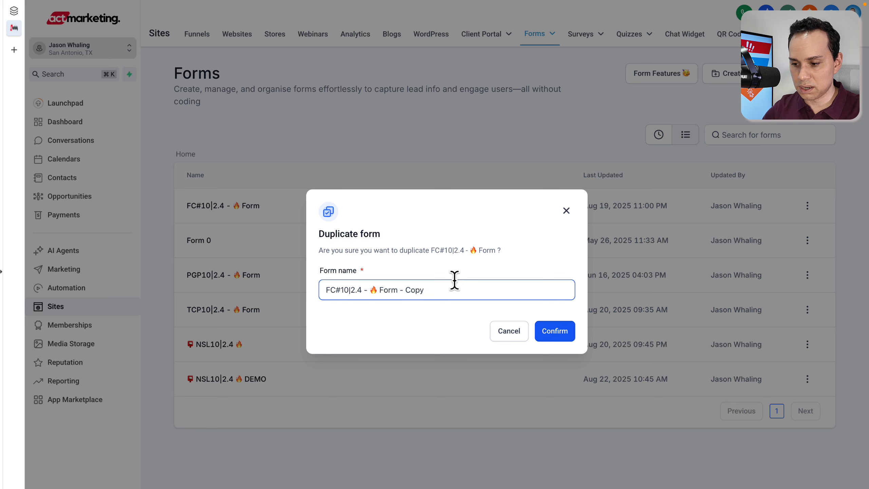
key("alt+shift+Left")
key("shift+Left")
key("shift+Left")
key("BackSpace")
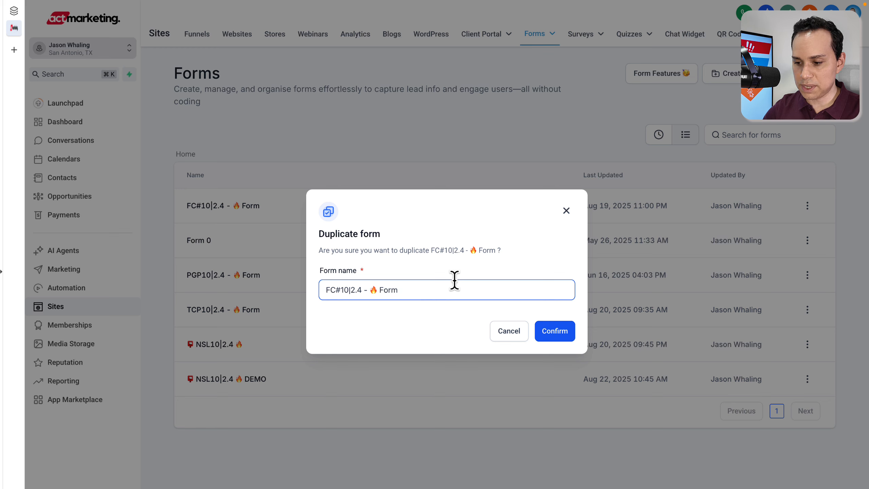
key("shift+Right")
key("shift+Right")
key("shift+Right")
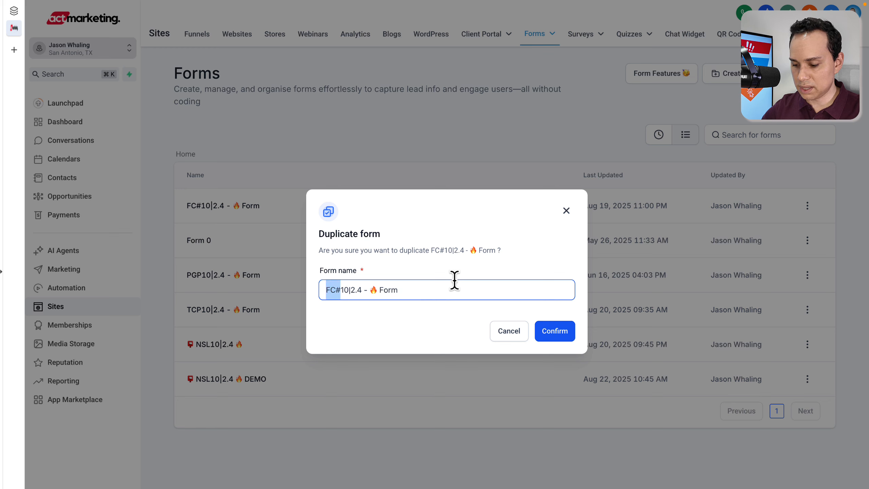
type("T%@ DEMO")
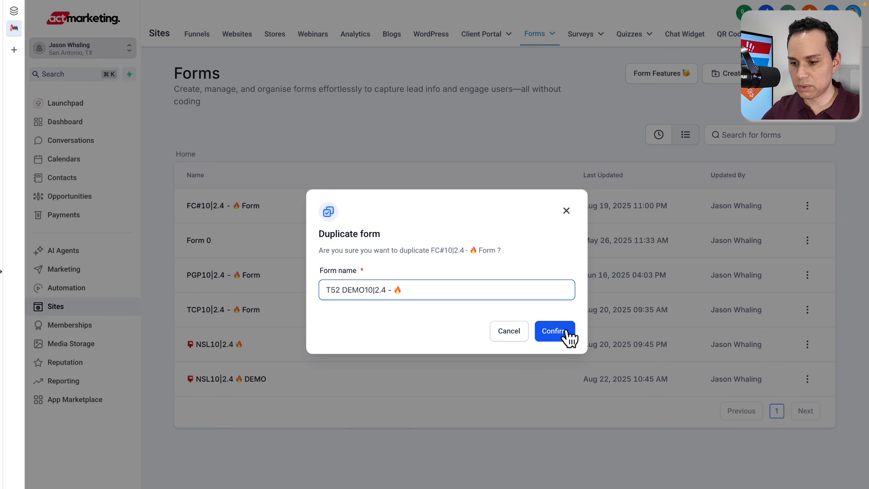
left_click(566, 331)
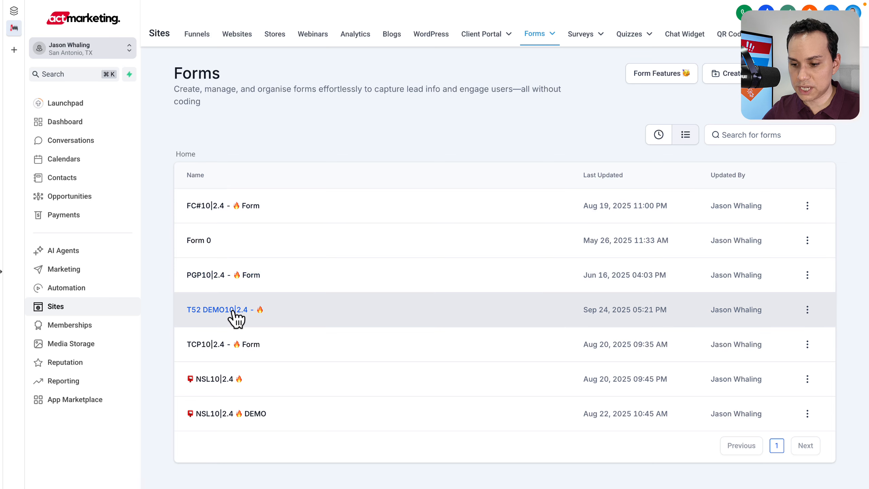
- Open the T52 DEMO10|2.4 - 🔥 form in the form builder and review its layout and spacing styles
left_click(232, 310)
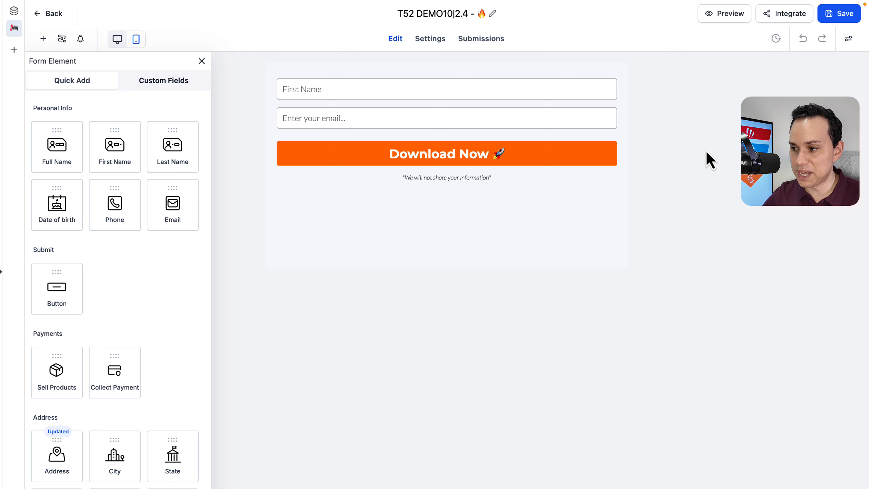
left_click(848, 40)
scroll(737, 315, "down", 2)
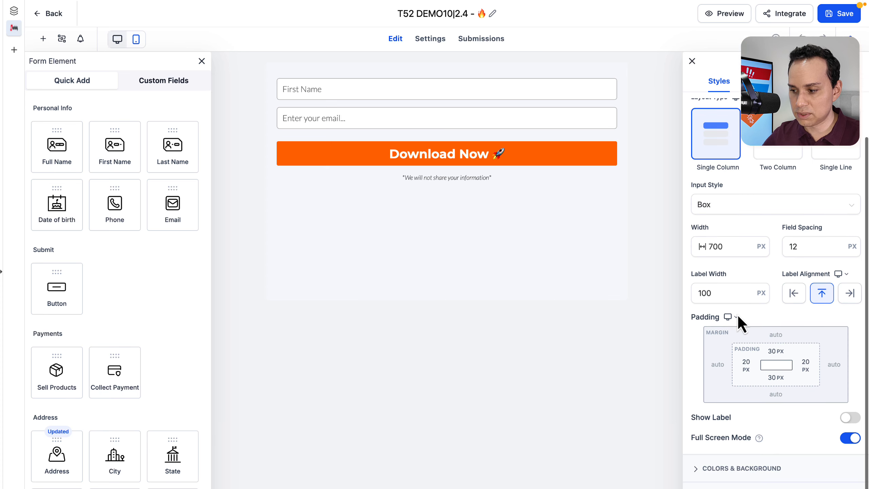
scroll(738, 315, "up", 2)
- Browse the form themes, try the Blue Texture theme on the form, and restore the Default Theme
left_click(774, 81)
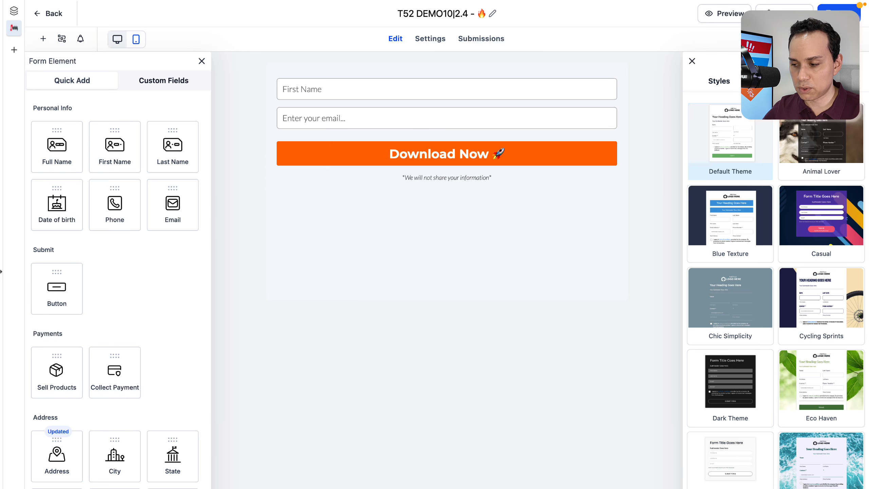
scroll(740, 263, "down", 12)
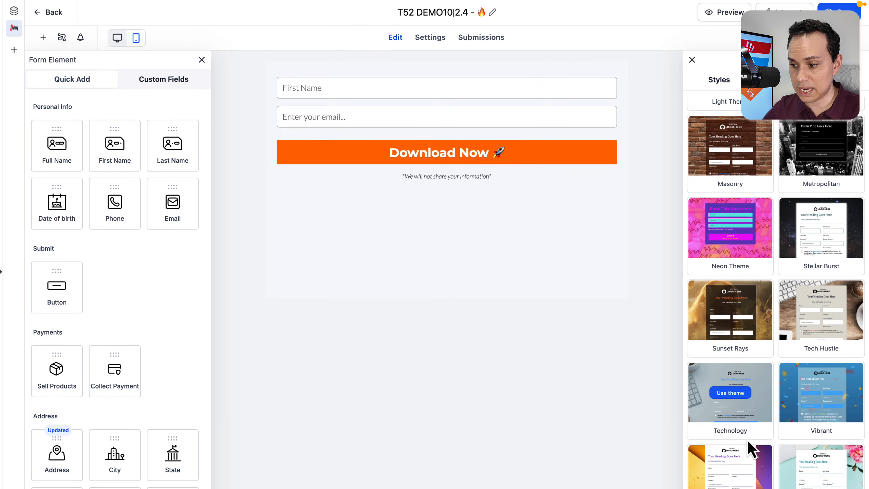
scroll(730, 211, "up", 12)
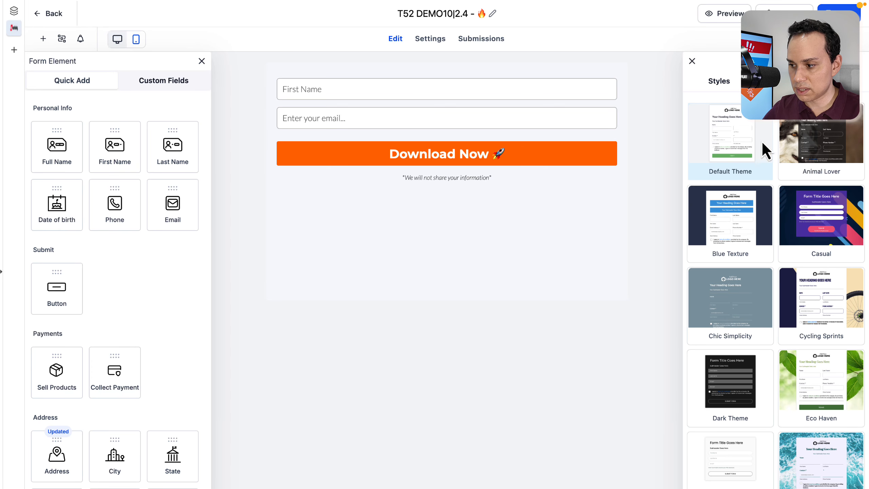
scroll(741, 156, "down", 1)
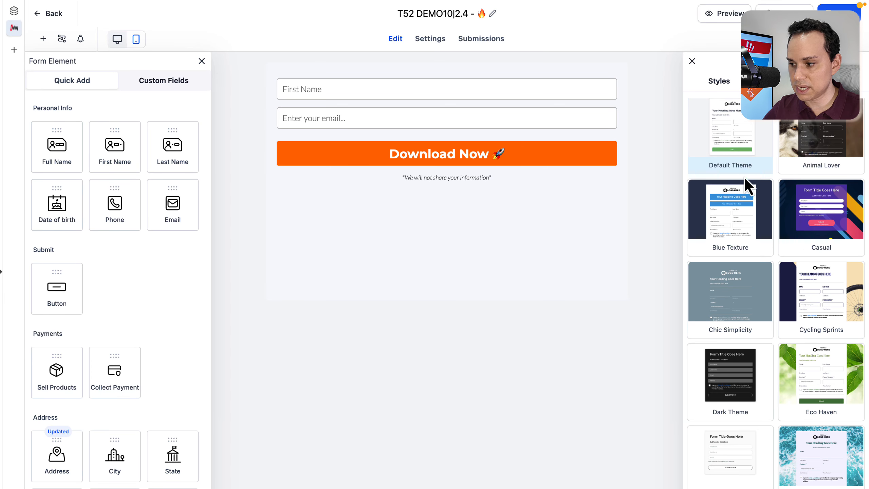
left_click(732, 210)
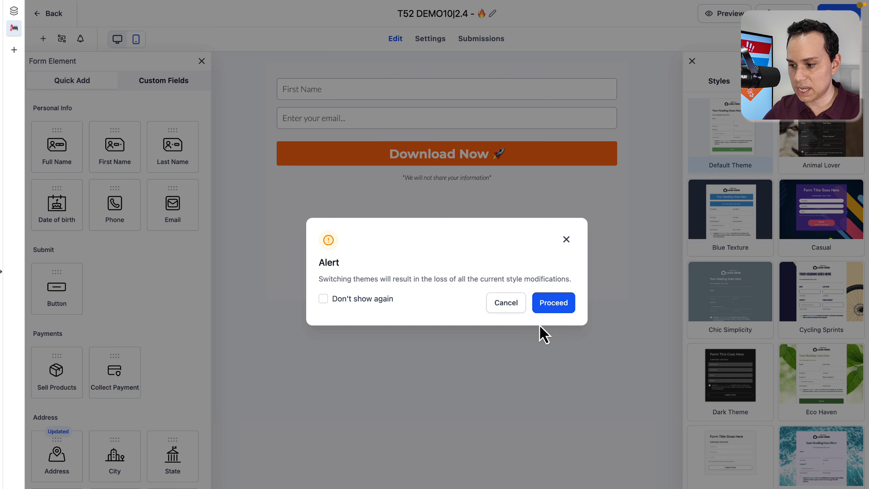
left_click(557, 309)
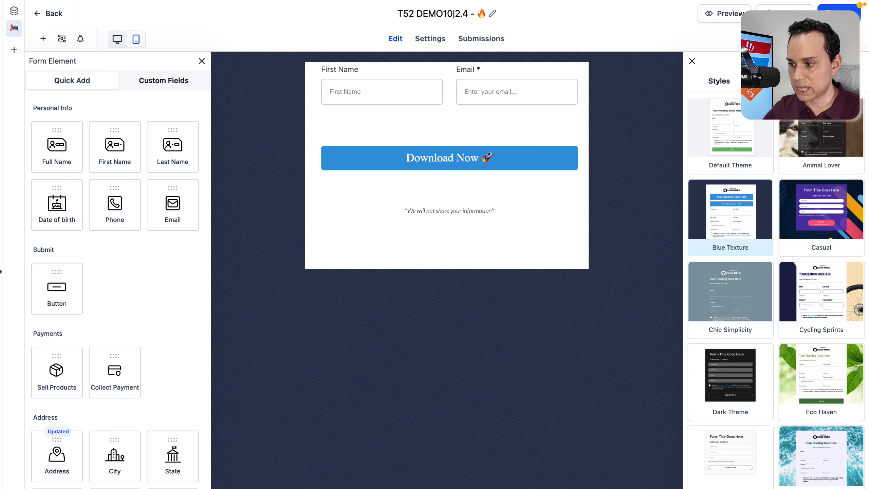
left_click(712, 136)
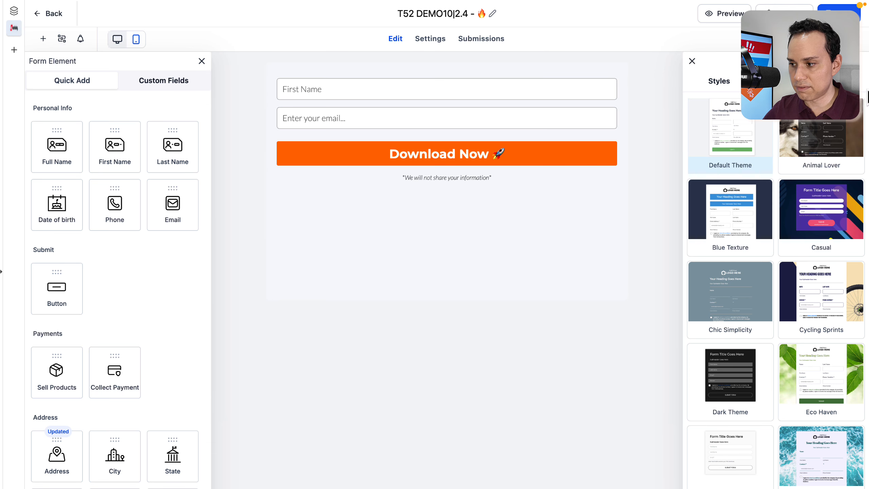
- Review the form's border and shadow style settings
left_click(742, 81)
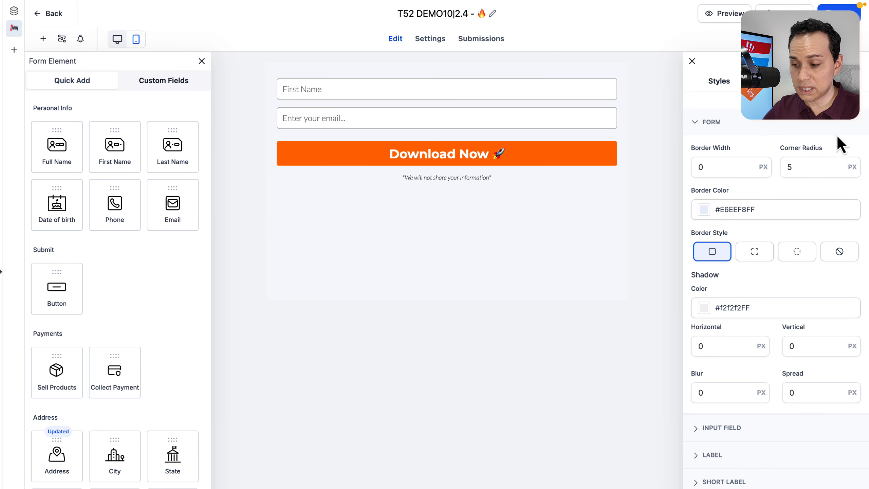
scroll(744, 267, "down", 1)
scroll(744, 268, "down", 1)
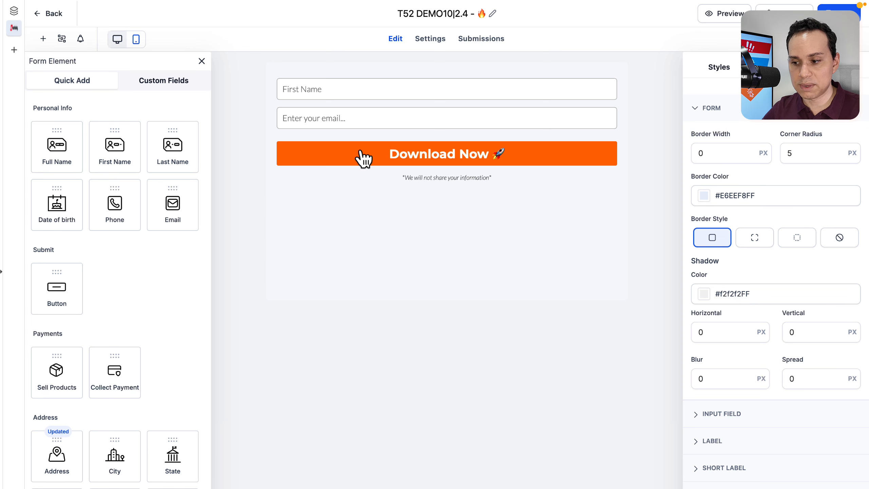
- Inspect the Download Now button's text, font and background color options in the form, leaving the color picker without a change
left_click(354, 160)
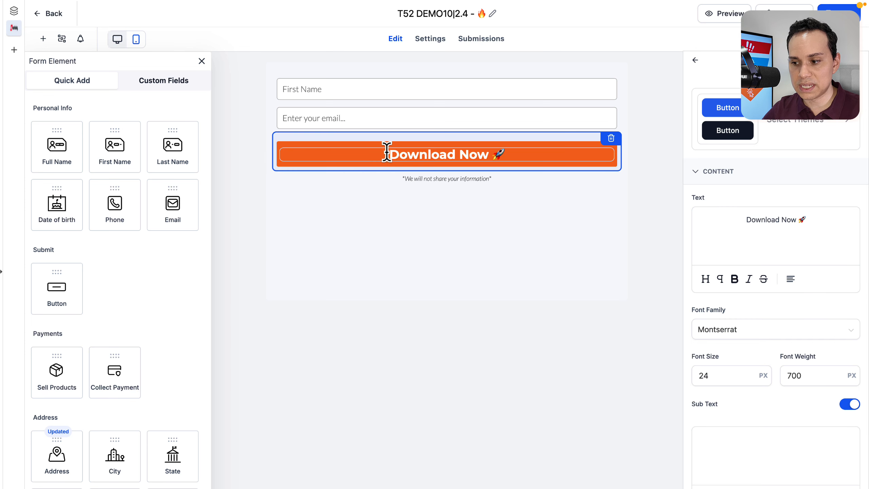
scroll(747, 326, "down", 10)
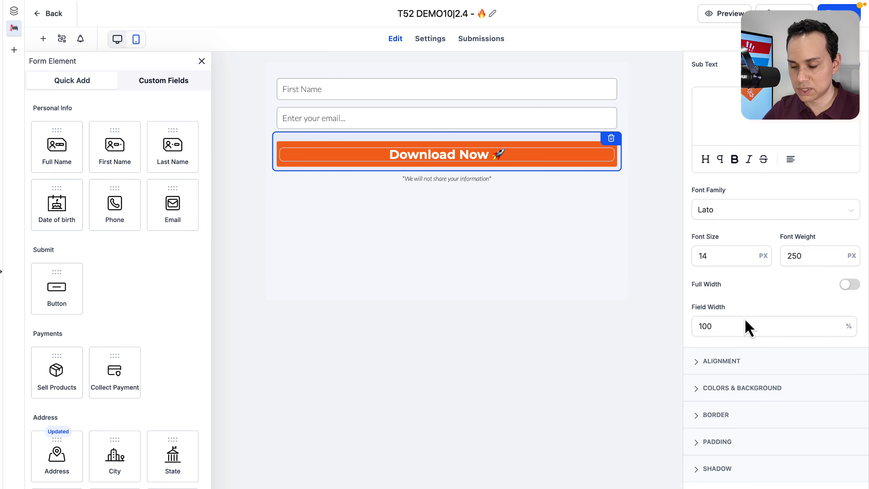
left_click(728, 389)
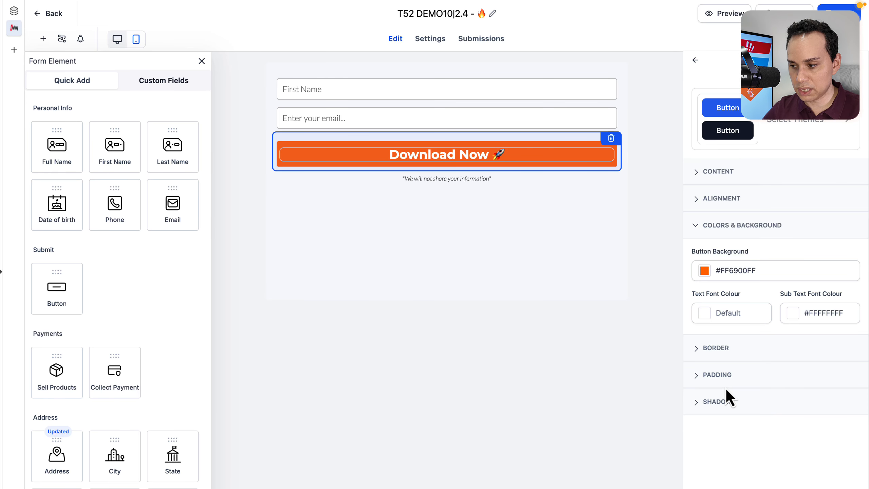
left_click(705, 272)
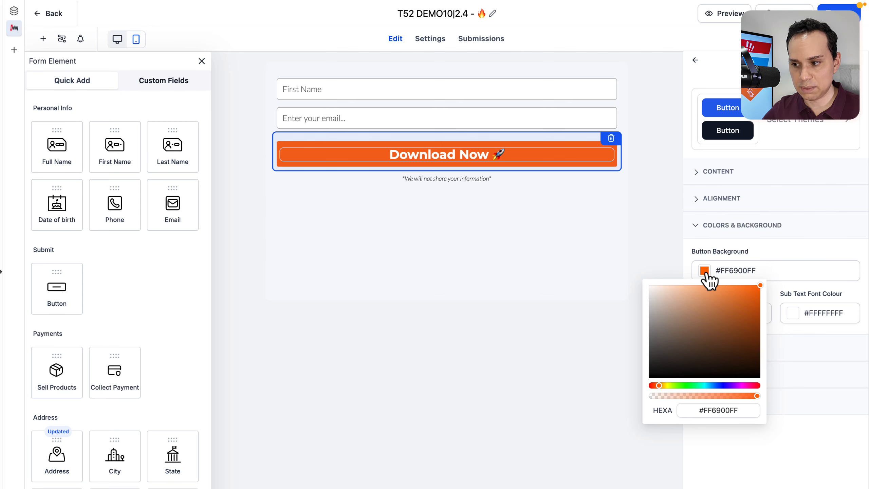
left_click(578, 326)
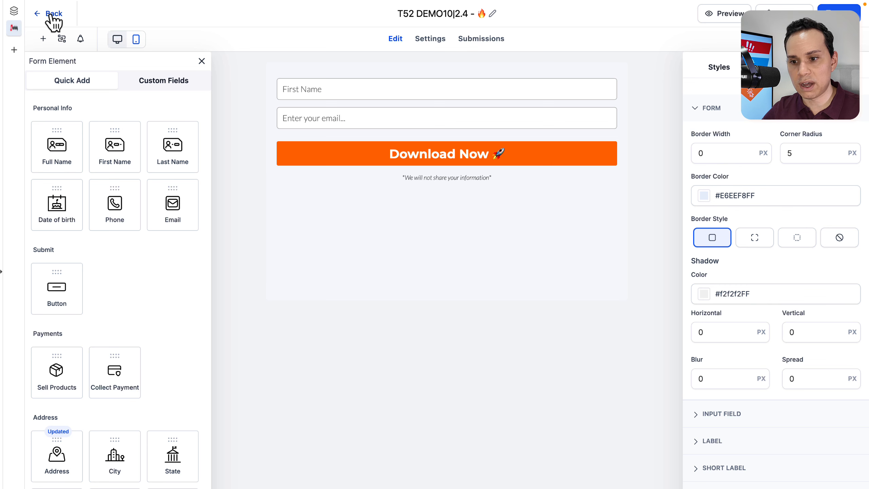
- Leave the form builder and open the T52 - DEMO funnel's landing page for editing
left_click(53, 21)
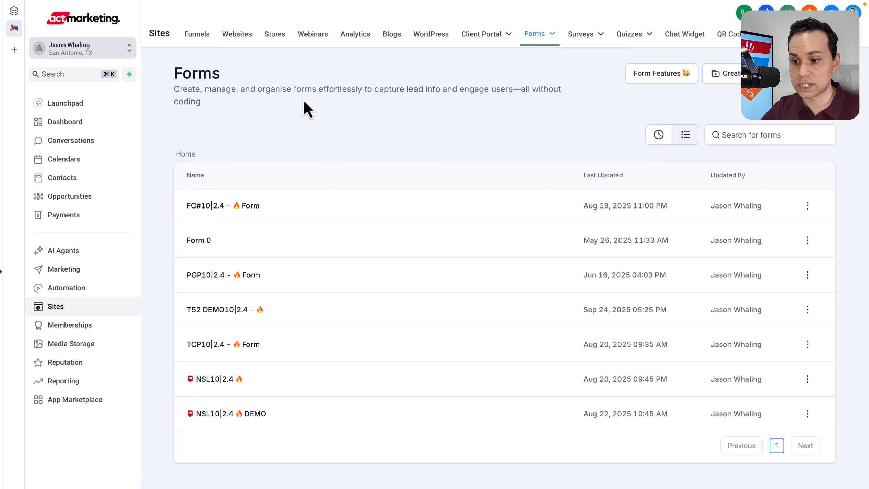
left_click(197, 34)
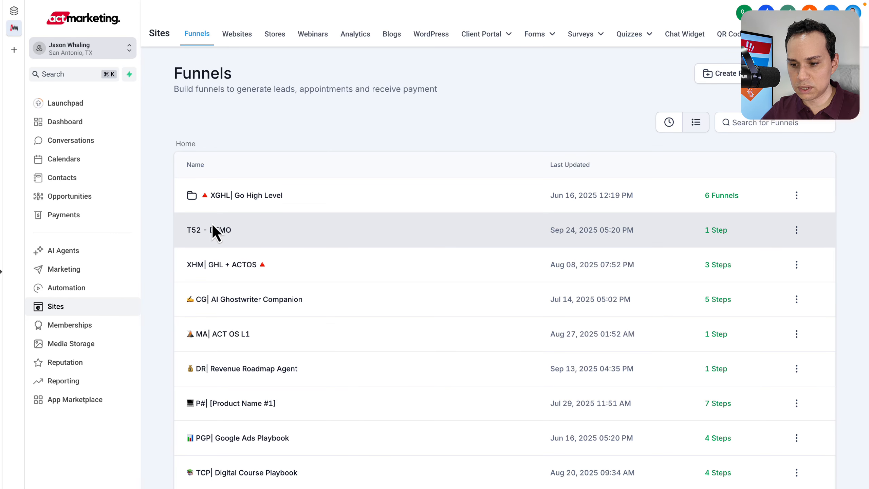
left_click(213, 227)
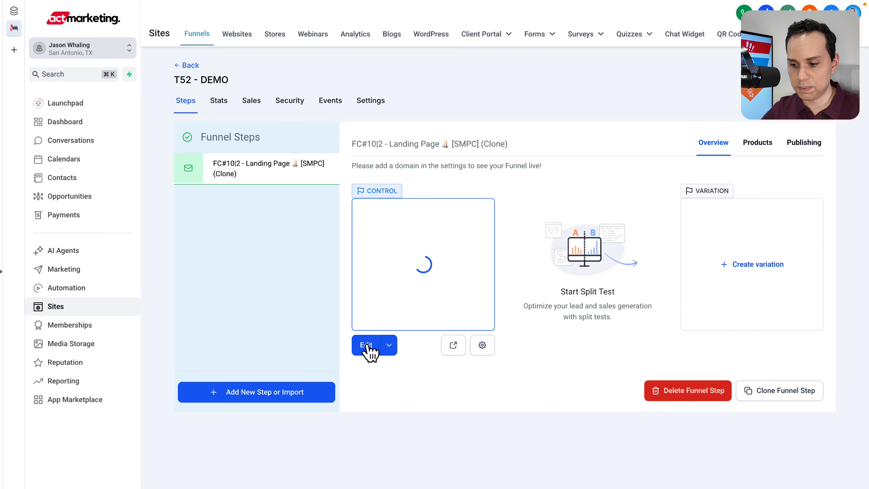
left_click(367, 345)
- Open the empty exit popup on the landing page and add a one-column row to it
left_click(184, 39)
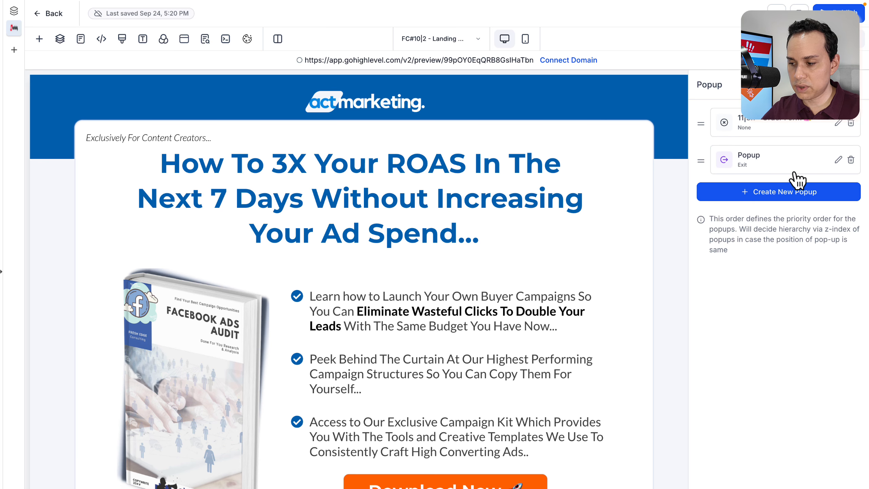
left_click(717, 169)
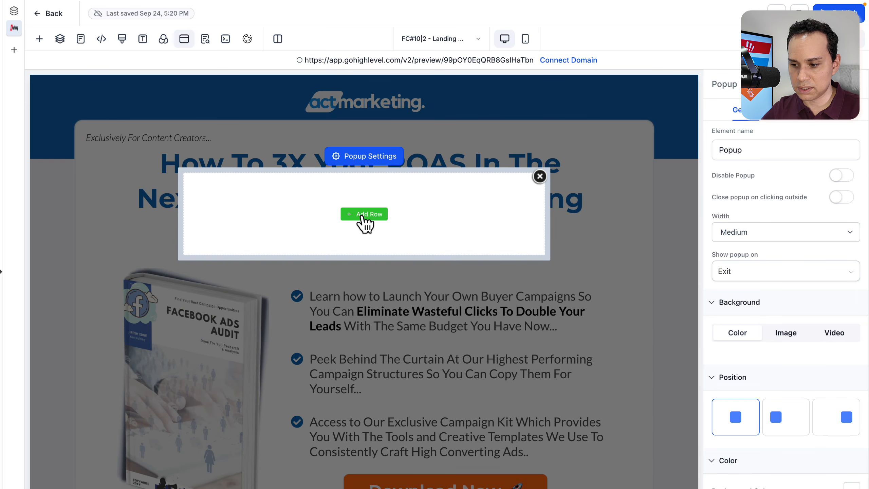
left_click(363, 219)
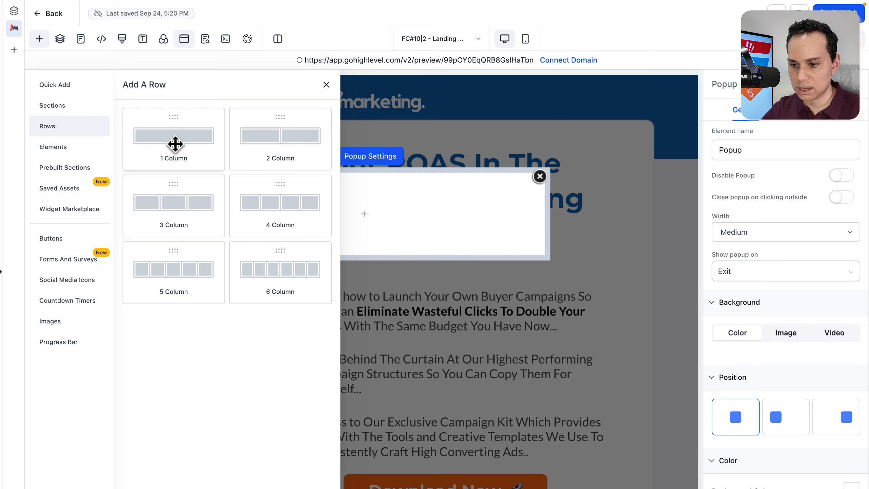
left_click(176, 144)
- Insert a form element in the popup's column and assign it the T52 DEMO10|2.4 - 🔥 form
left_click(356, 228)
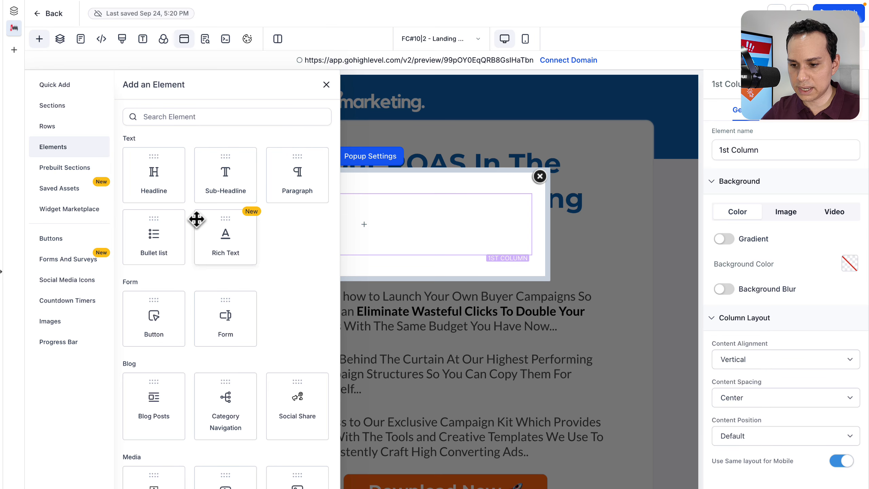
left_click(225, 317)
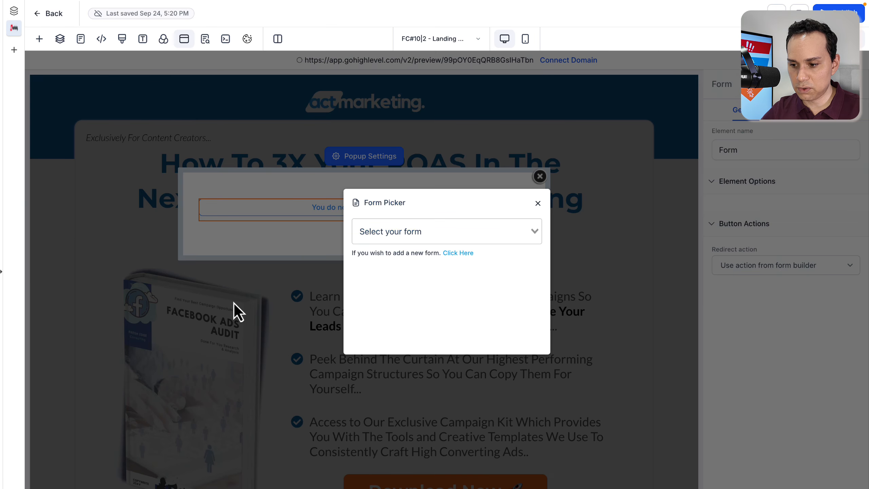
left_click(437, 234)
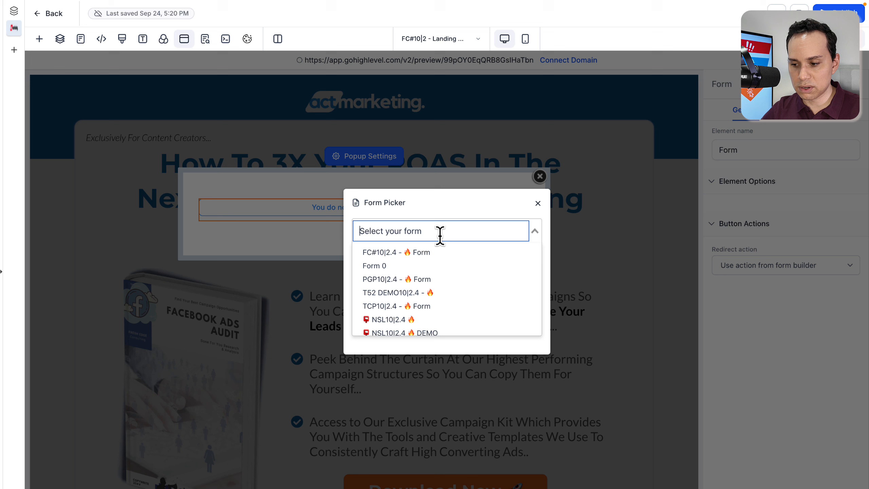
left_click(434, 293)
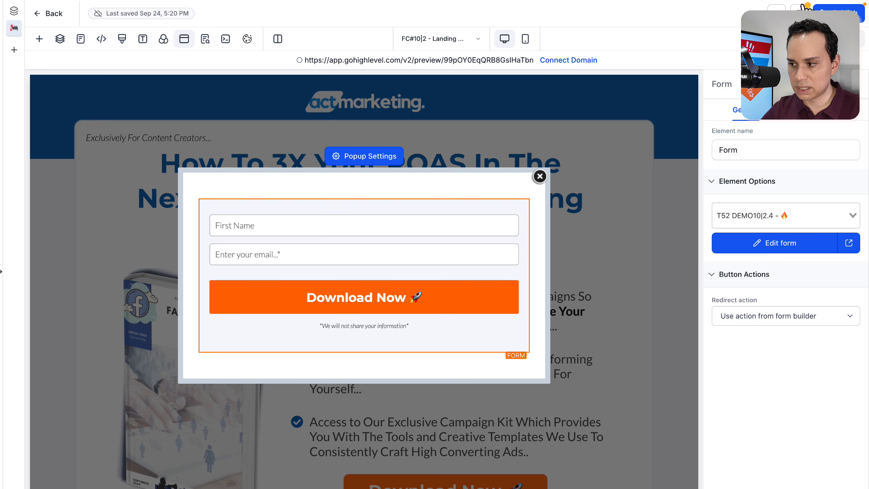
- Set the popup's display trigger to None in its settings and close the popup
left_click(444, 202)
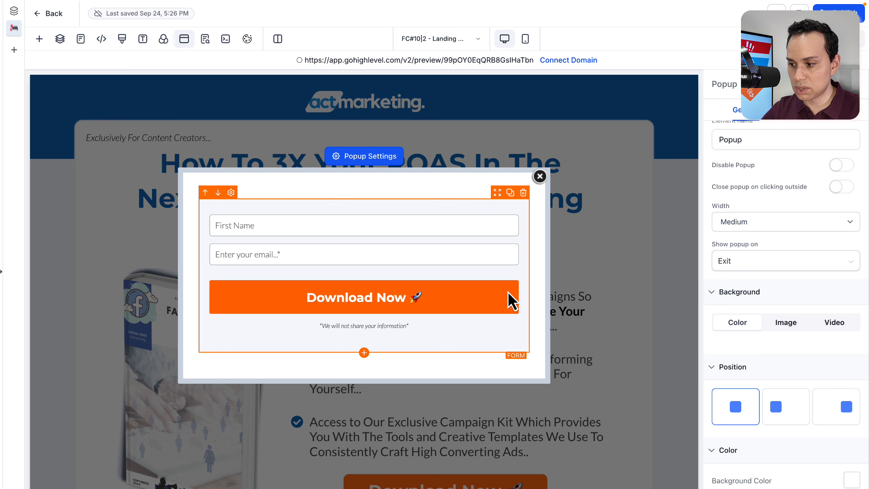
scroll(757, 217, "up", 1)
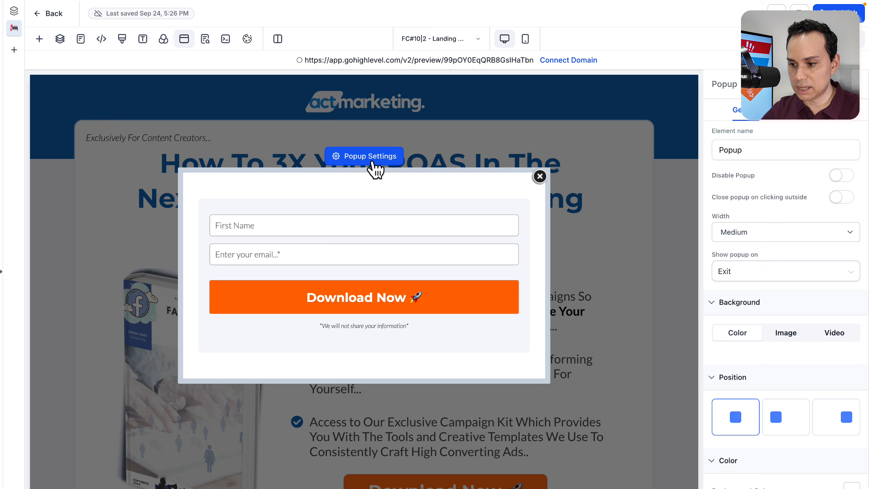
left_click(732, 277)
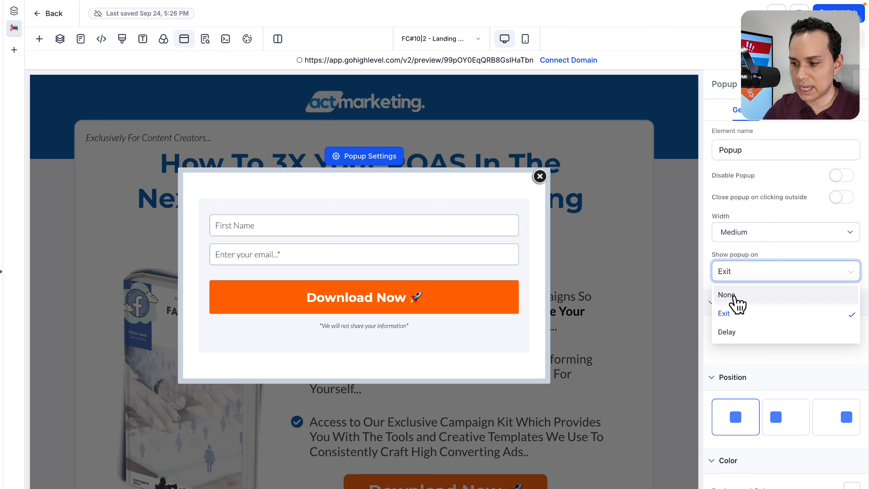
left_click(727, 295)
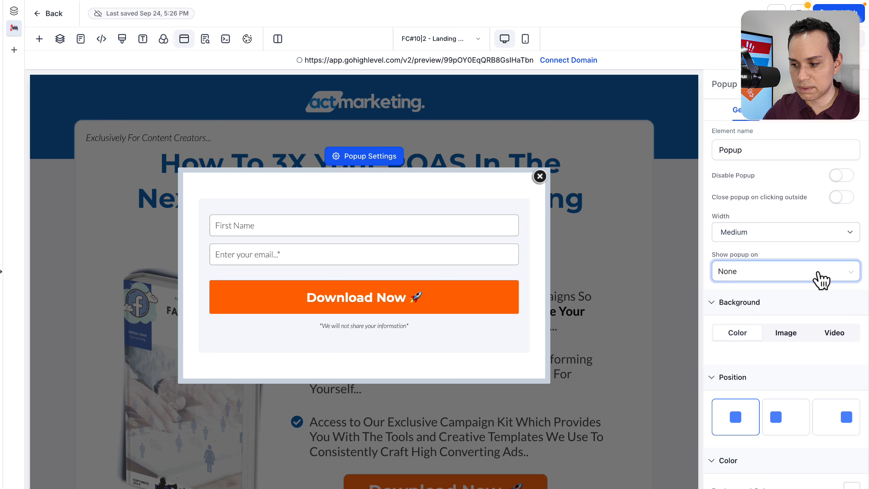
scroll(764, 334, "down", 1)
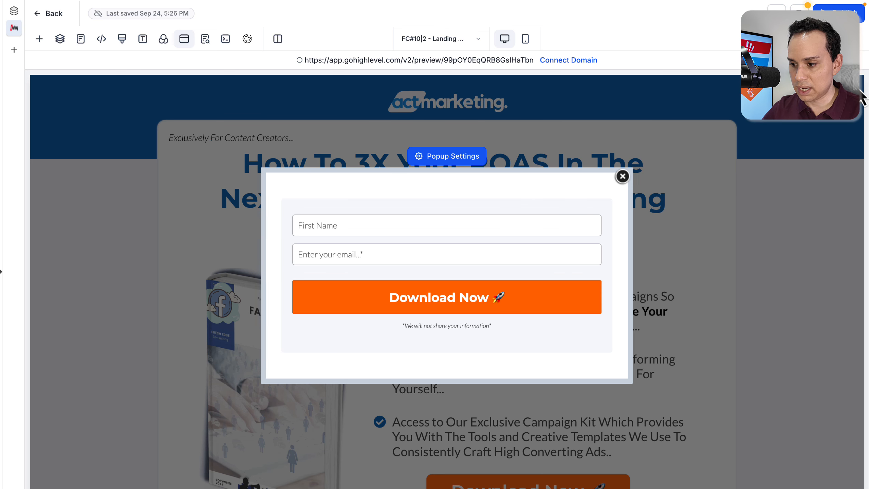
left_click(626, 178)
- Make the landing page's Download Now CTA button open the popup named Popup
scroll(531, 309, "down", 5)
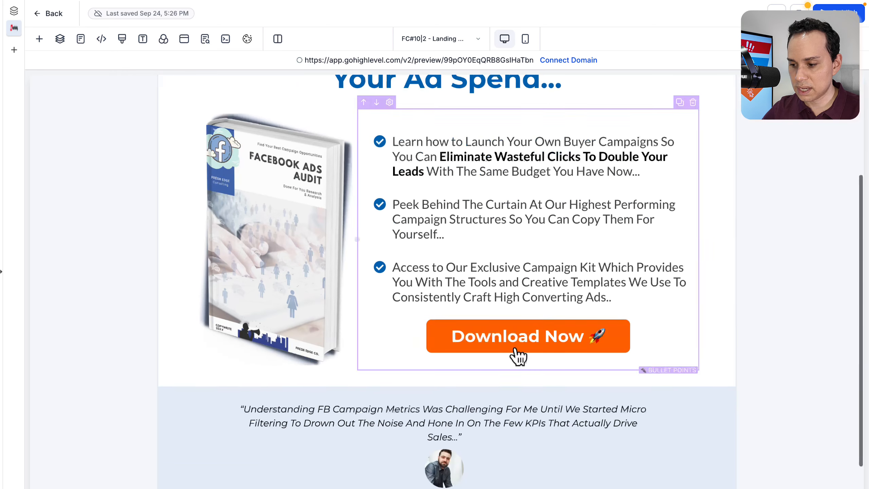
left_click(500, 339)
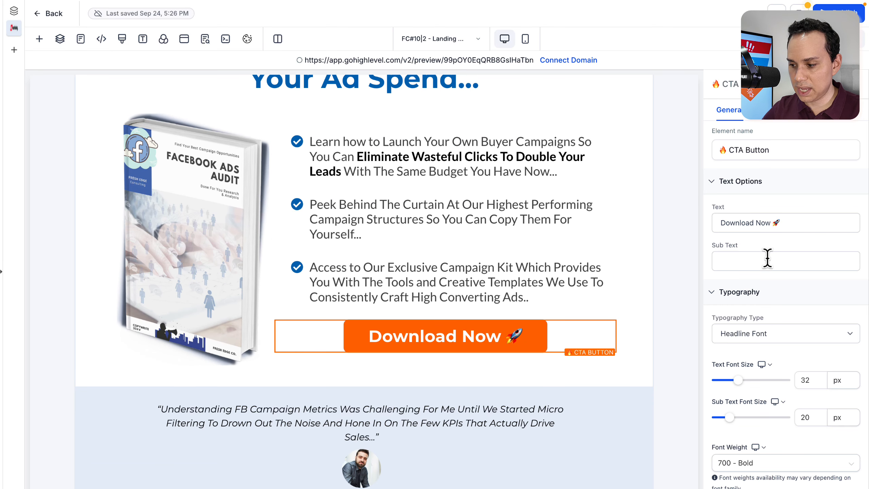
scroll(769, 257, "down", 10)
scroll(768, 257, "down", 3)
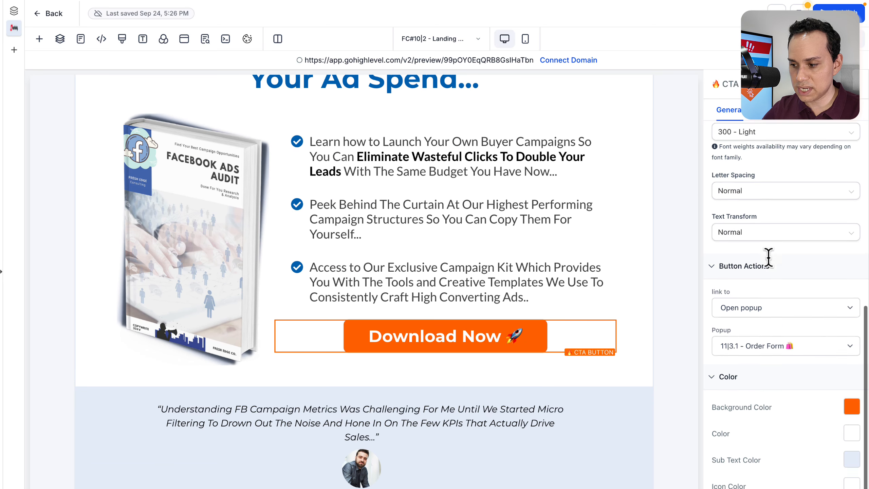
left_click(760, 284)
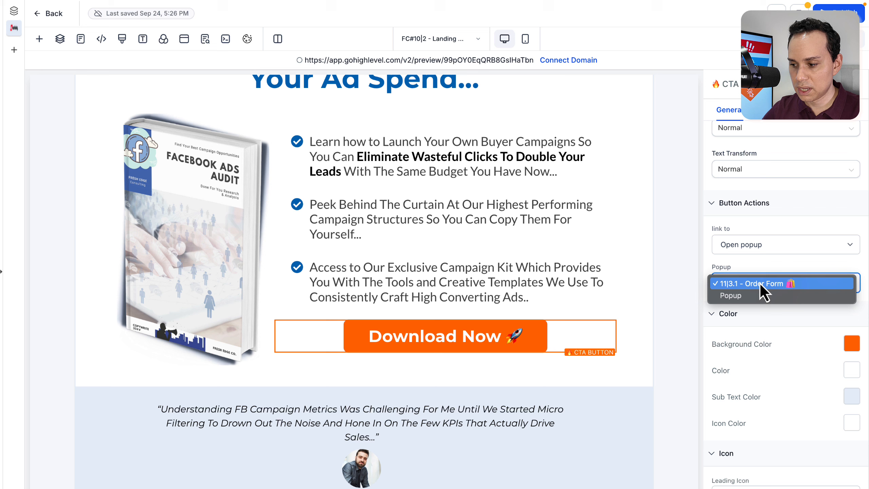
left_click(742, 296)
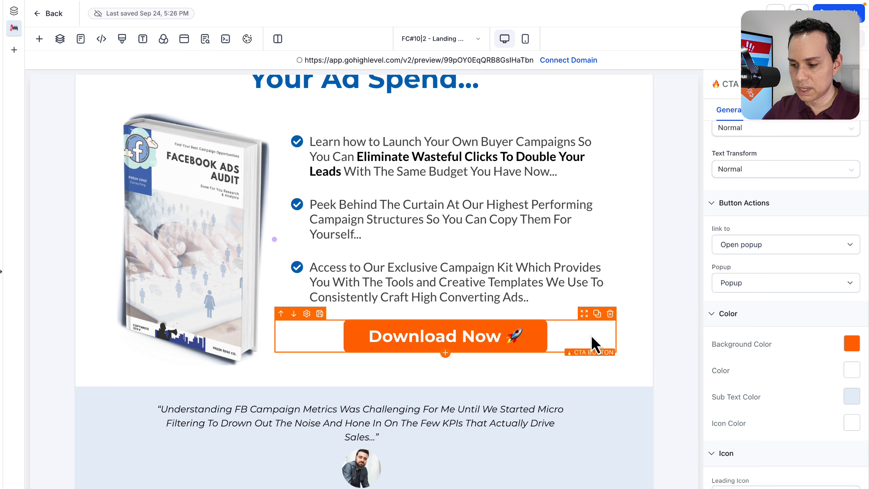
scroll(591, 334, "up", 2)
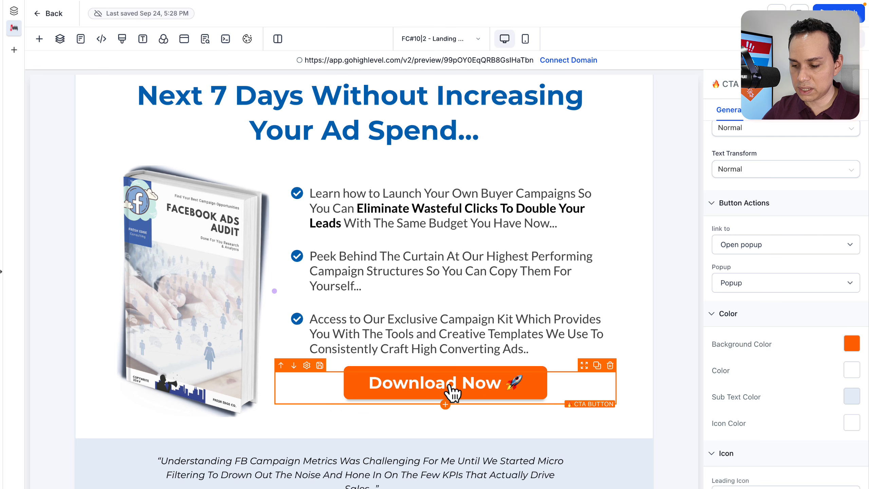
- Reopen the popup named Popup to check its opt-in form, and close it
left_click(184, 39)
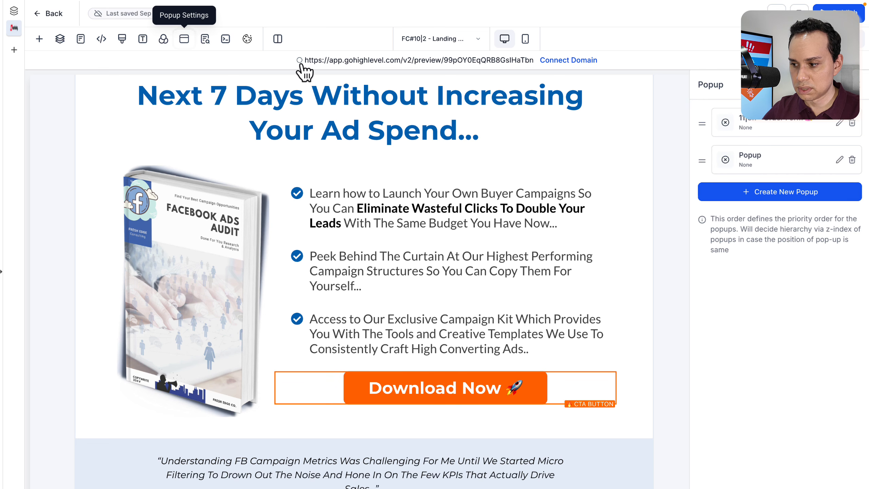
left_click(757, 162)
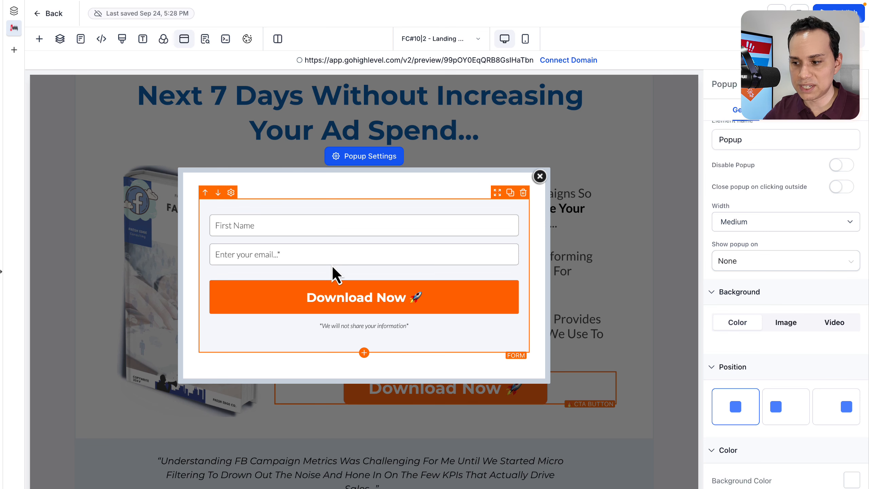
left_click(540, 177)
scroll(514, 241, "up", 3)
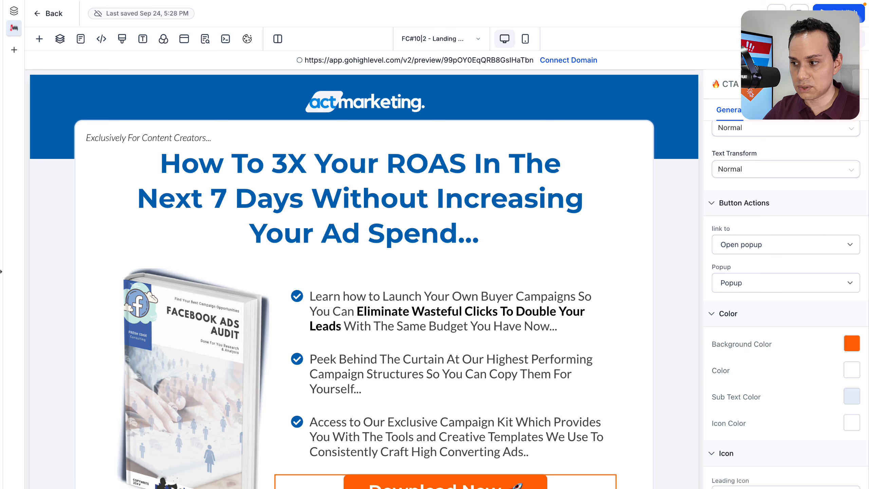
- Preview the landing page and look over its content down to the testimonial and disclaimer
left_click(799, 13)
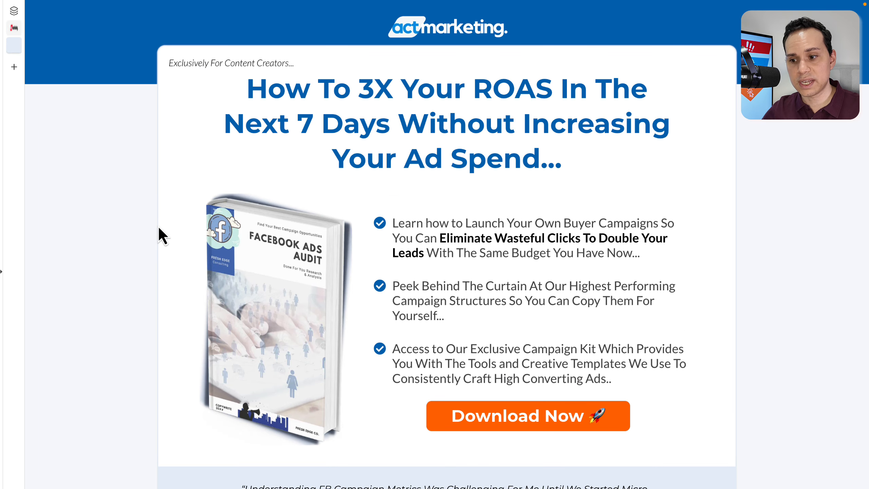
scroll(159, 228, "down", 5)
scroll(159, 229, "up", 4)
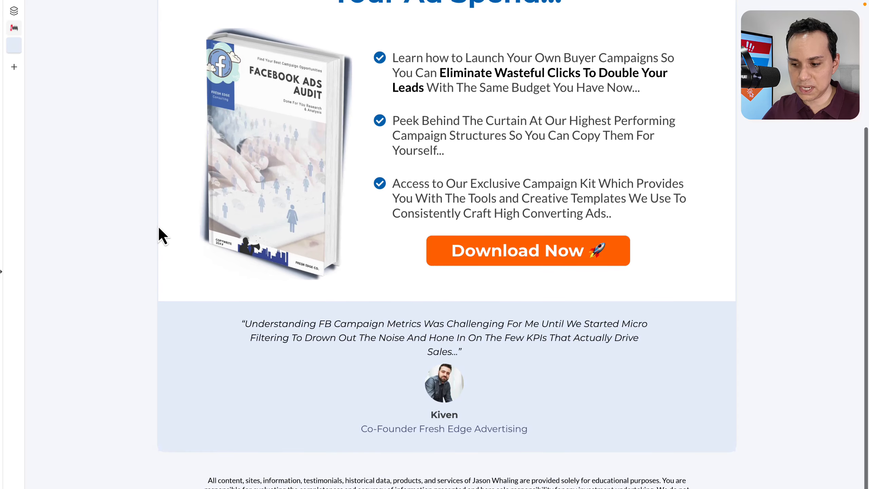
scroll(159, 228, "up", 1)
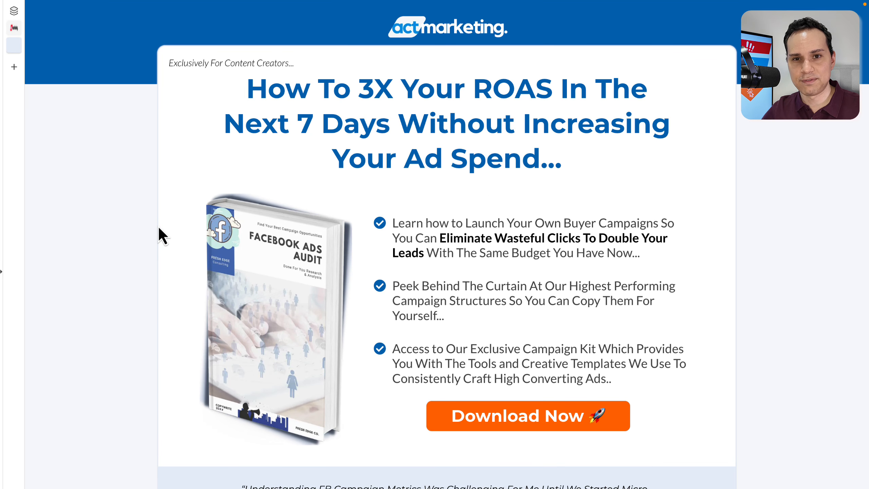